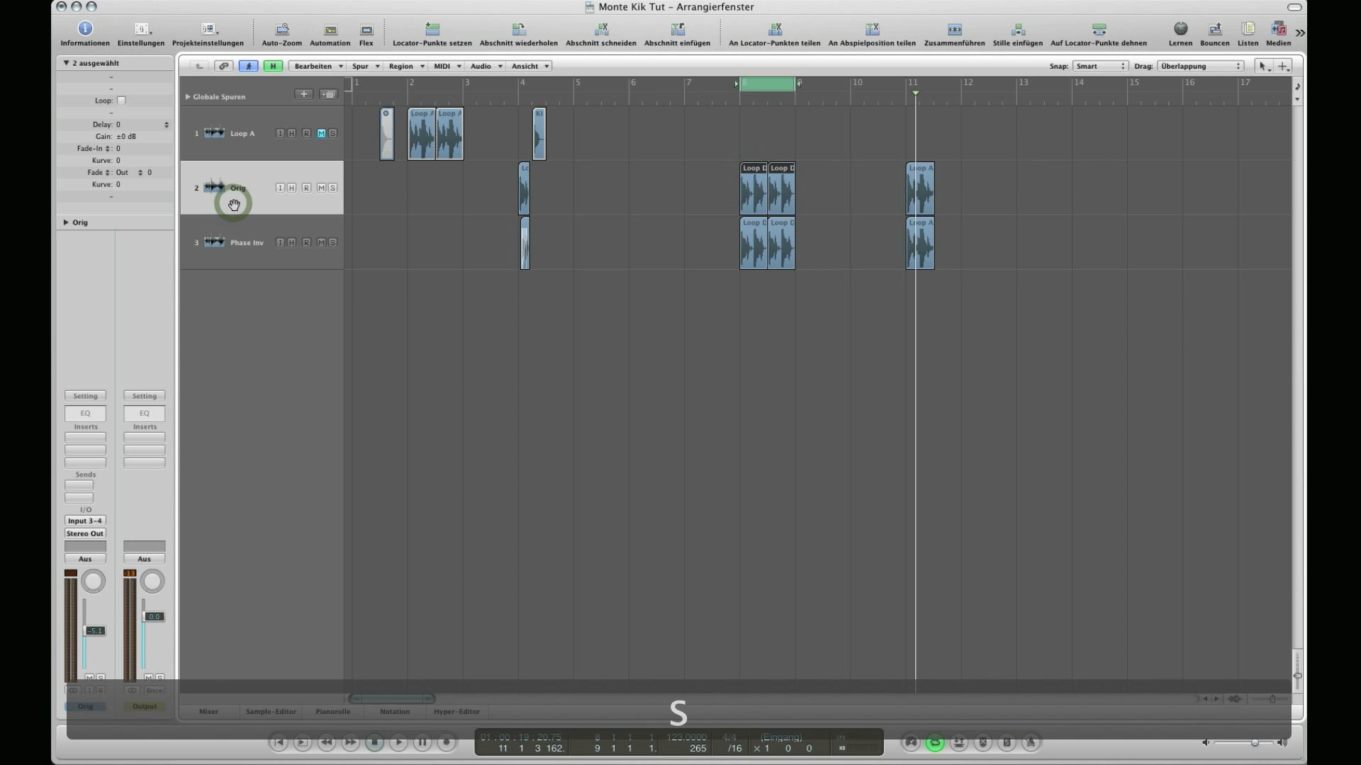
# Step: Play the two loop regions at bar 8 on the Orig track in solo, then select only the first one
pyautogui.press('space')
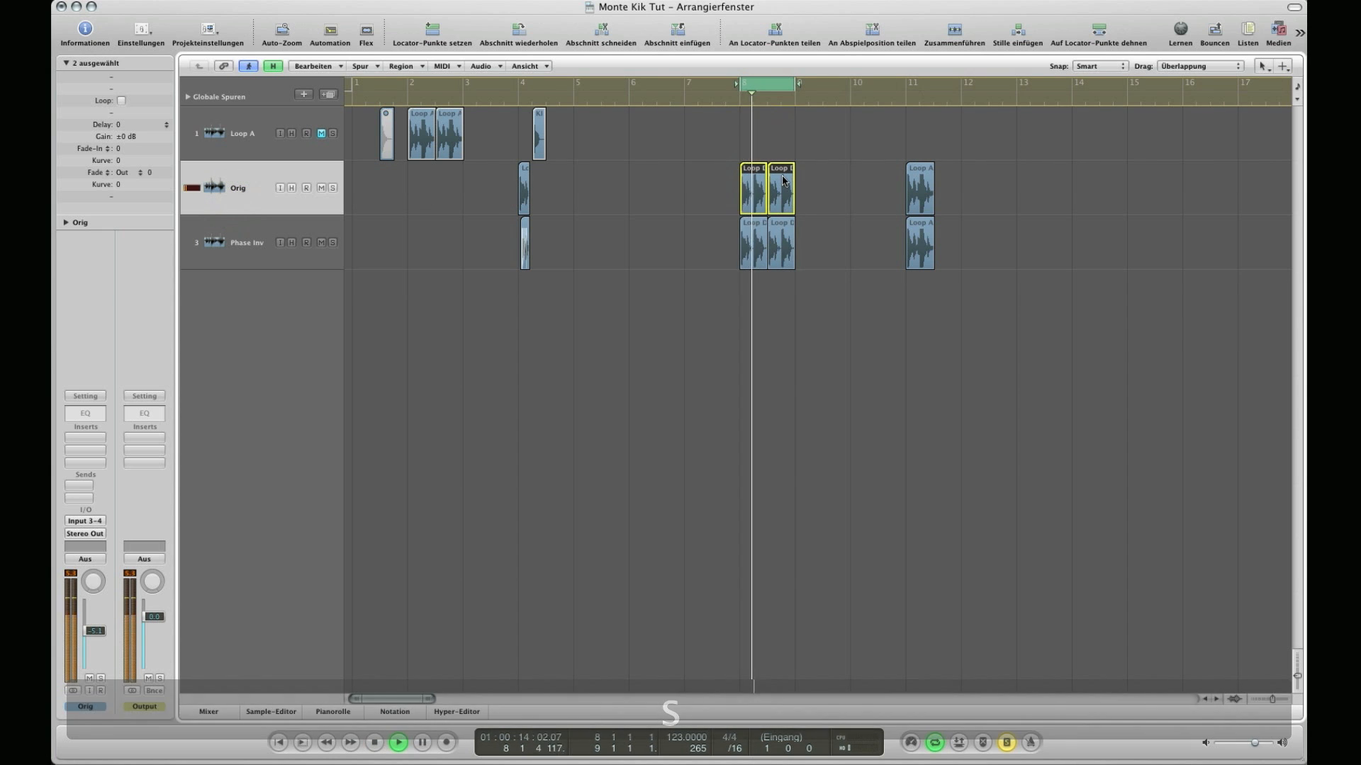
pyautogui.press('space')
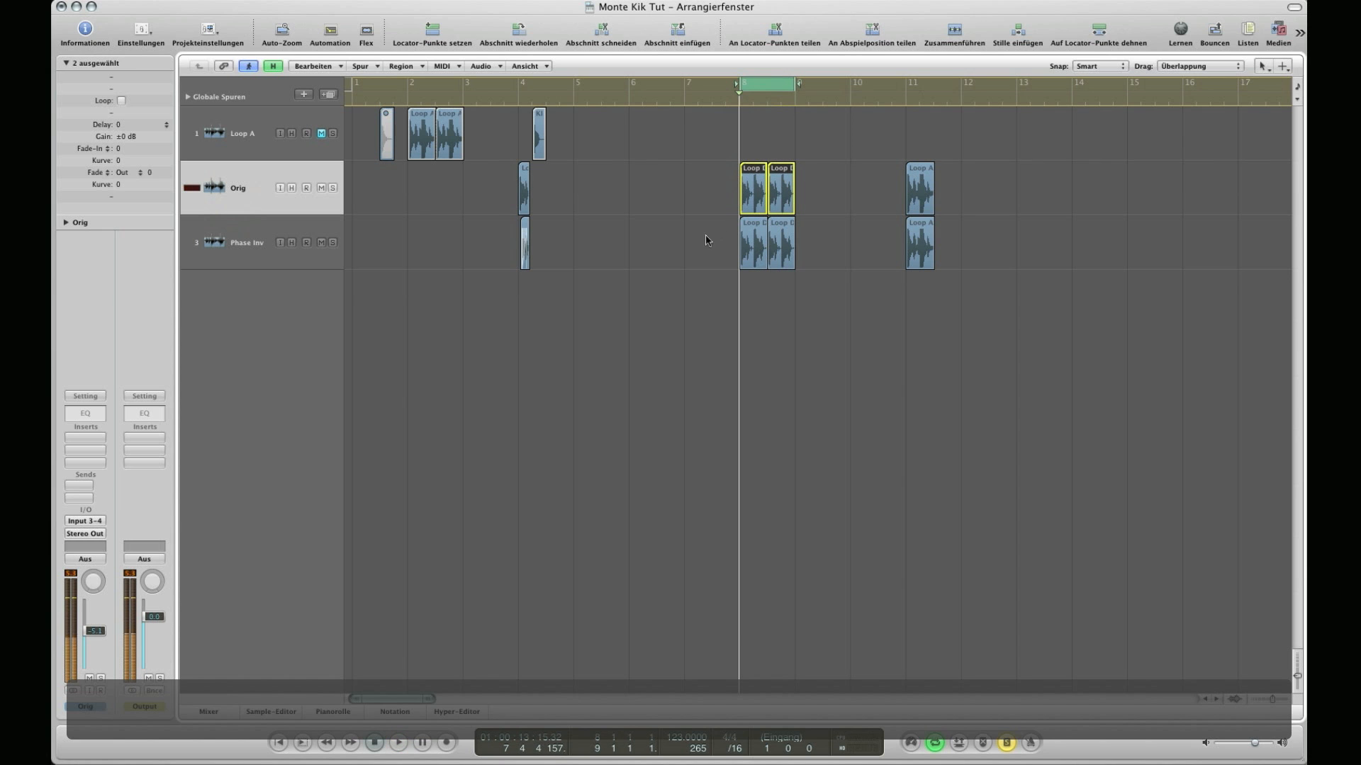
pyautogui.click(691, 173)
pyautogui.click(746, 182)
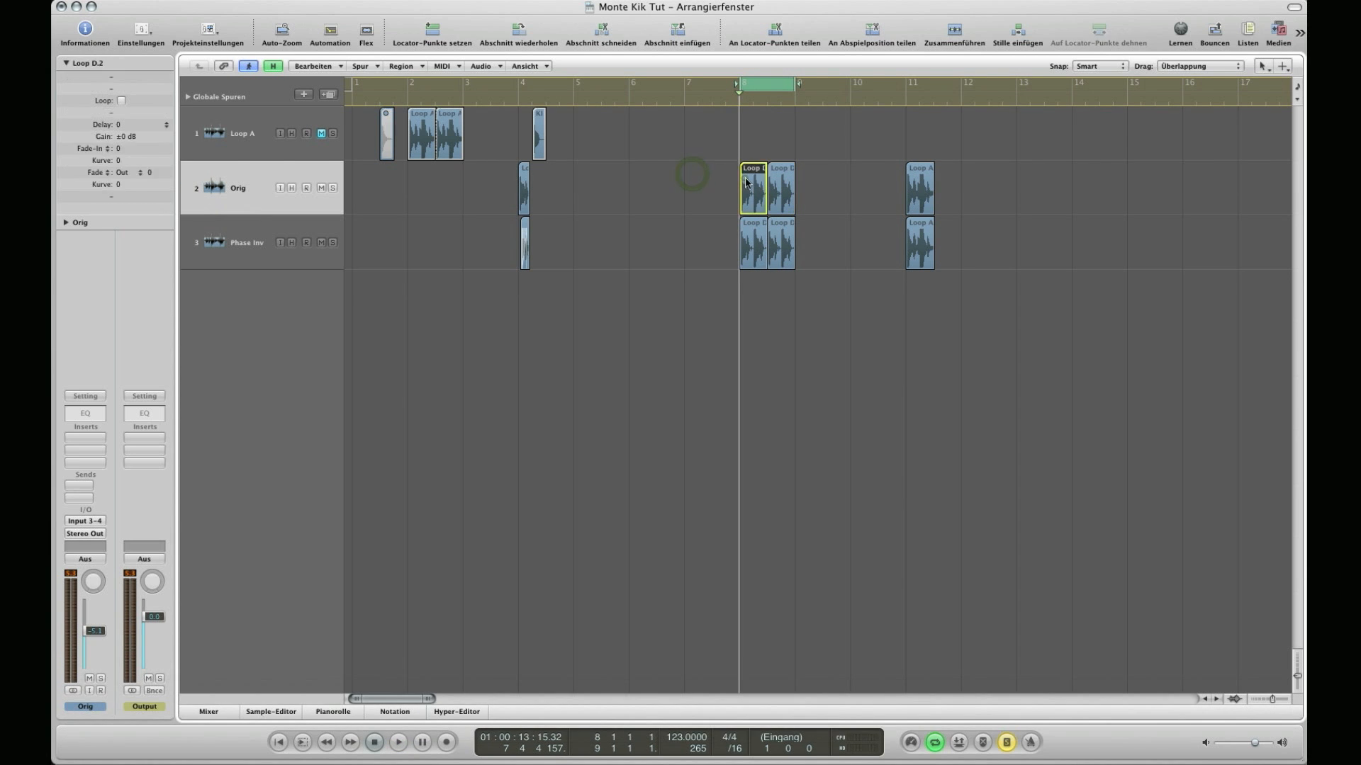
pyautogui.click(645, 233)
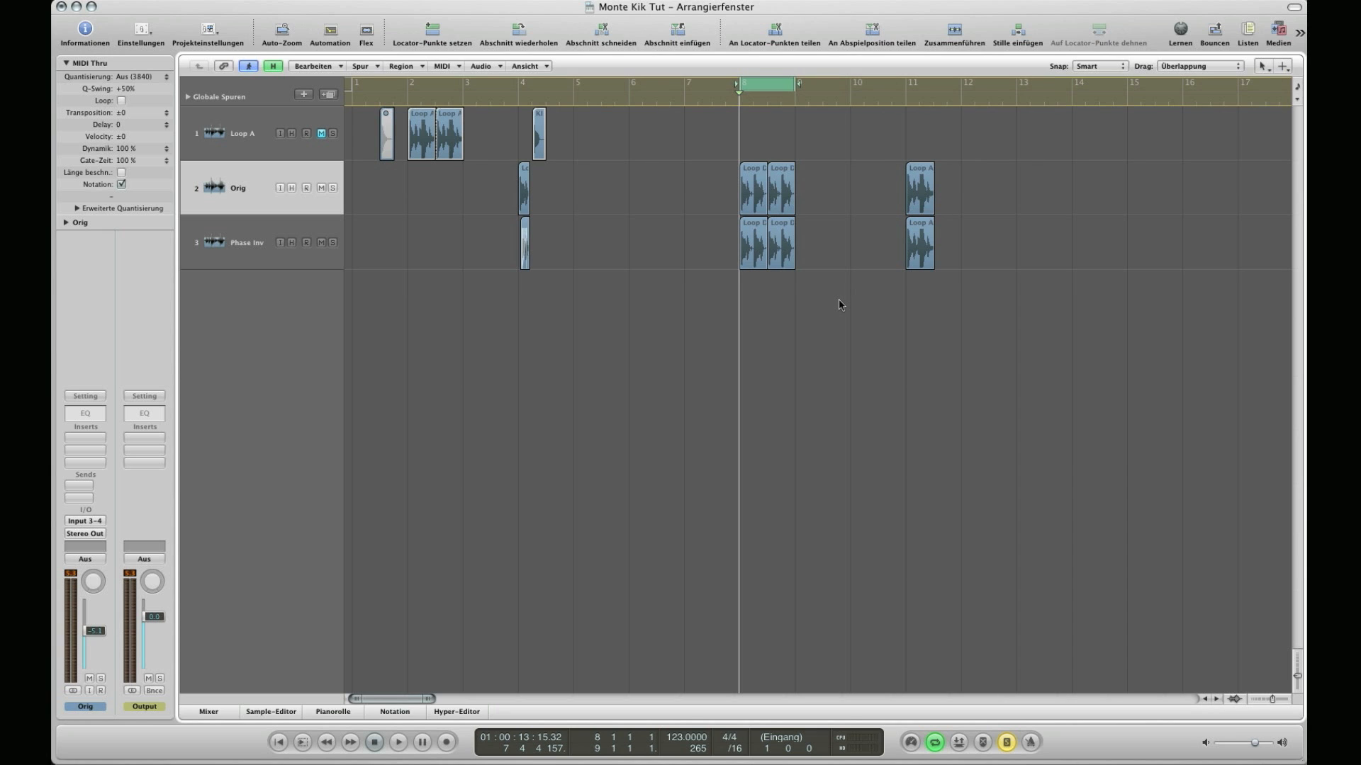
pyautogui.click(755, 189)
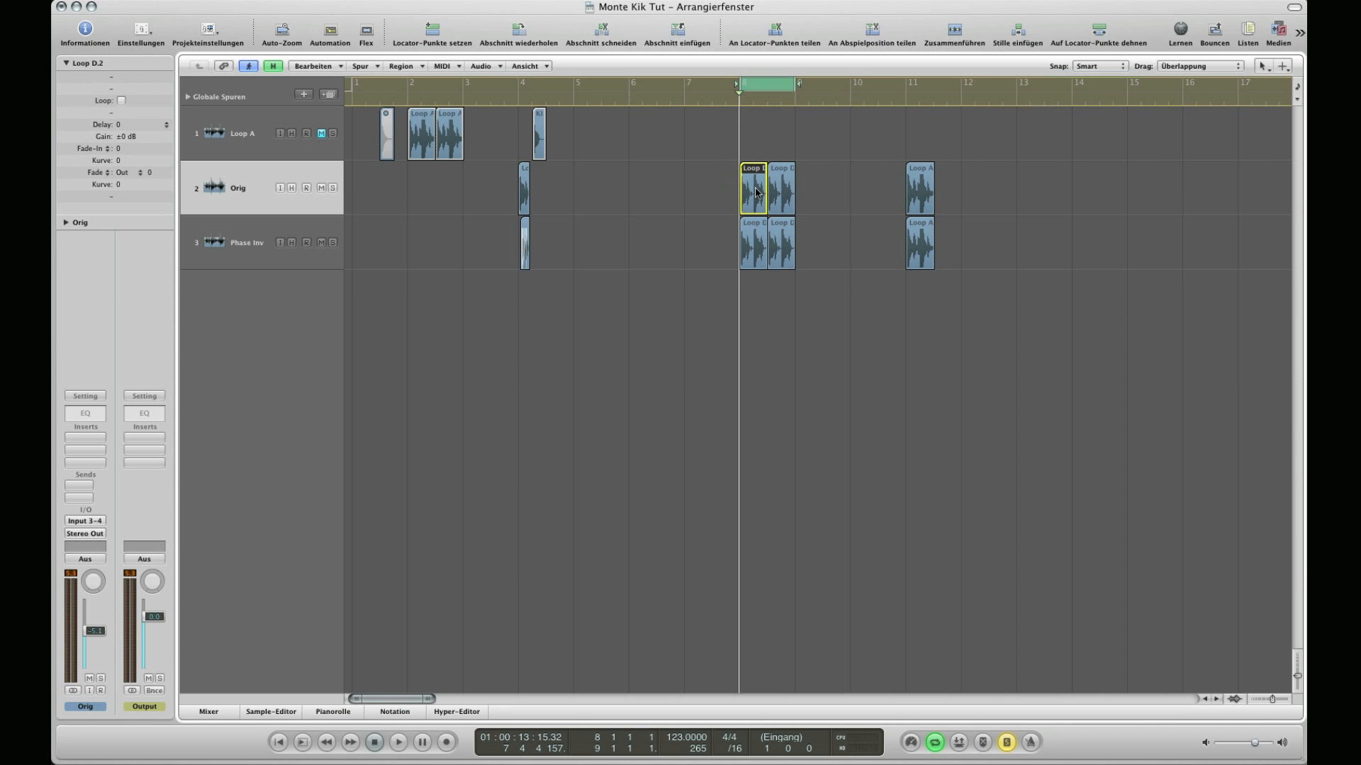
# Step: Open the Loop A region at bar 11 on the Orig track in the Sample Editor and examine the start of its waveform up close
pyautogui.click(927, 192)
pyautogui.press('w')
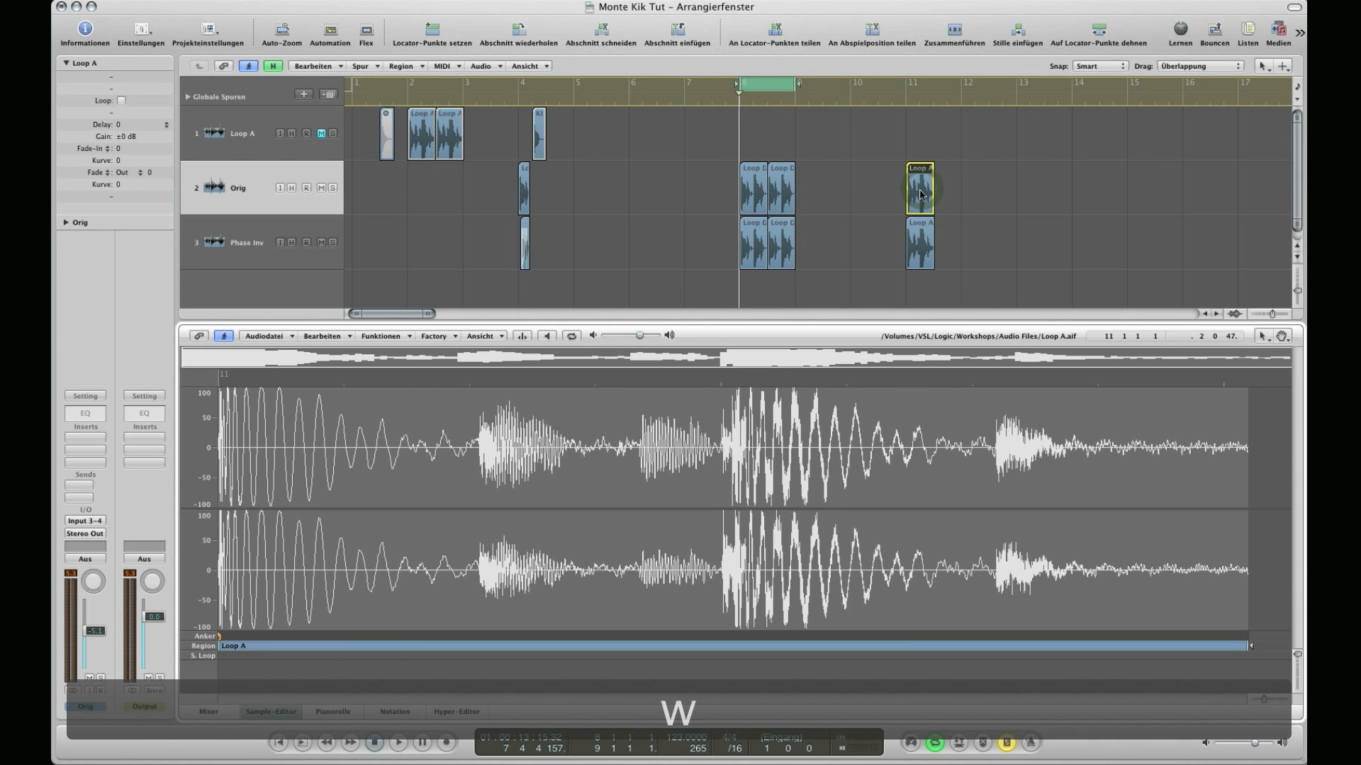
pyautogui.hotkey('ctrl', 'Right')
pyautogui.hotkey('ctrl', 'Right')
pyautogui.hotkey('ctrl', 'Right')
pyautogui.hotkey('ctrl', 'Right')
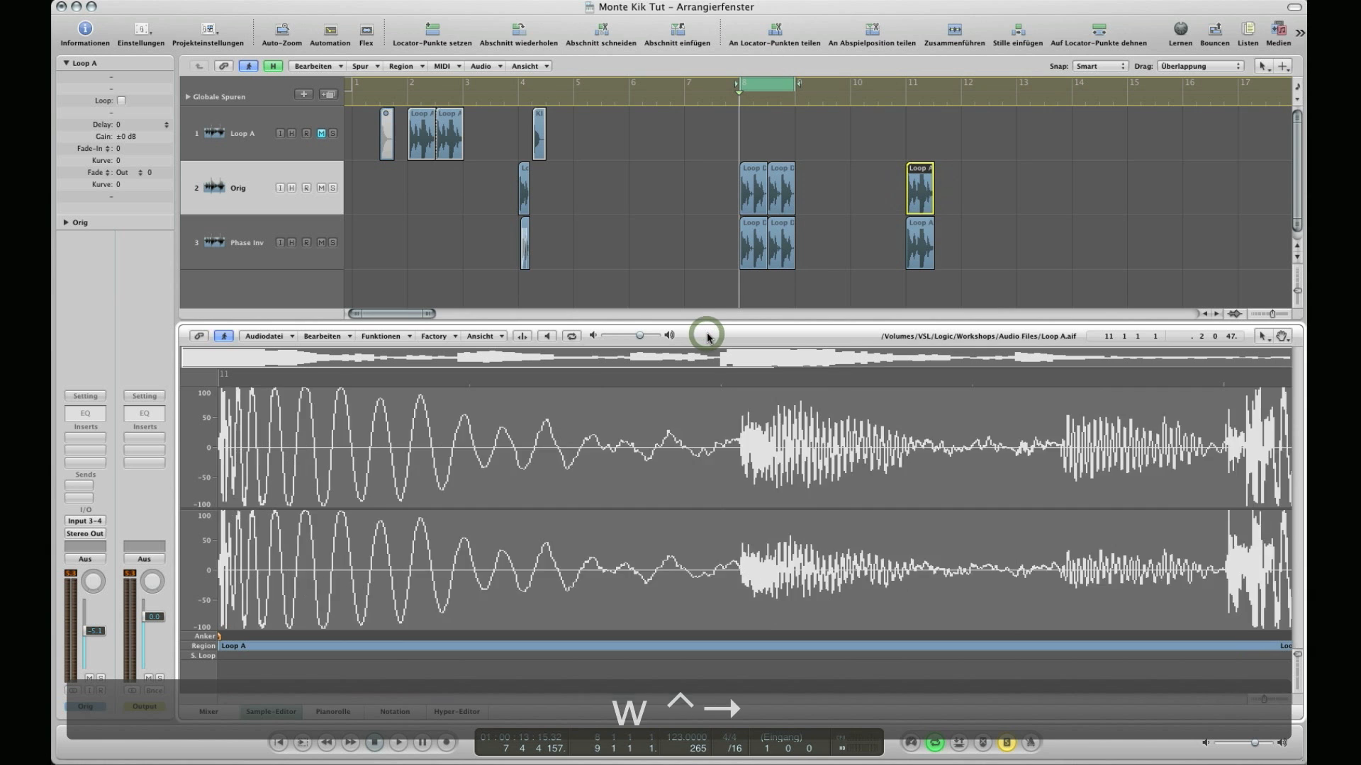
pyautogui.hotkey('ctrl', 'Right')
pyautogui.hotkey('ctrl', 'Right')
pyautogui.hotkey('ctrl', 'Right')
pyautogui.hotkey('ctrl', 'Right')
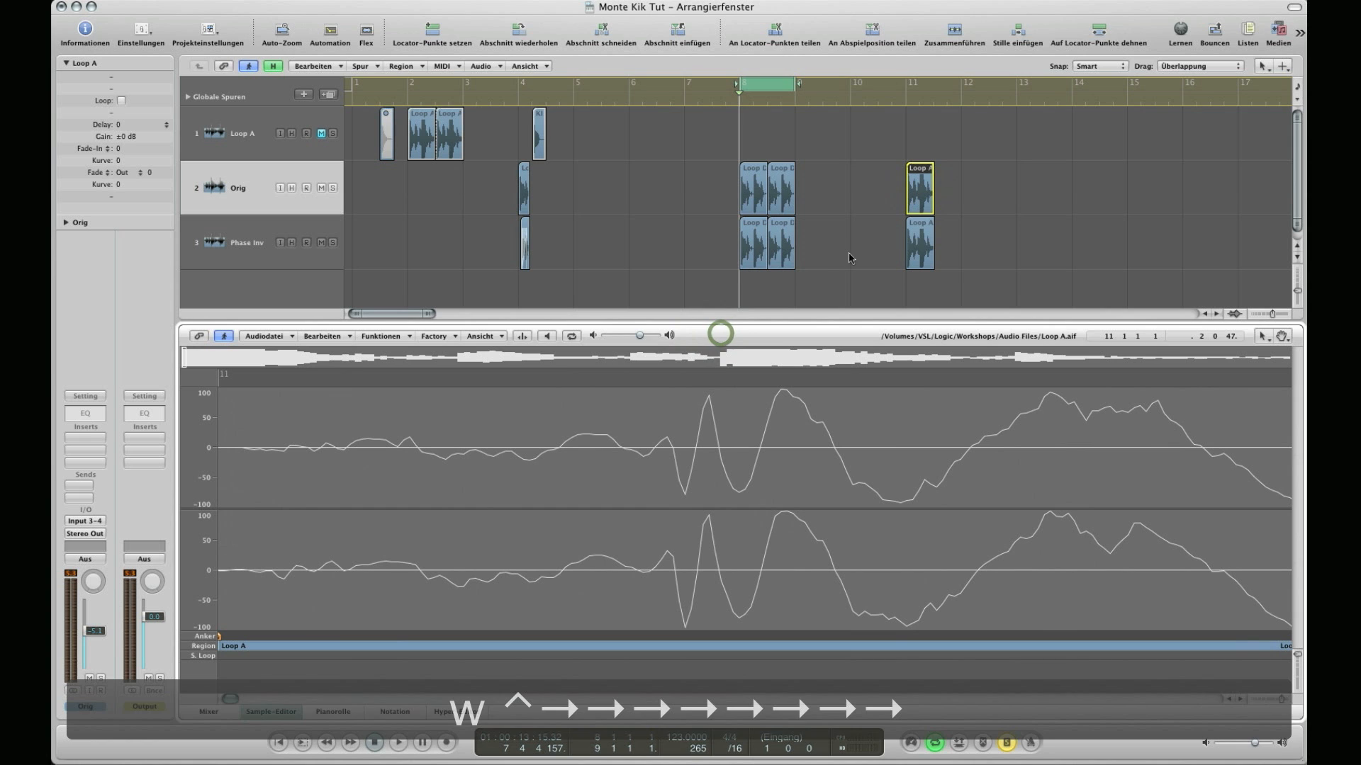
# Step: Colour the Loop A Phase Inv region at bar 11 on the Phase Inv track red
pyautogui.click(919, 237)
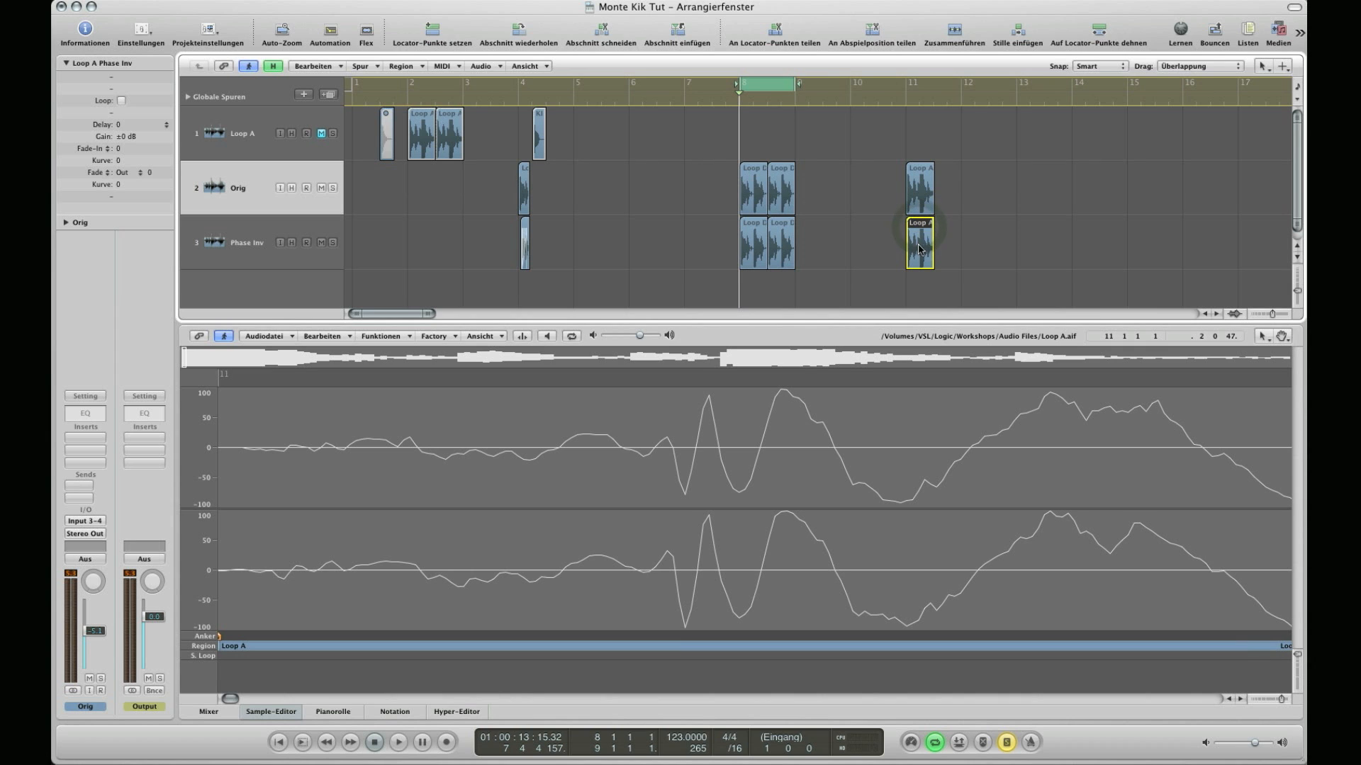
pyautogui.click(917, 194)
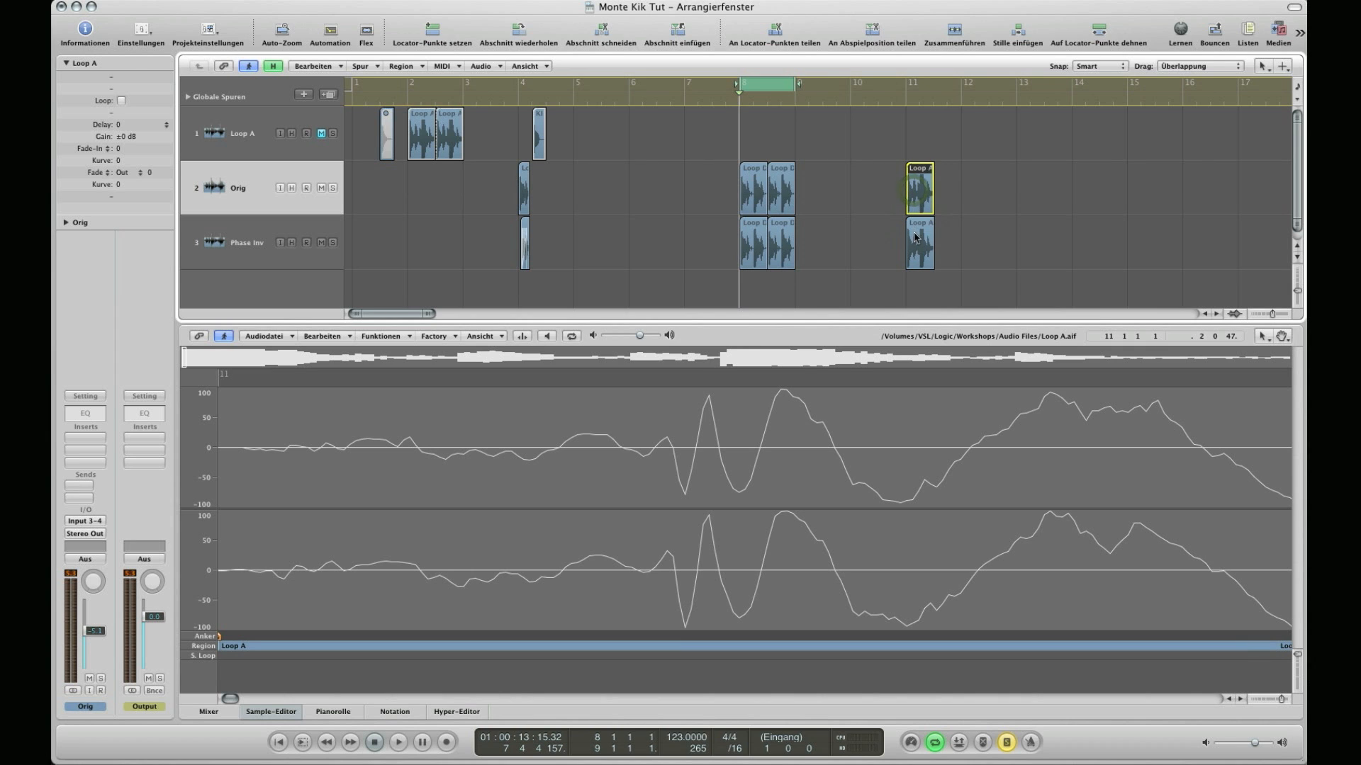
pyautogui.moveTo(966, 244); pyautogui.dragTo(931, 253)
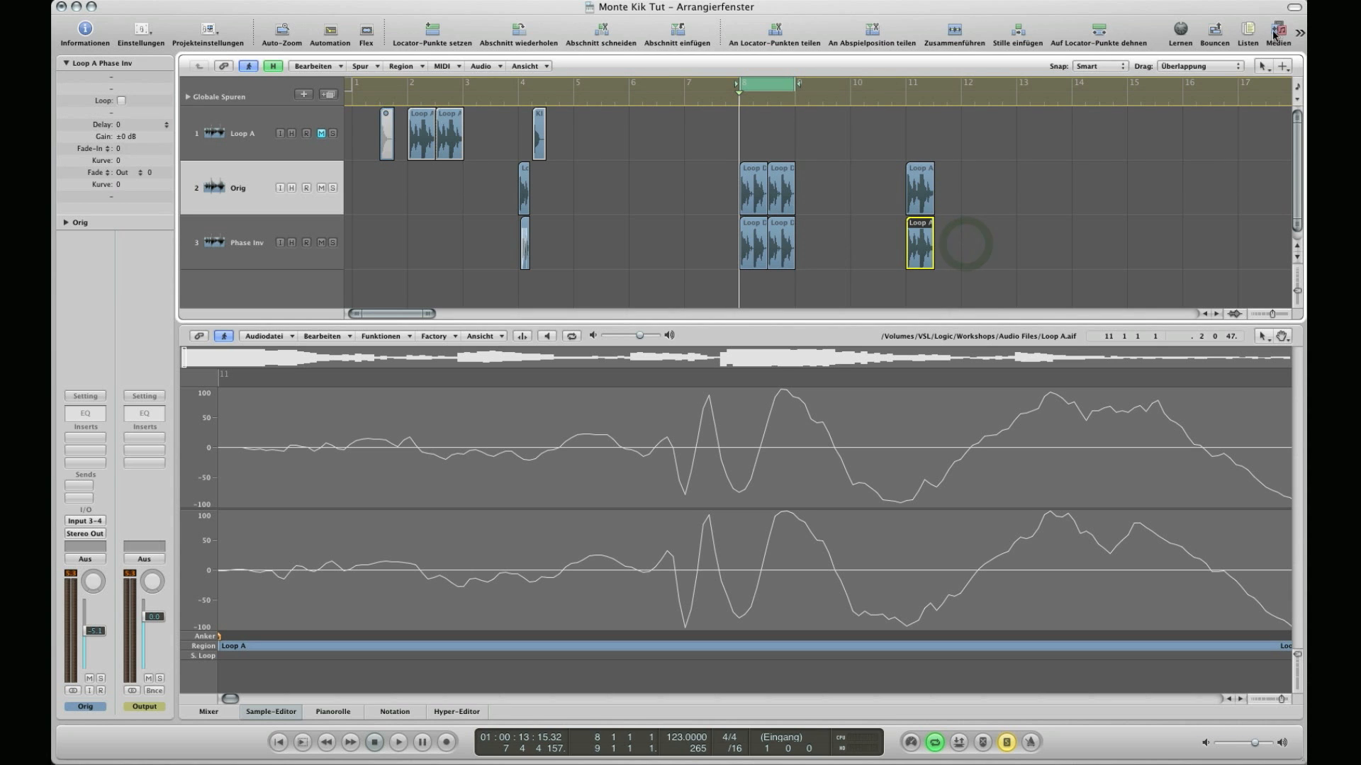
pyautogui.hotkey('alt', 'c')
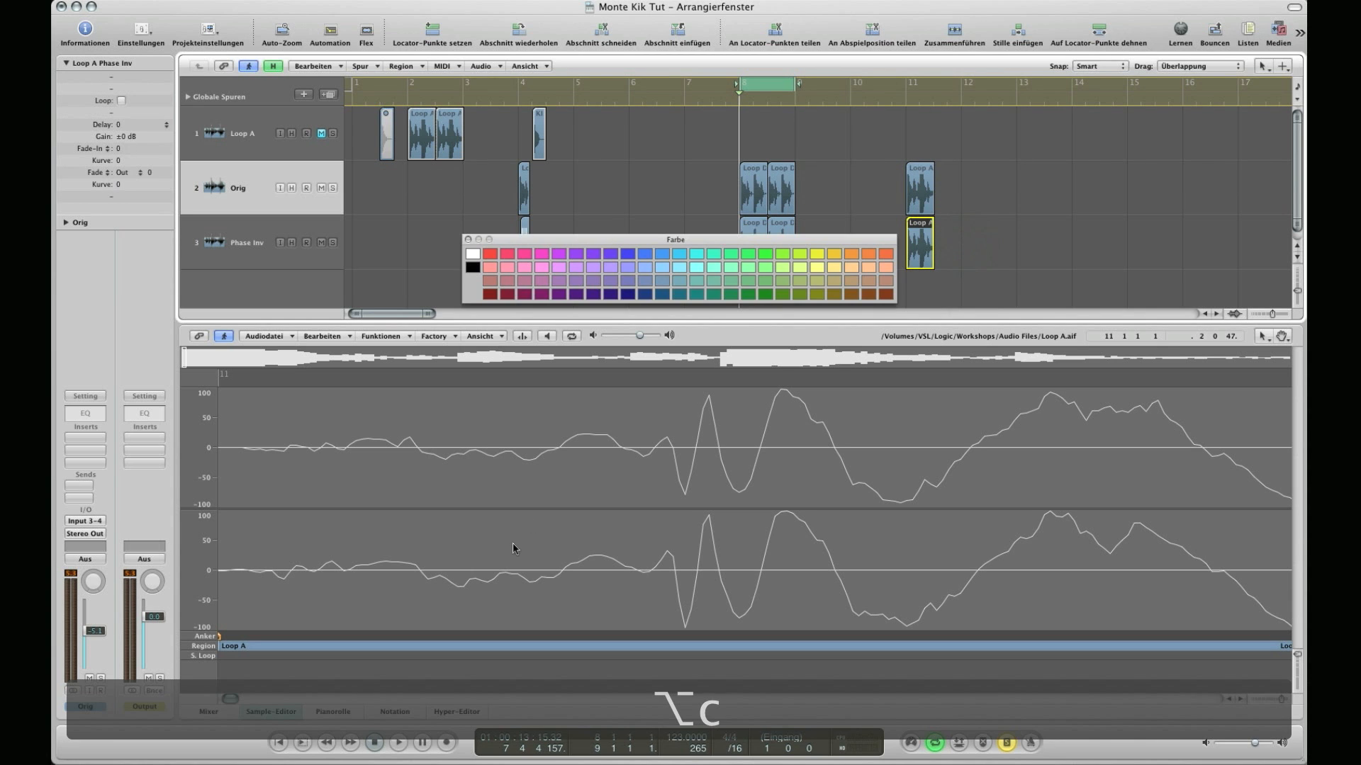
pyautogui.click(492, 256)
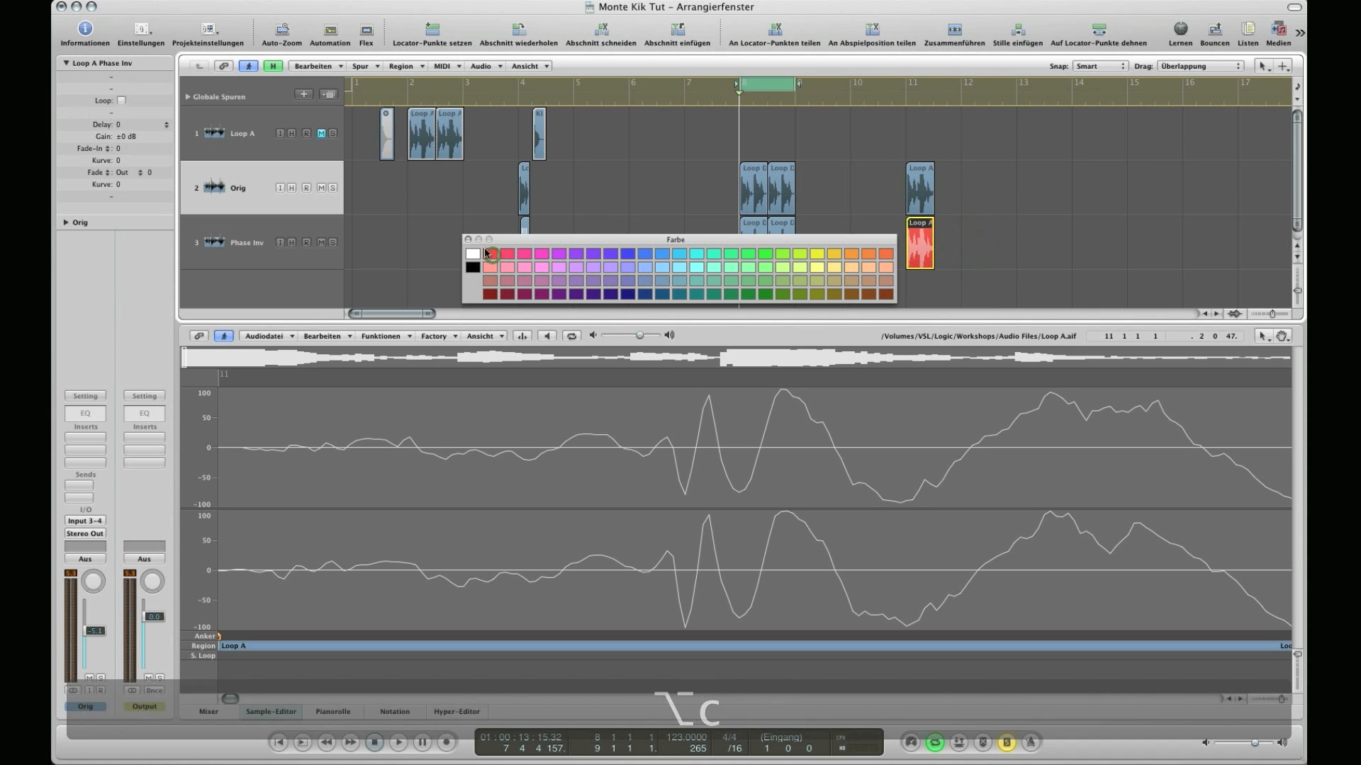
pyautogui.hotkey('alt', 'c')
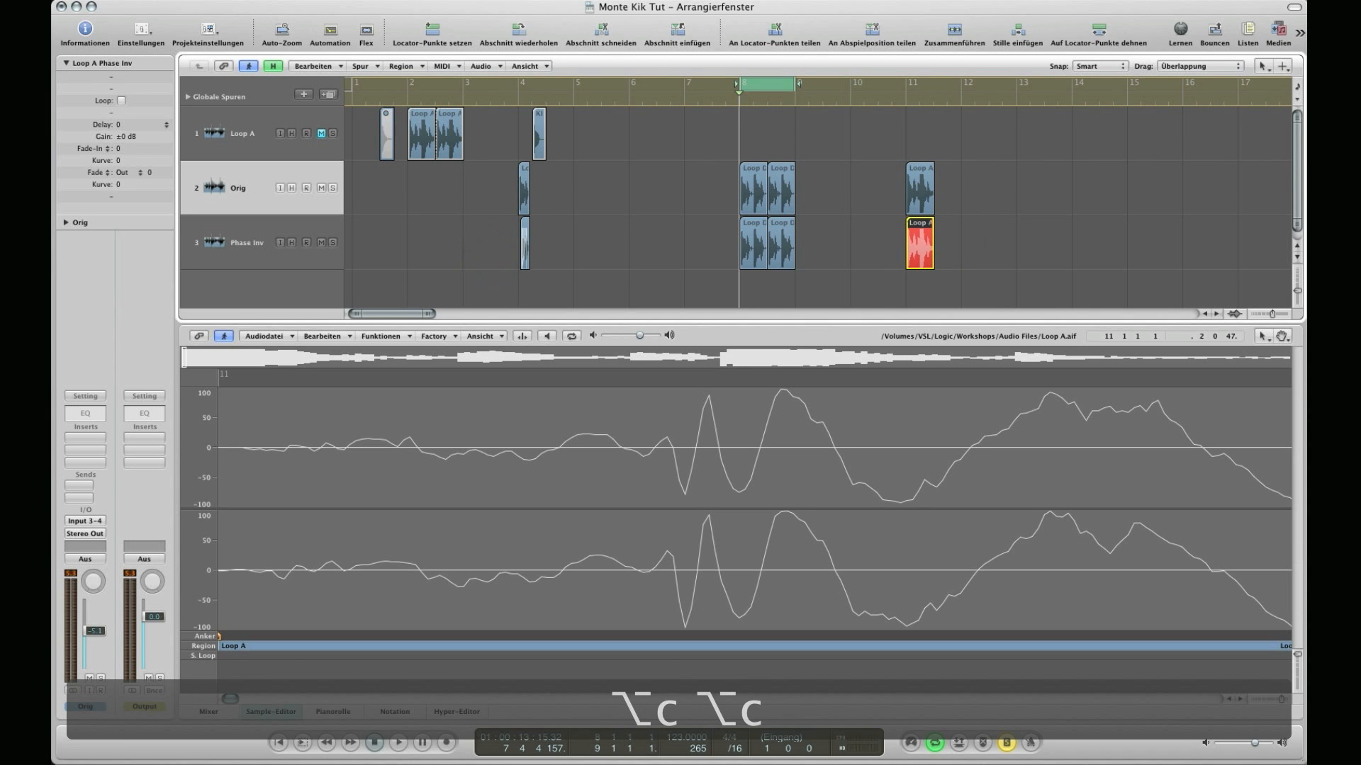
# Step: View the Loop A Phase Inv region in a separate Sample Editor window, compare its waveform with the original's, and close that window
pyautogui.press('super+6')
pyautogui.moveTo(950, 95); pyautogui.dragTo(333, 6)
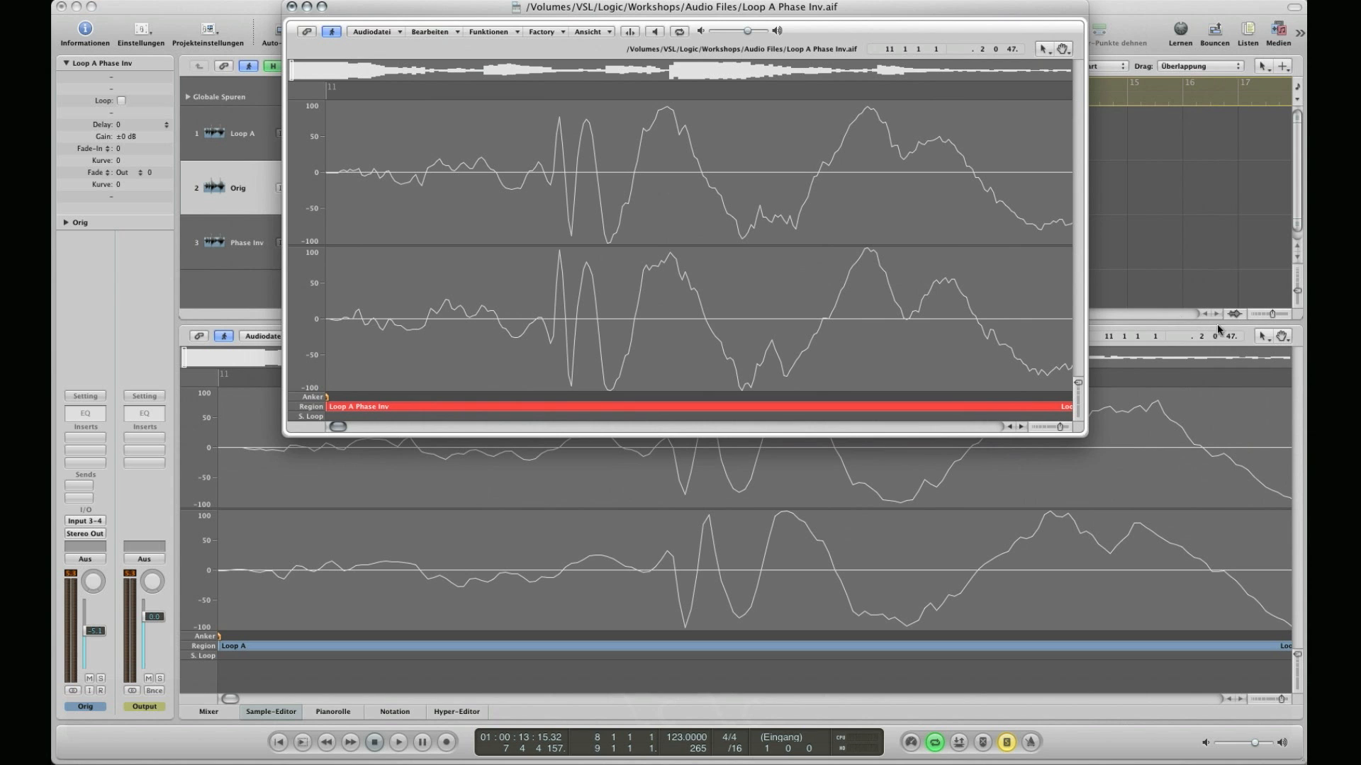
pyautogui.moveTo(946, 12); pyautogui.dragTo(950, 9)
pyautogui.hotkey('ctrl', 'Right')
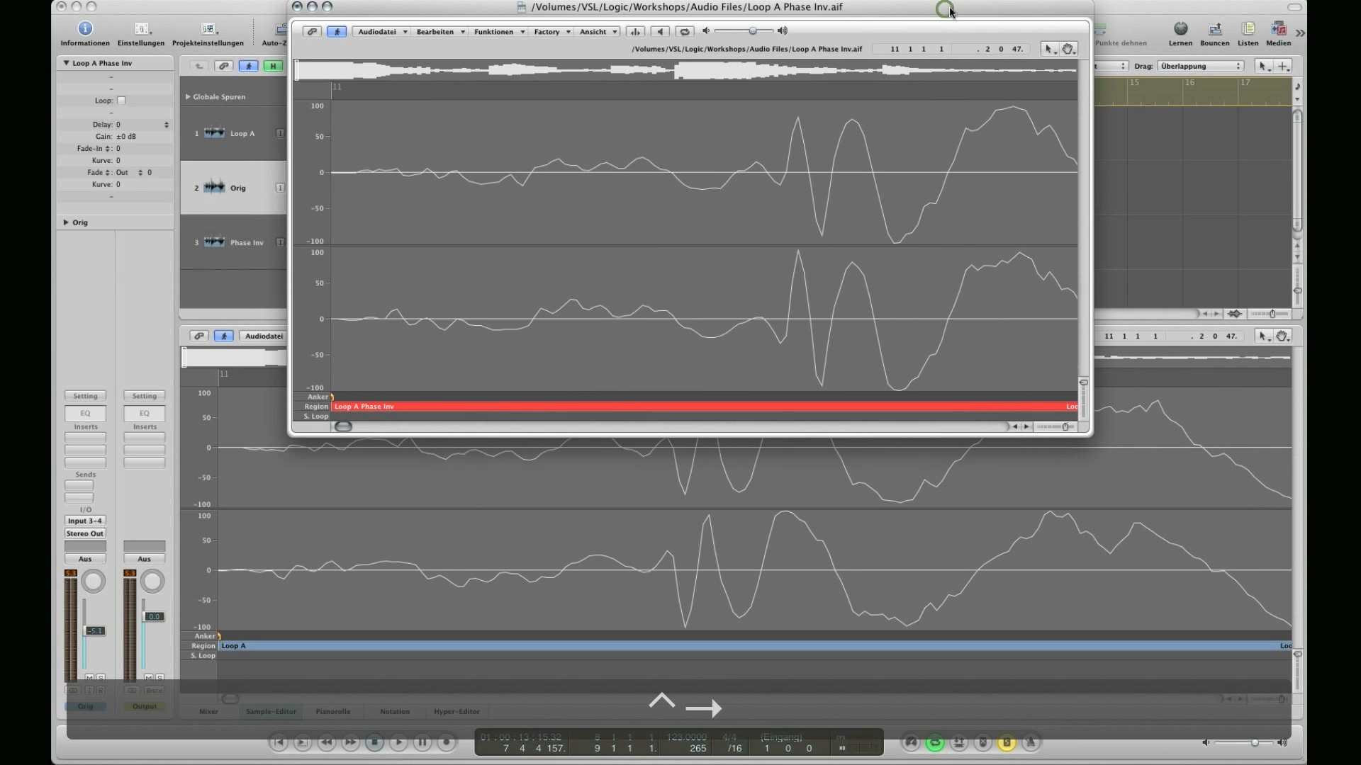
pyautogui.moveTo(748, 10); pyautogui.dragTo(609, 63)
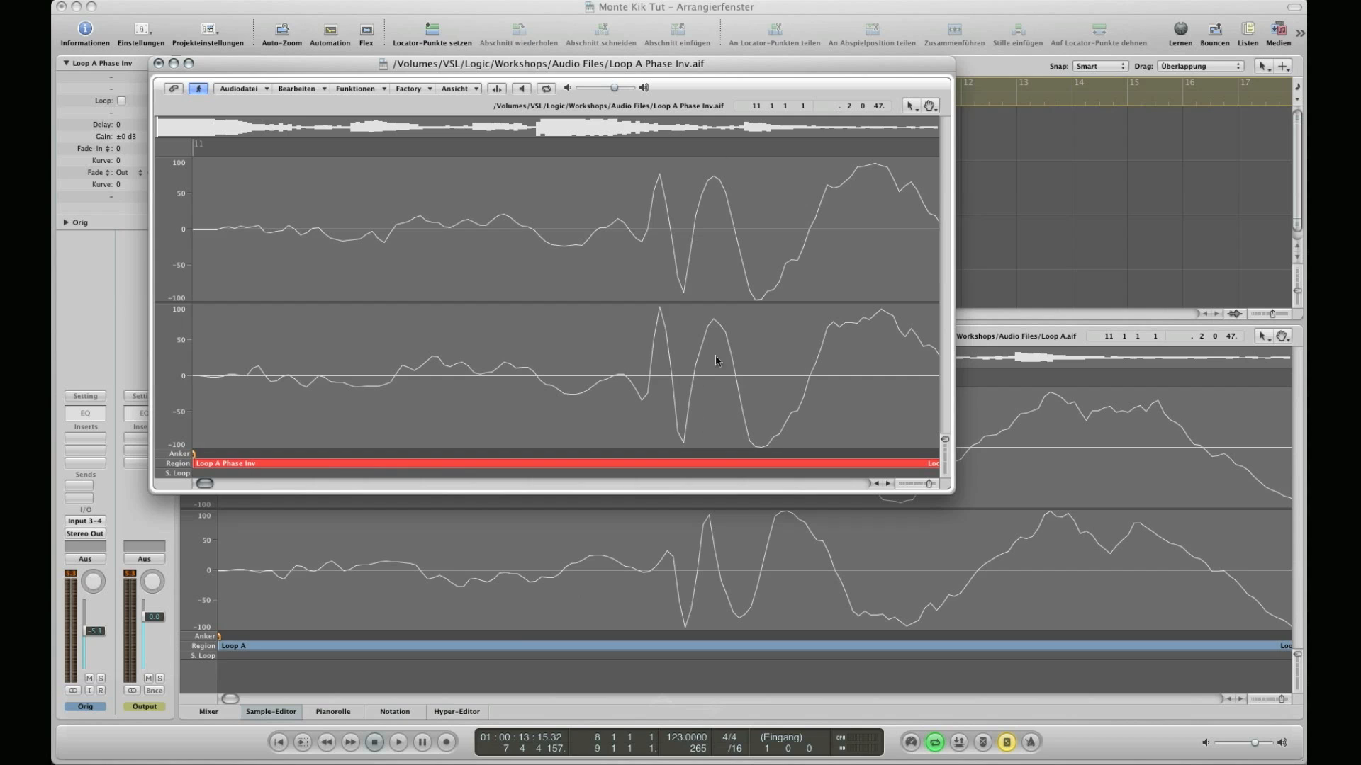
pyautogui.moveTo(732, 61); pyautogui.dragTo(740, 53)
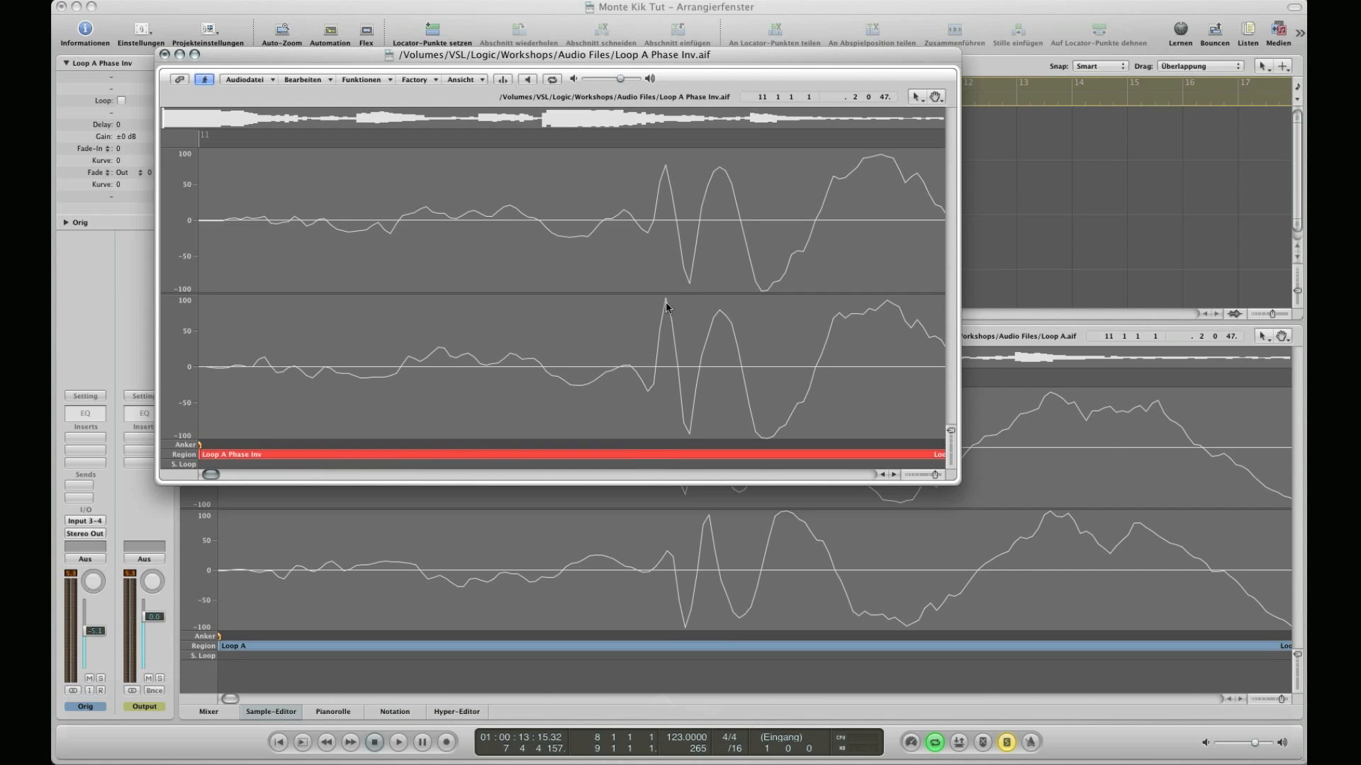
pyautogui.moveTo(958, 482); pyautogui.dragTo(1109, 485)
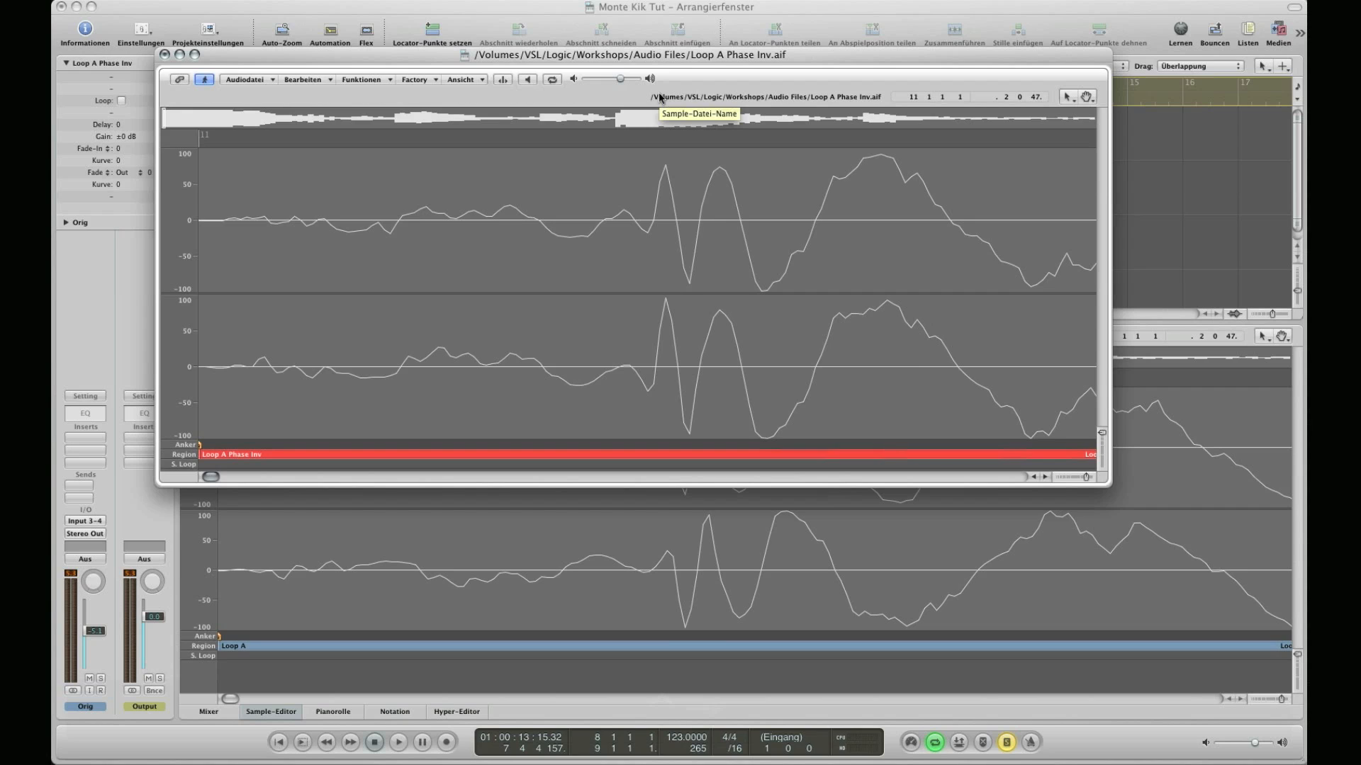
pyautogui.click(164, 55)
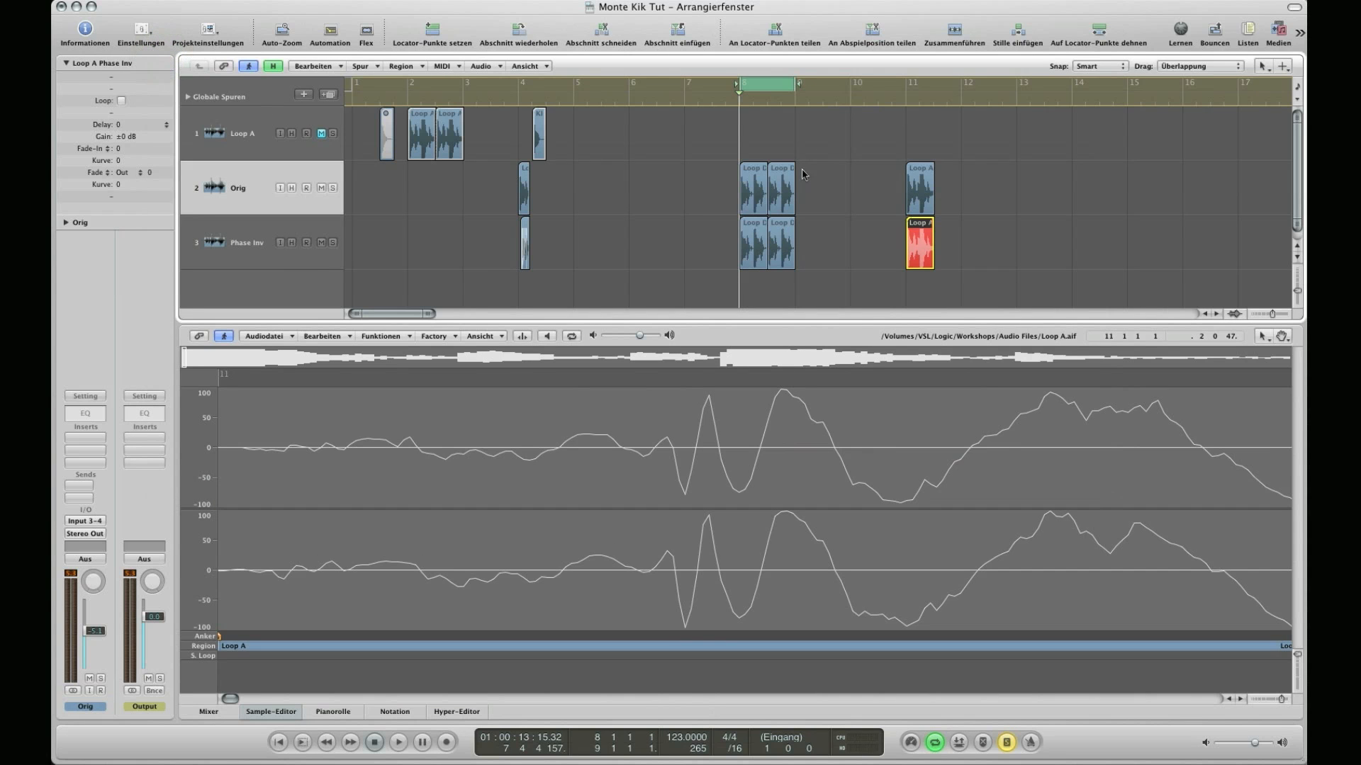
# Step: Listen in solo to the two bar 8 loop regions on the Orig track, switching to the matching pair on the Phase Inv track
pyautogui.moveTo(704, 182); pyautogui.dragTo(805, 160)
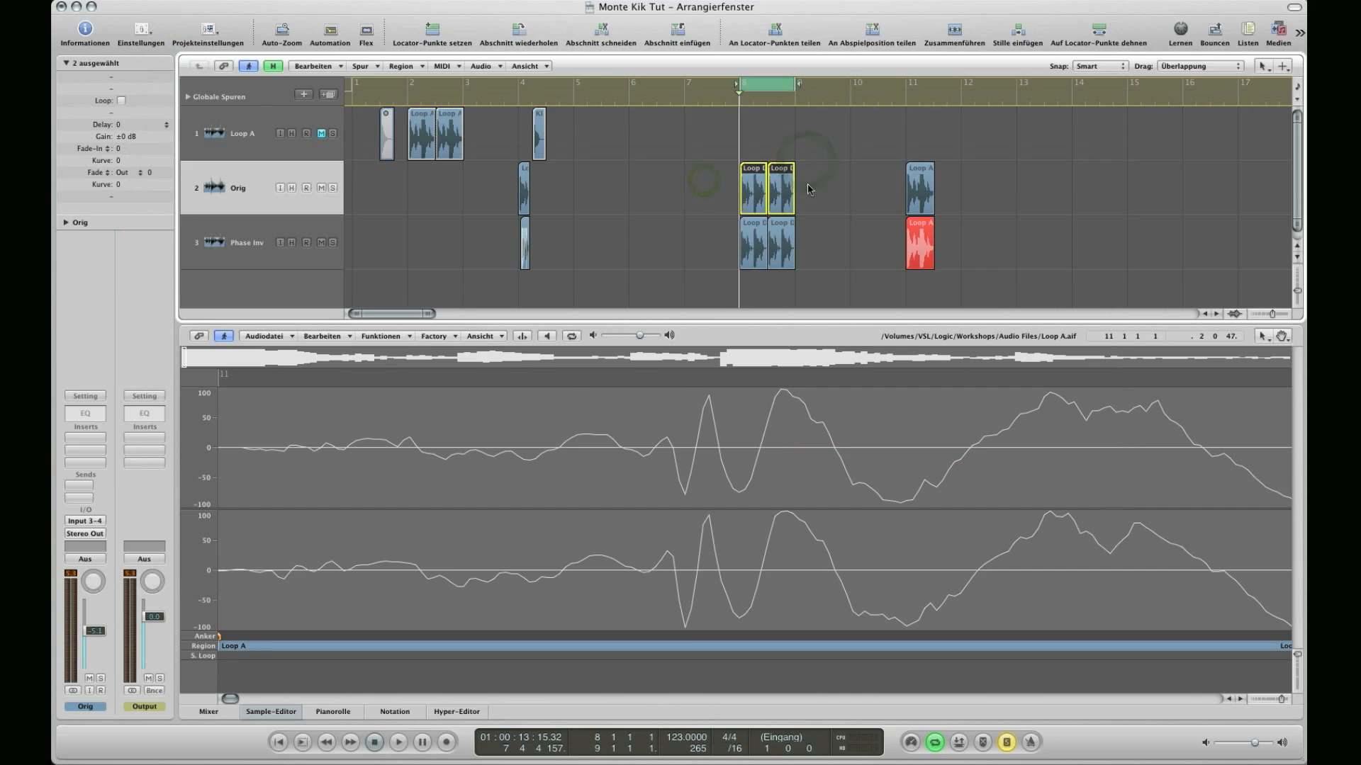
pyautogui.press('space')
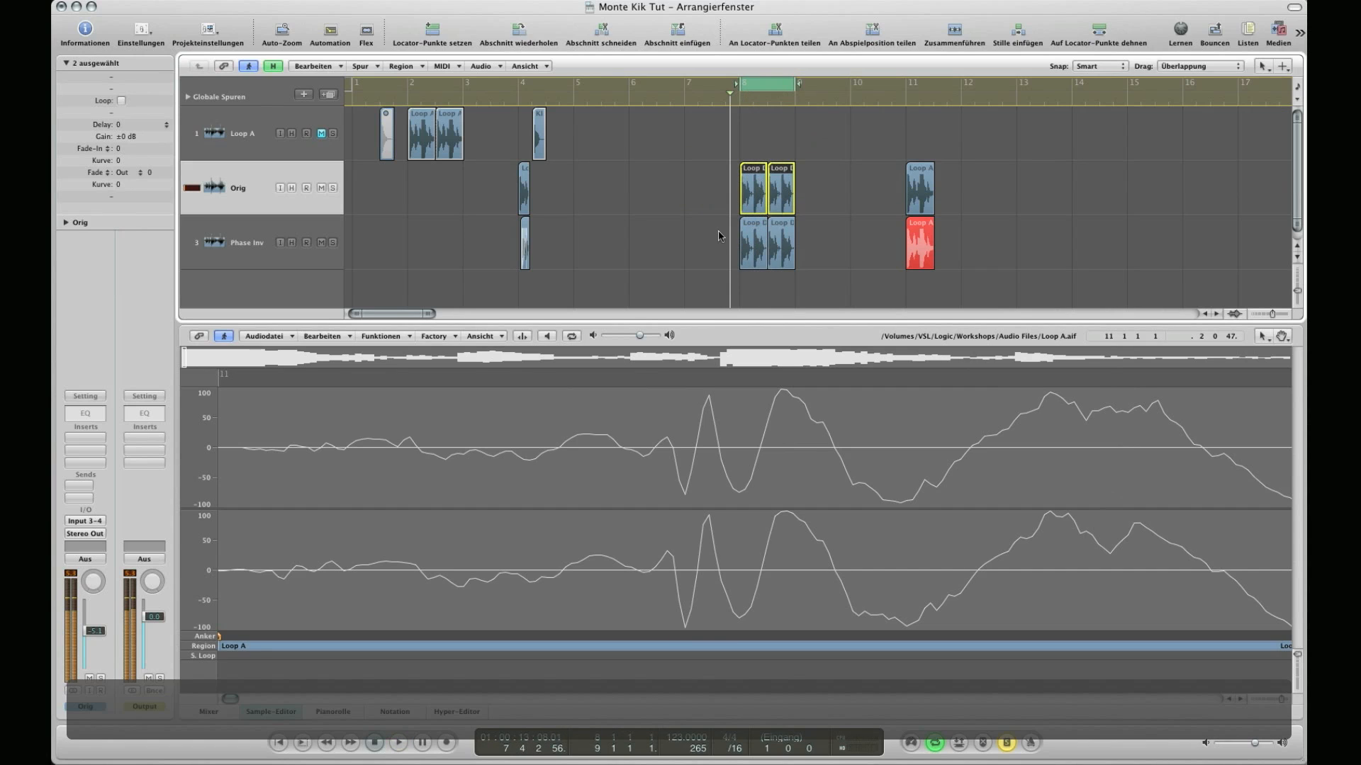
pyautogui.moveTo(718, 236); pyautogui.dragTo(805, 243)
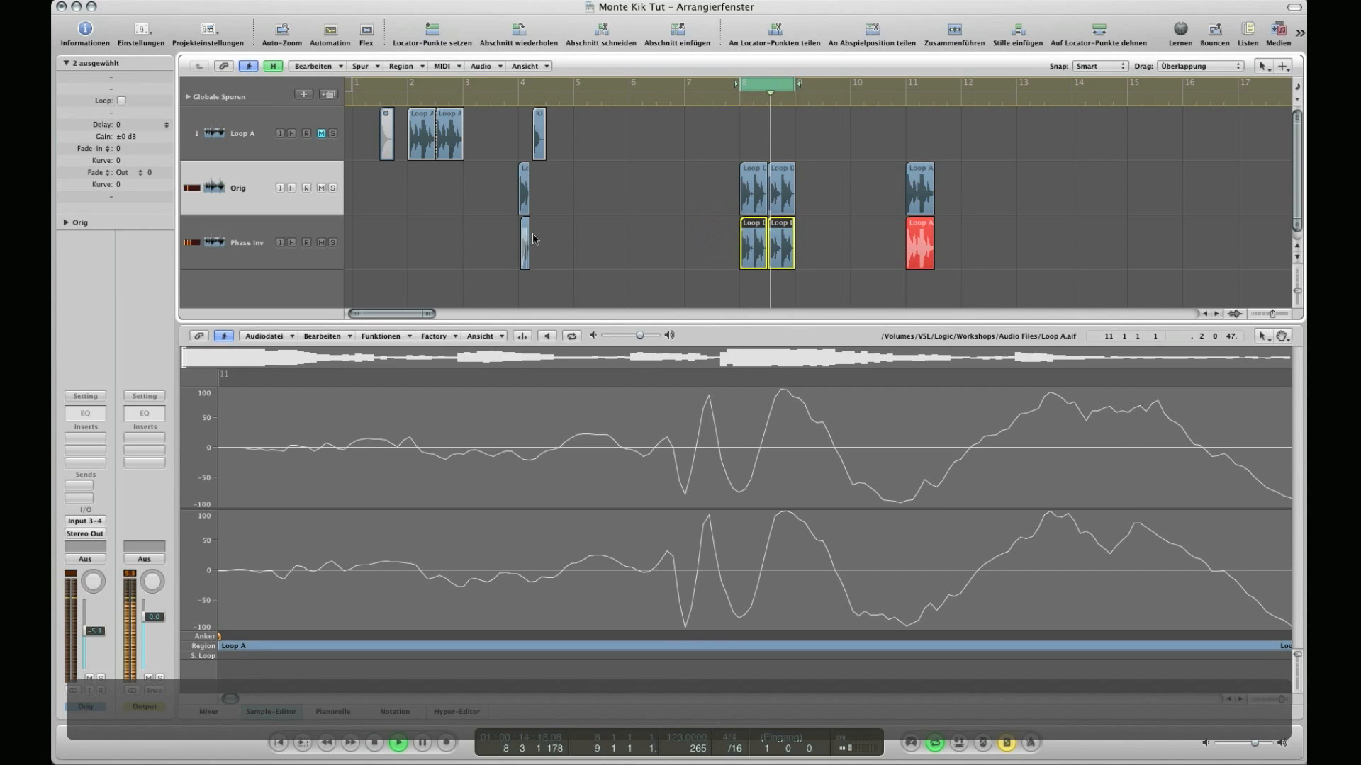
pyautogui.press('space')
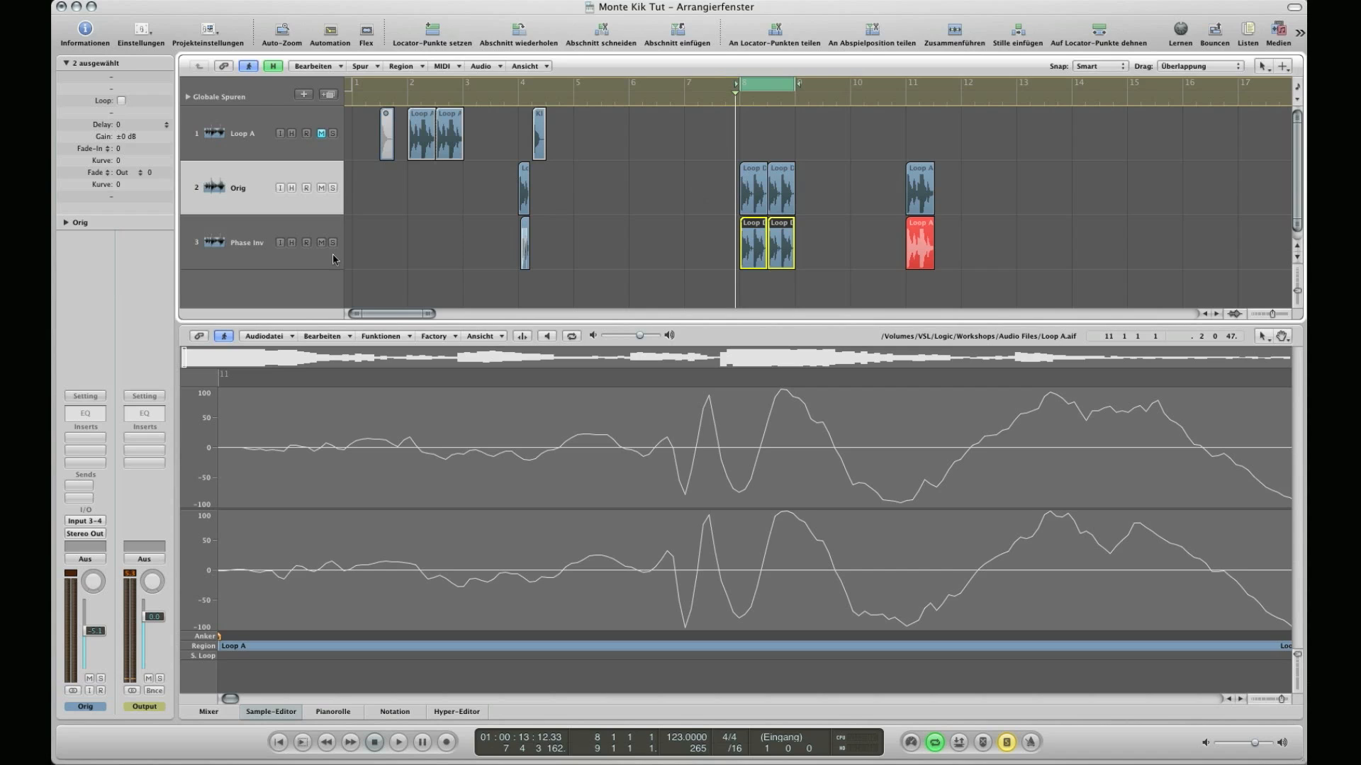
# Step: Open the Gain plug-in of the Phase Inv track and place its window clear of the loop regions
pyautogui.click(248, 246)
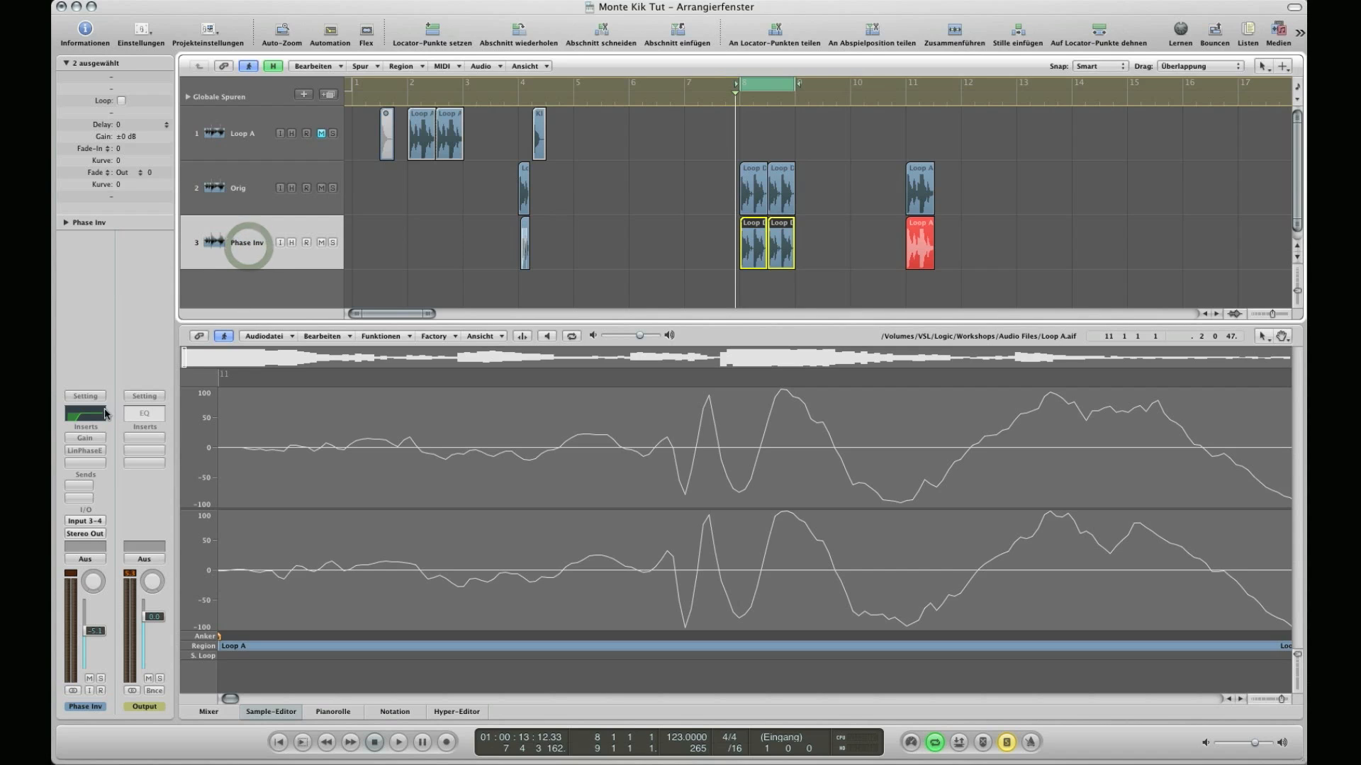
pyautogui.click(688, 244)
pyautogui.click(750, 240)
pyautogui.click(687, 251)
pyautogui.click(91, 439)
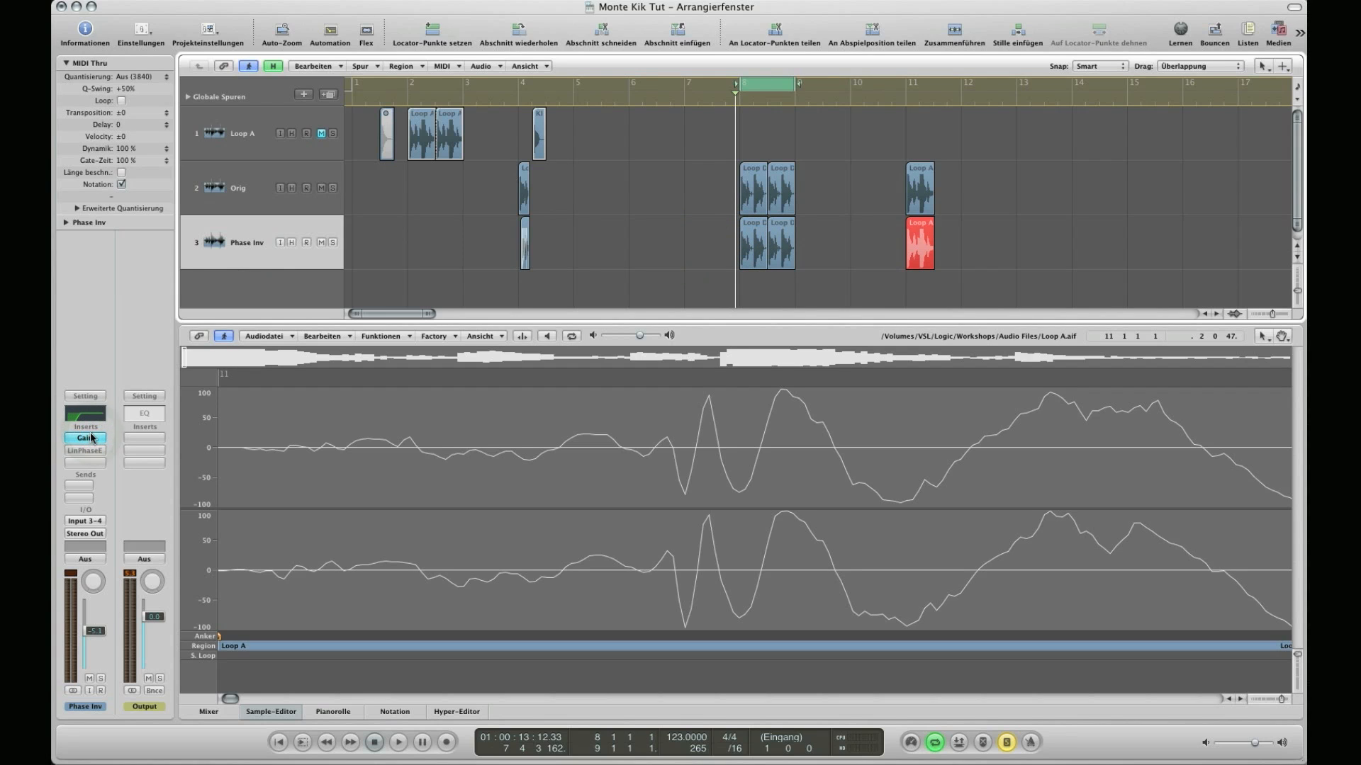
pyautogui.moveTo(231, 42); pyautogui.dragTo(1178, 111)
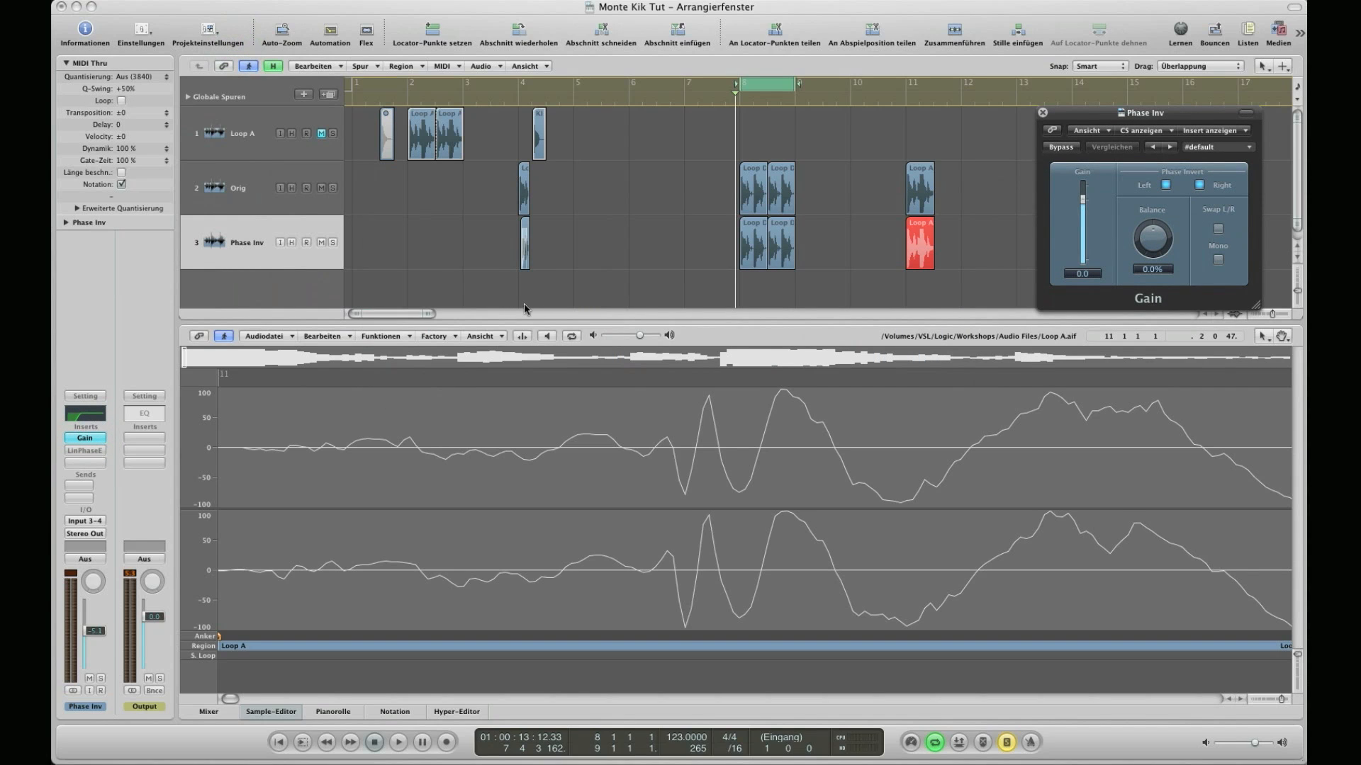
# Step: Close the Sample Editor and play the Phase Inv track's two bar 8 loop regions in solo
pyautogui.press('w')
pyautogui.click(210, 250)
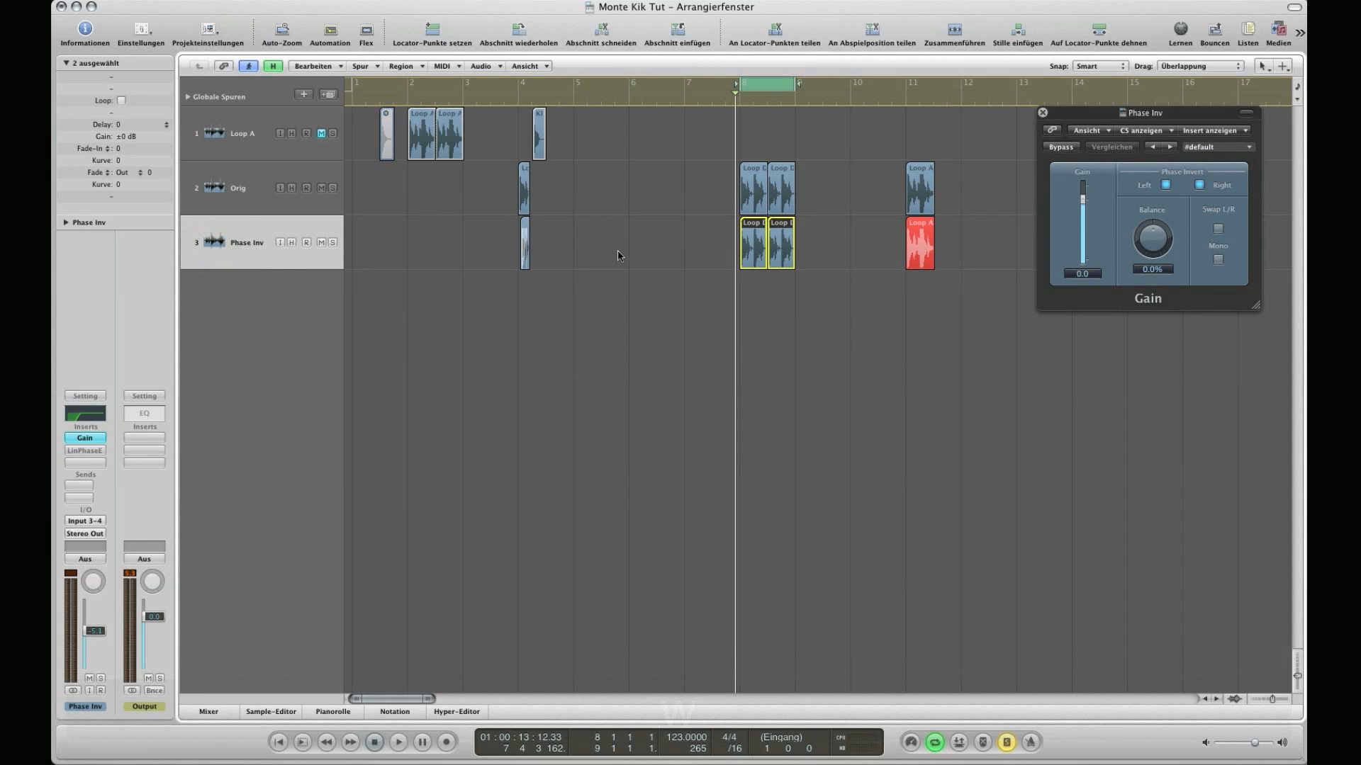
pyautogui.press('space')
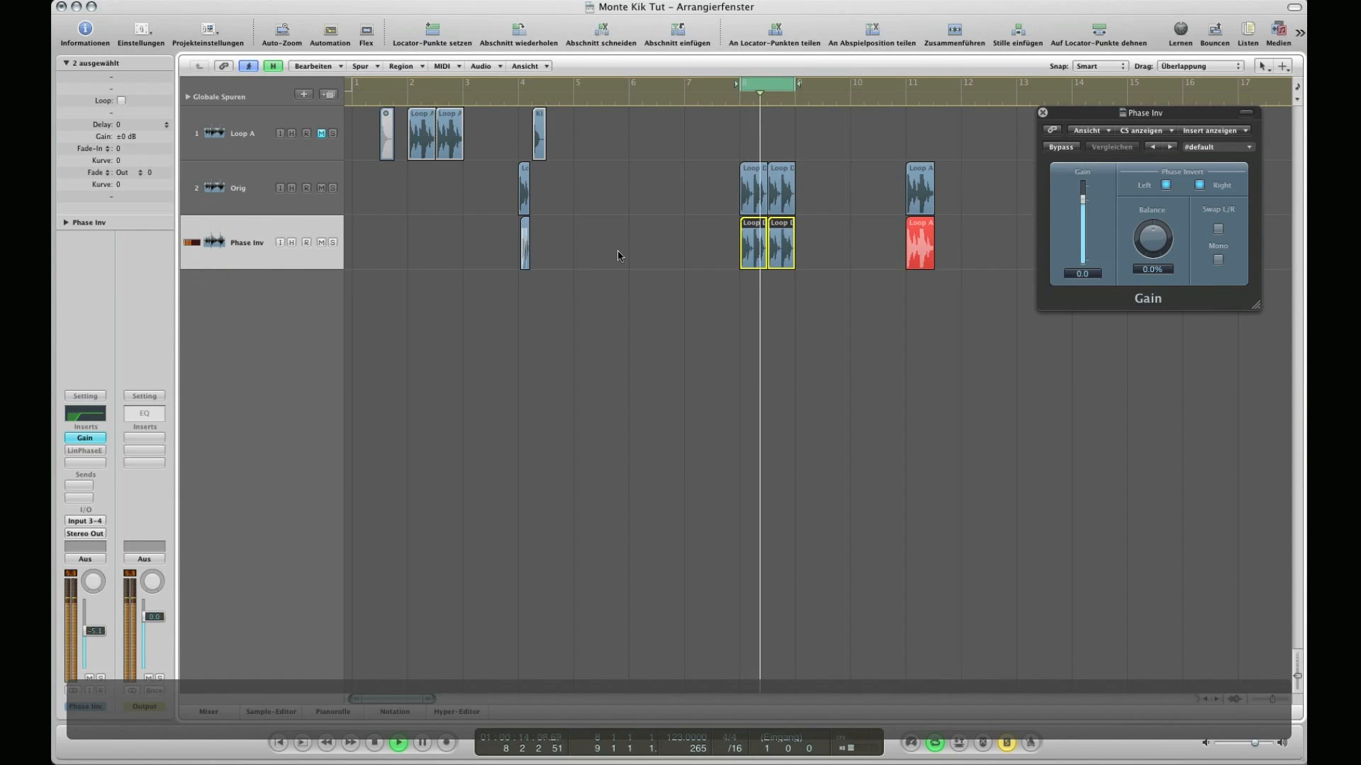
pyautogui.press('space')
# Step: Show the Mixer and play the bar 8 loop regions of the Orig and Phase Inv tracks together in solo
pyautogui.press('x')
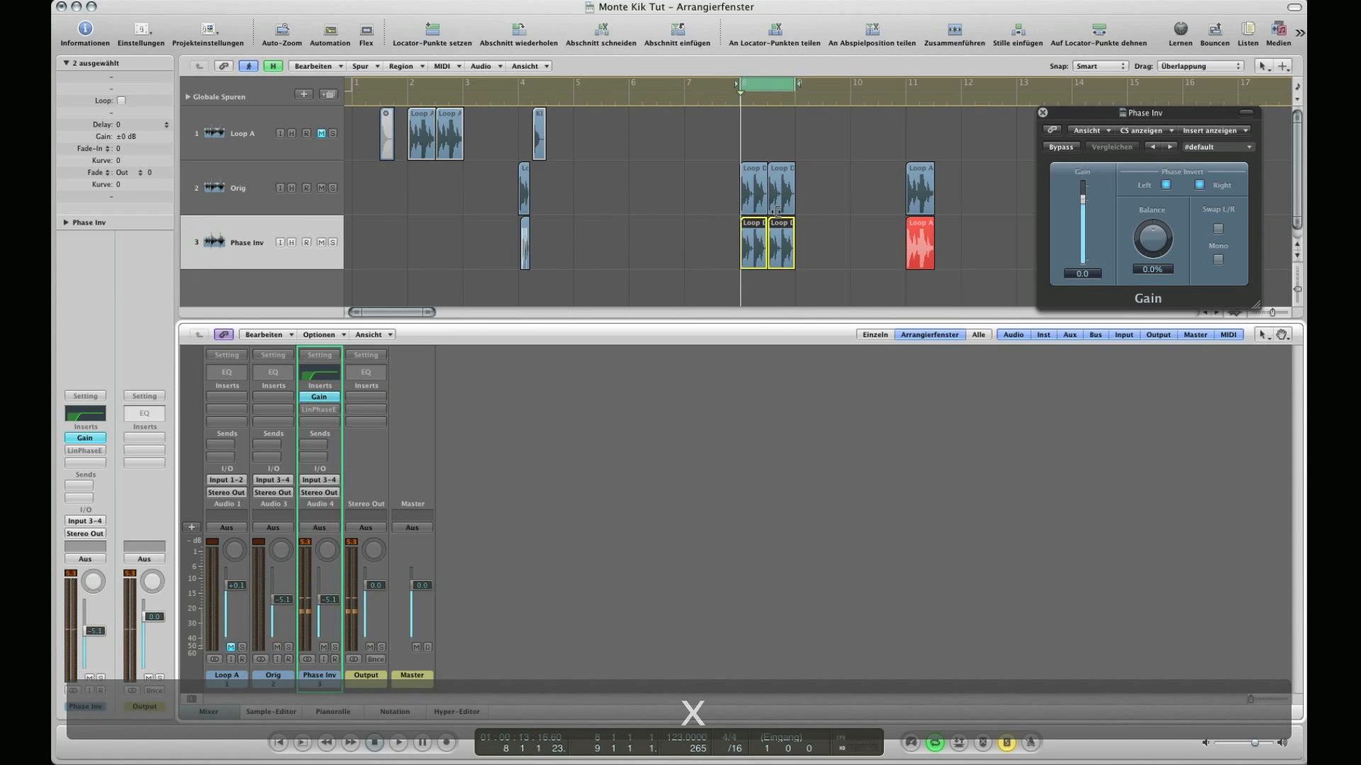
pyautogui.moveTo(709, 192); pyautogui.dragTo(799, 246)
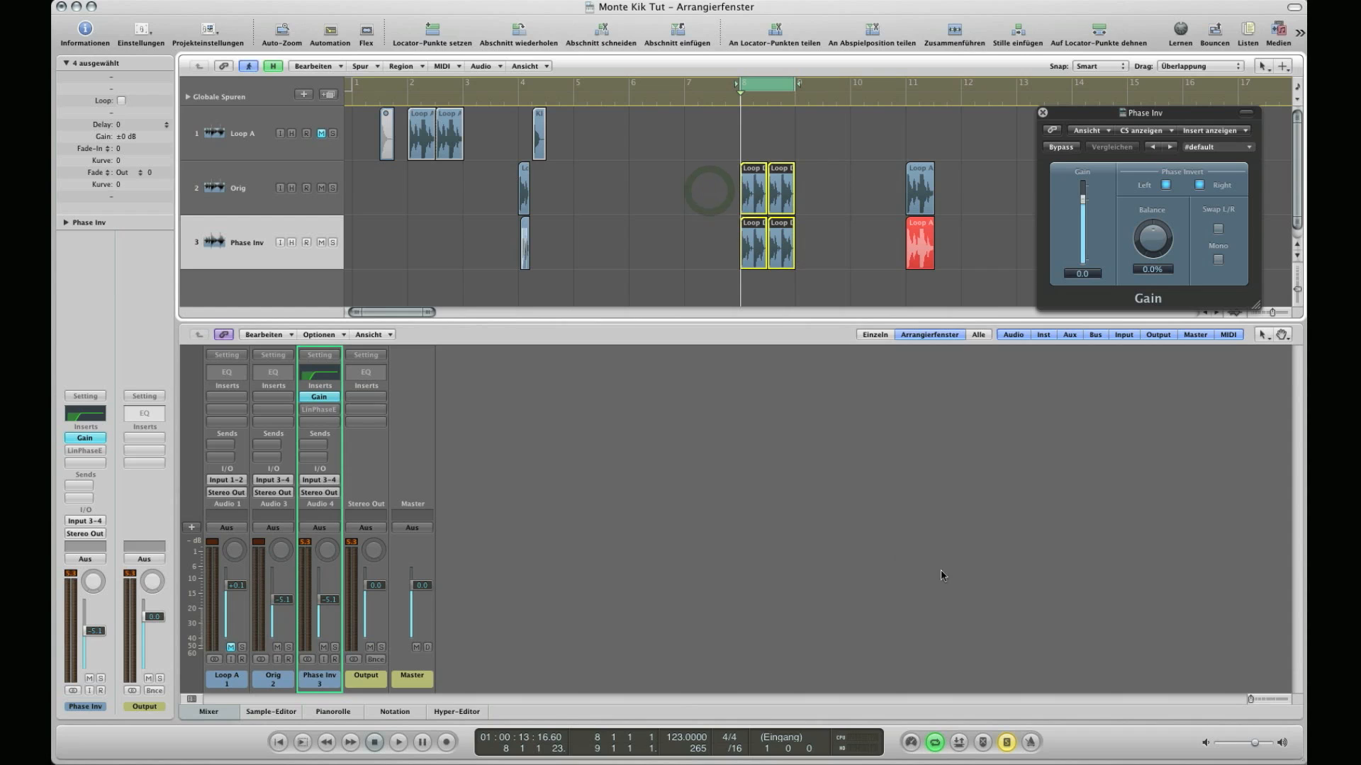
pyautogui.press('space')
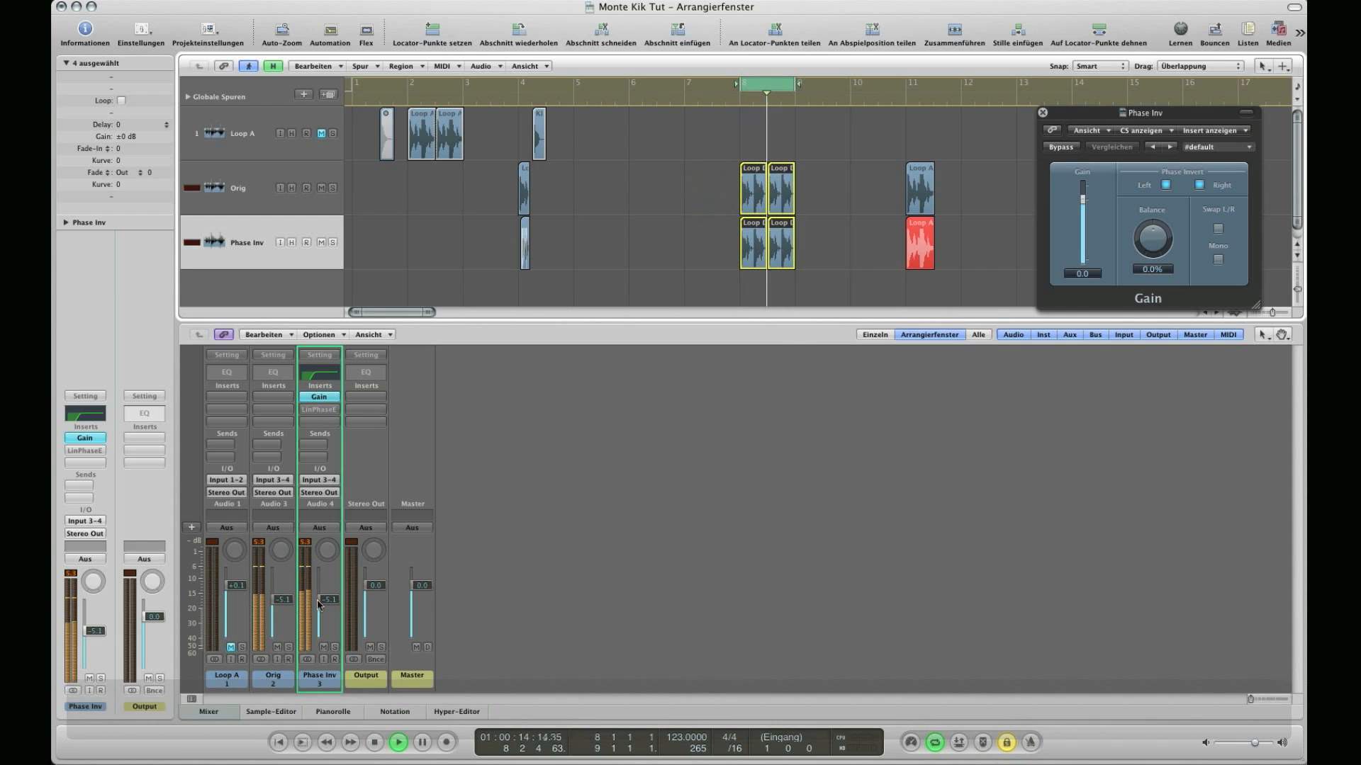
# Step: Bypass the Gain plug-in on the Phase Inv track and replay both tracks' loops without the phase inversion
pyautogui.click(1059, 148)
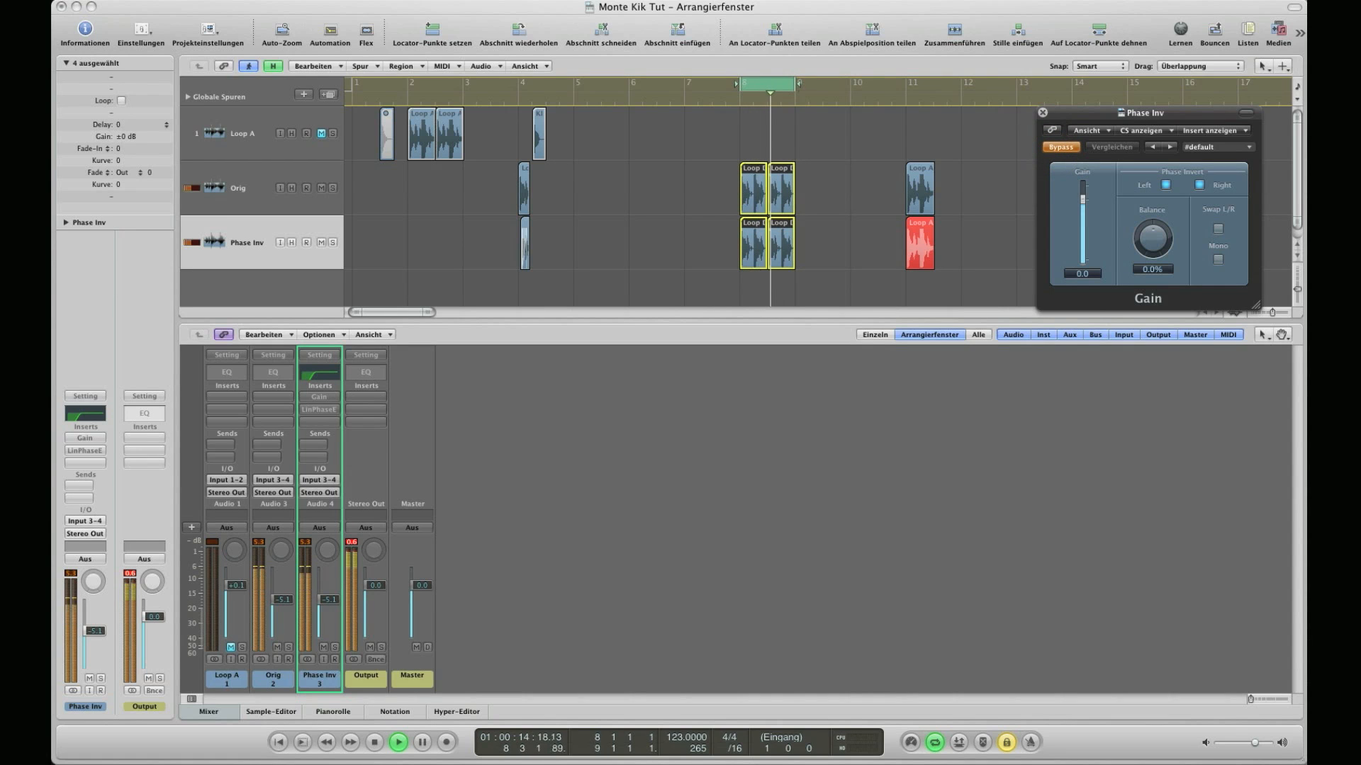
pyautogui.press('space')
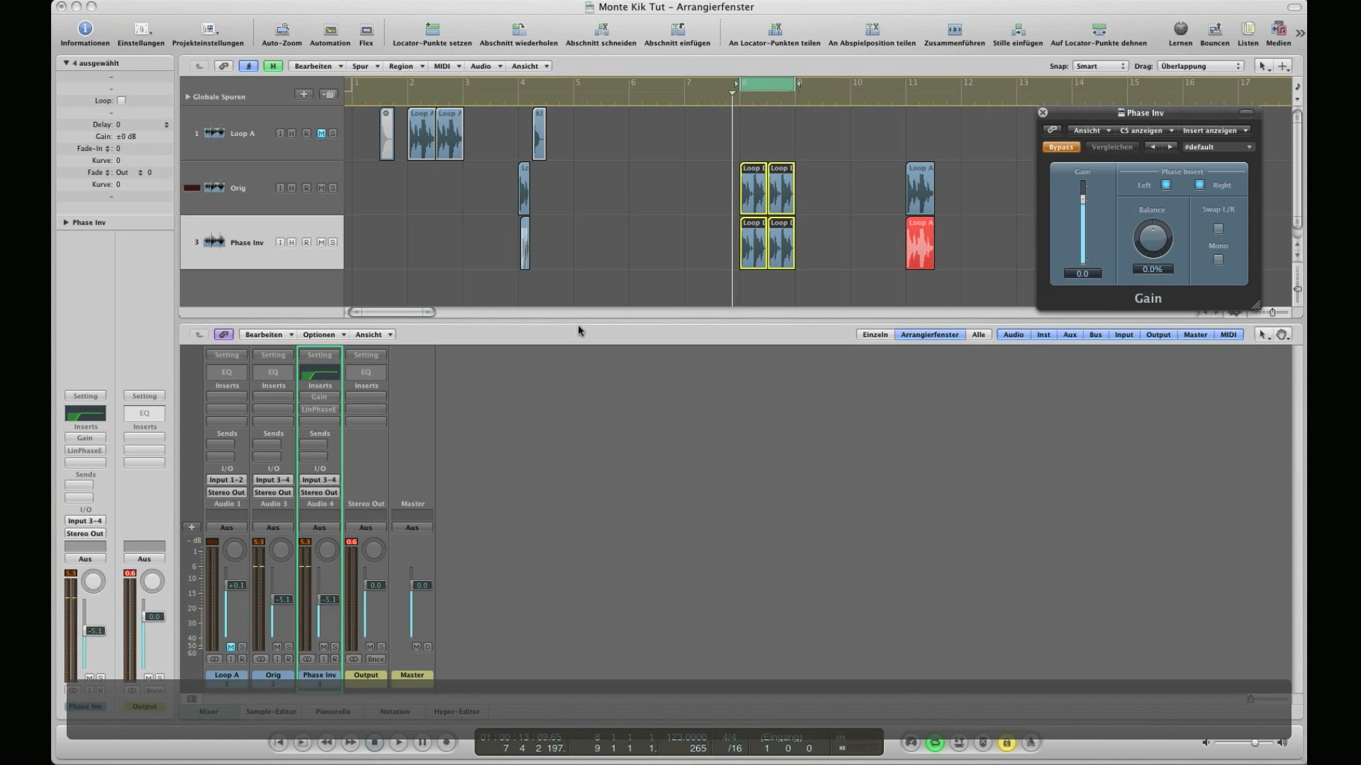
pyautogui.press('space')
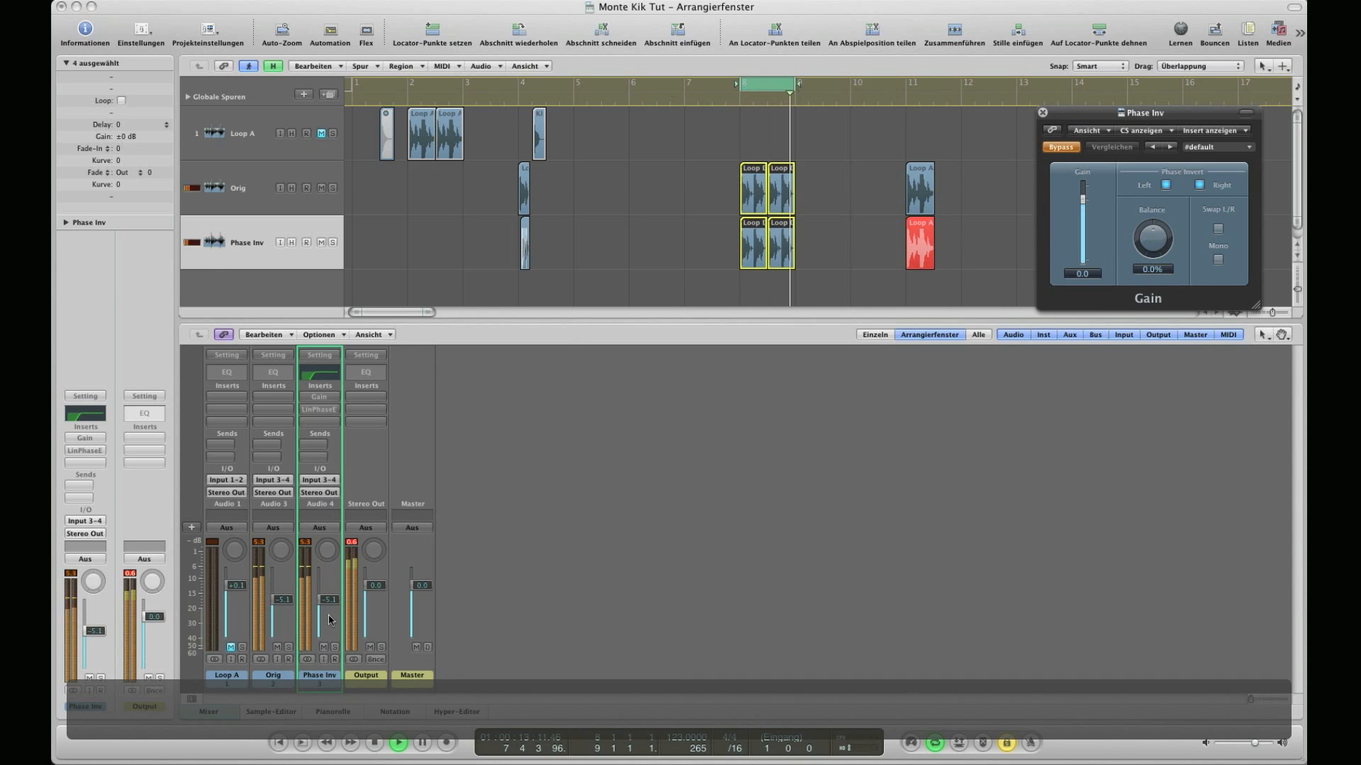
# Step: Reactivate the bypassed Gain plug-in on the Phase Inv track and replay both tracks' bar 8 loops with the phase inversion
pyautogui.press('space')
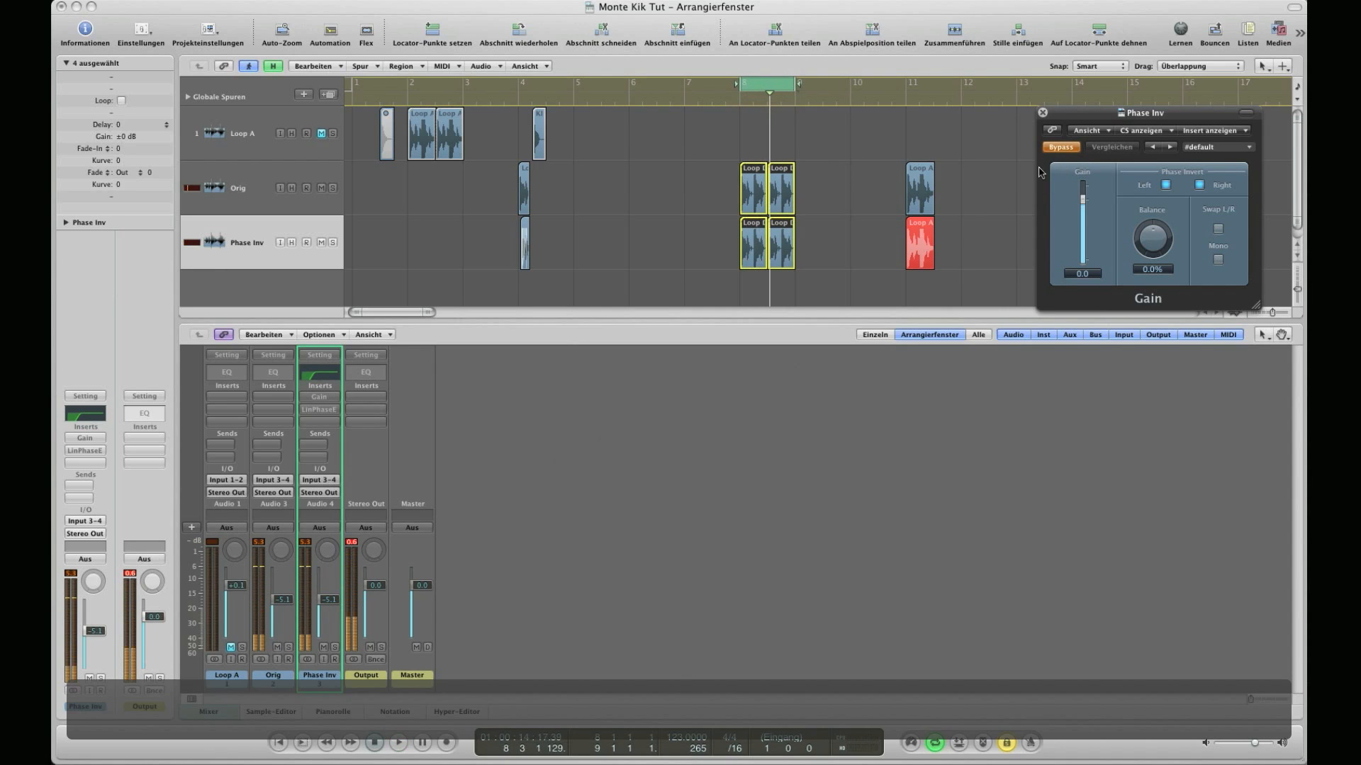
pyautogui.click(1060, 148)
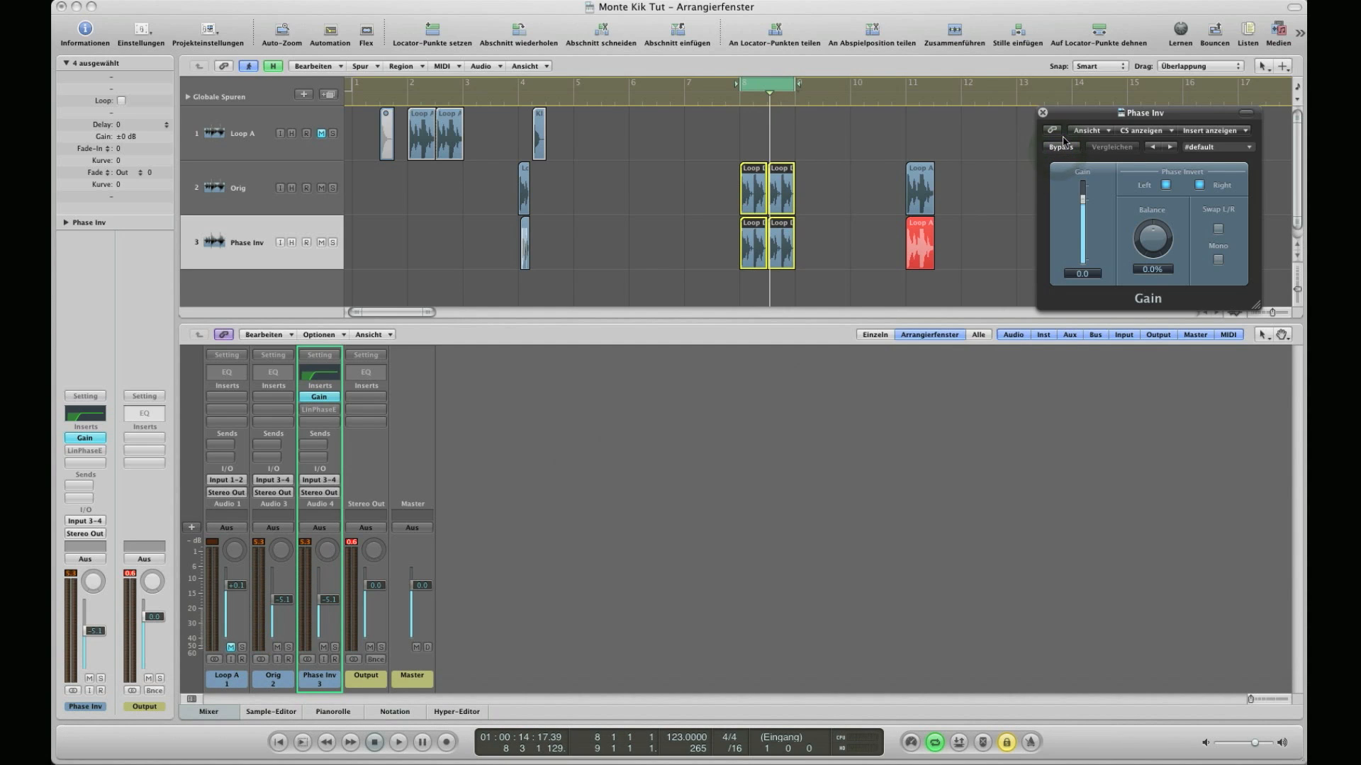
pyautogui.press('space')
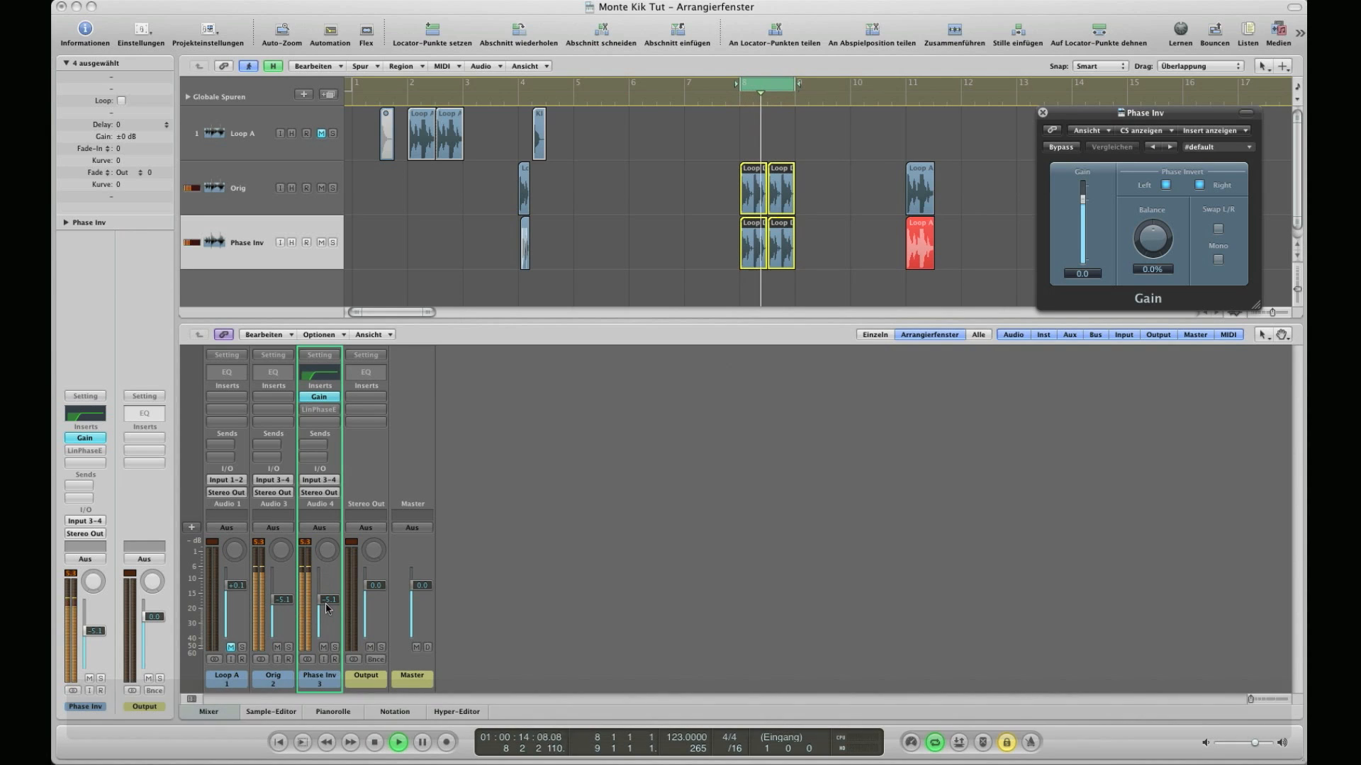
# Step: Lower the Phase Inv channel's fader during playback, restore it to -5.1, and deselect the loop regions
pyautogui.moveTo(329, 611)
pyautogui.mouseDown()
pyautogui.moveTo(329, 632)
pyautogui.moveTo(331, 605)
pyautogui.mouseUp()
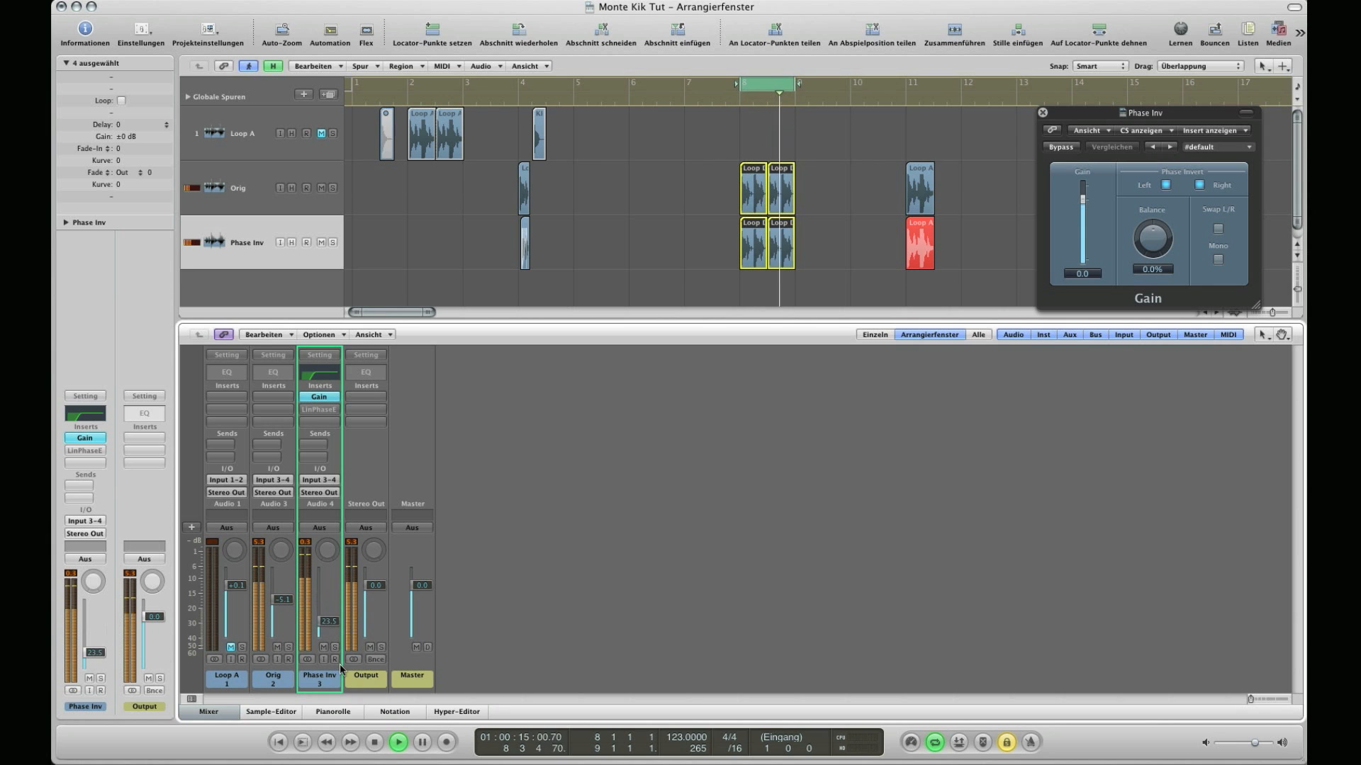
pyautogui.moveTo(338, 645); pyautogui.dragTo(340, 609)
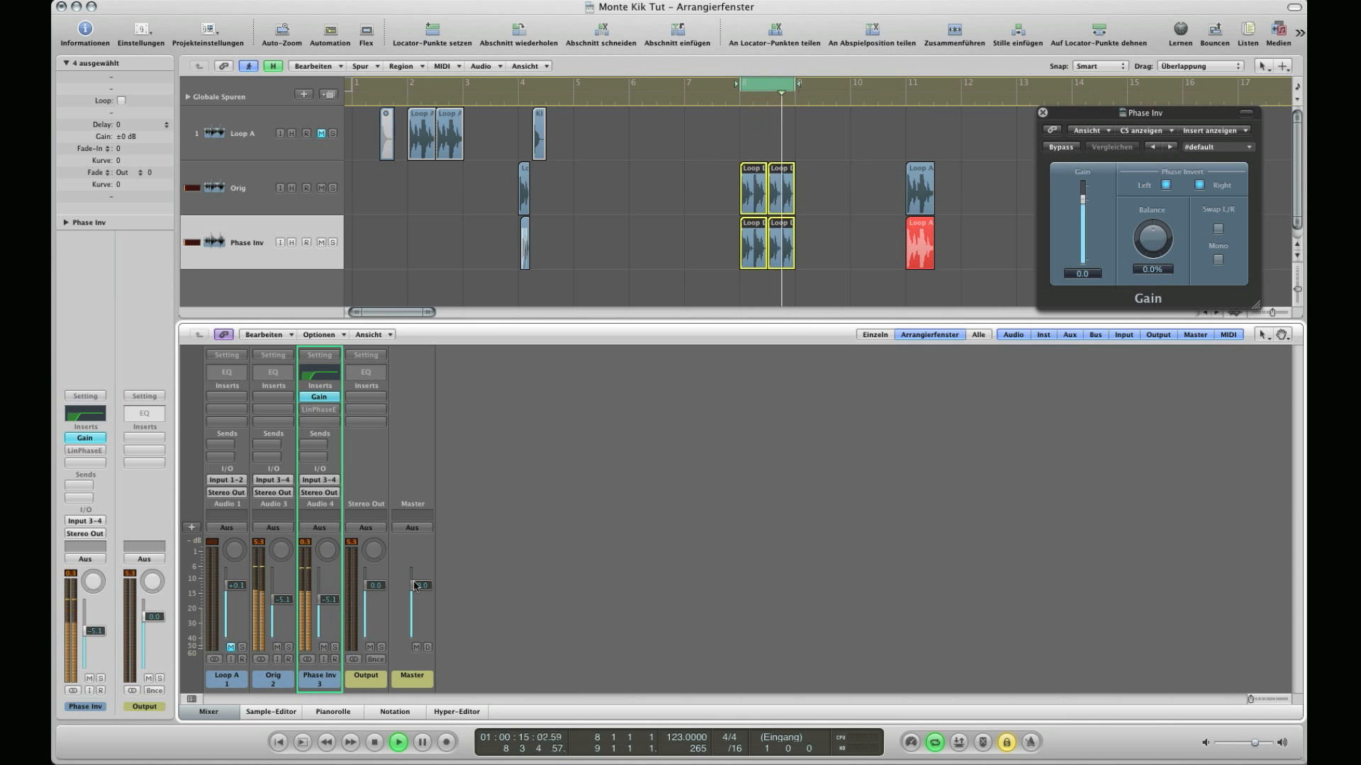
pyautogui.click(654, 224)
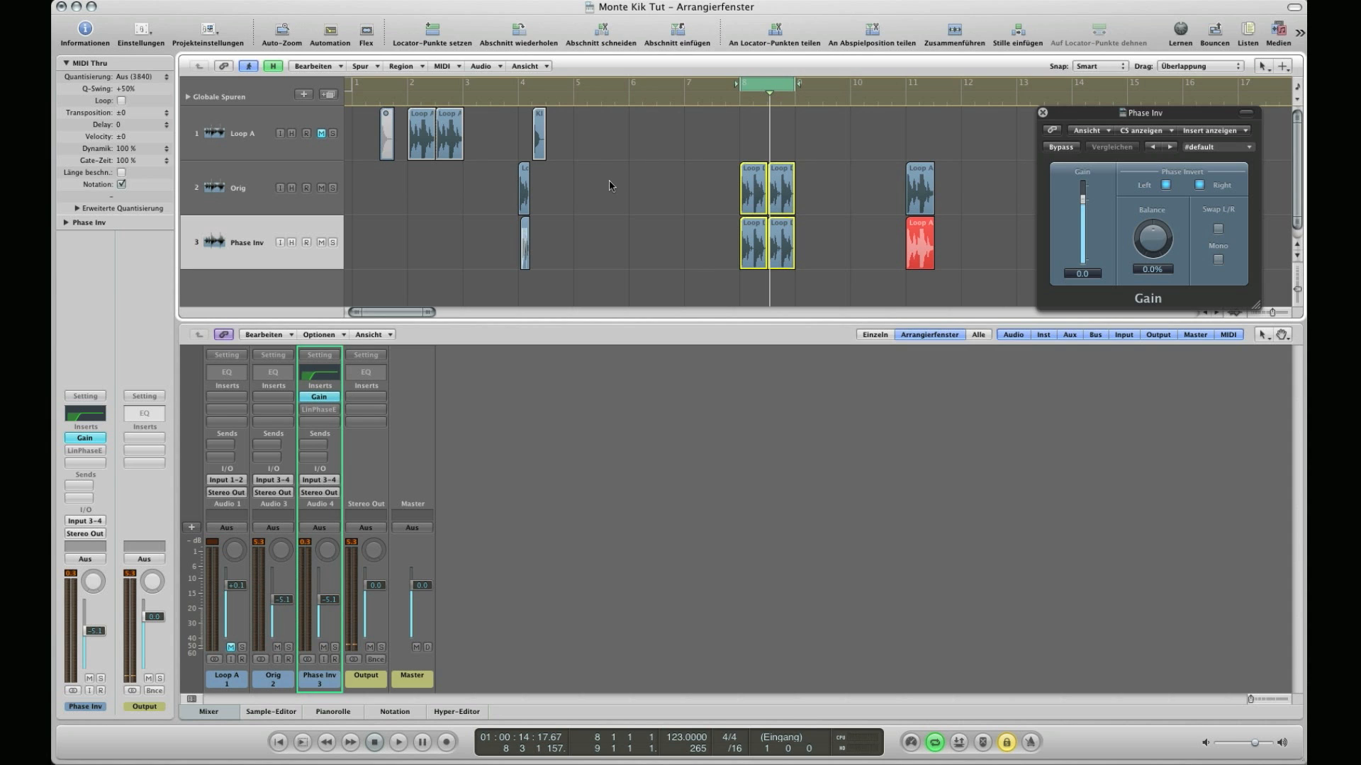
# Step: Hide the Mixer and set the cycle range from 4 1 1 1 to 4 2 1 1 around the short loop regions at bar 4
pyautogui.scroll(-1, 553, 132)
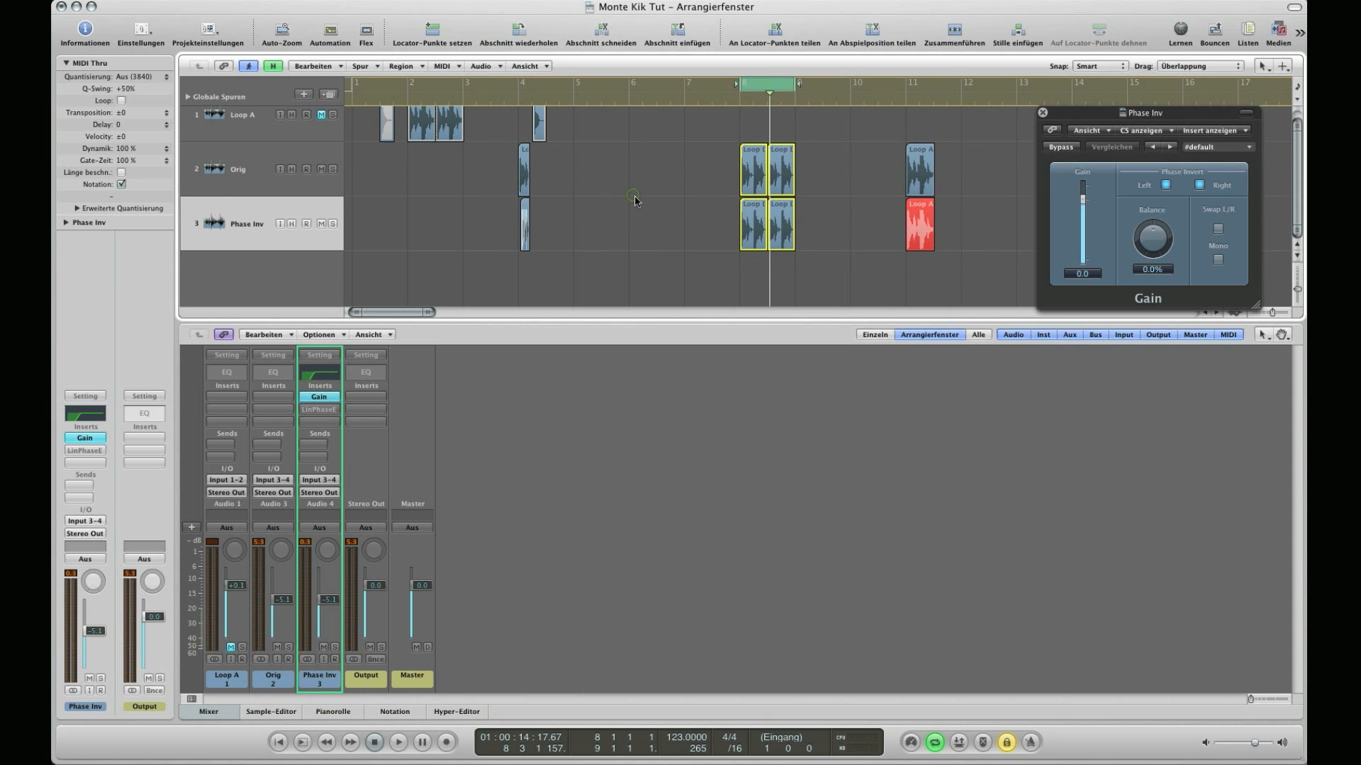
pyautogui.press('x')
pyautogui.hotkey('ctrl', 'Right')
pyautogui.hotkey('ctrl', 'Right')
pyautogui.hotkey('ctrl', 'Right')
pyautogui.hotkey('ctrl', 'Right')
pyautogui.hotkey('ctrl', 'Right')
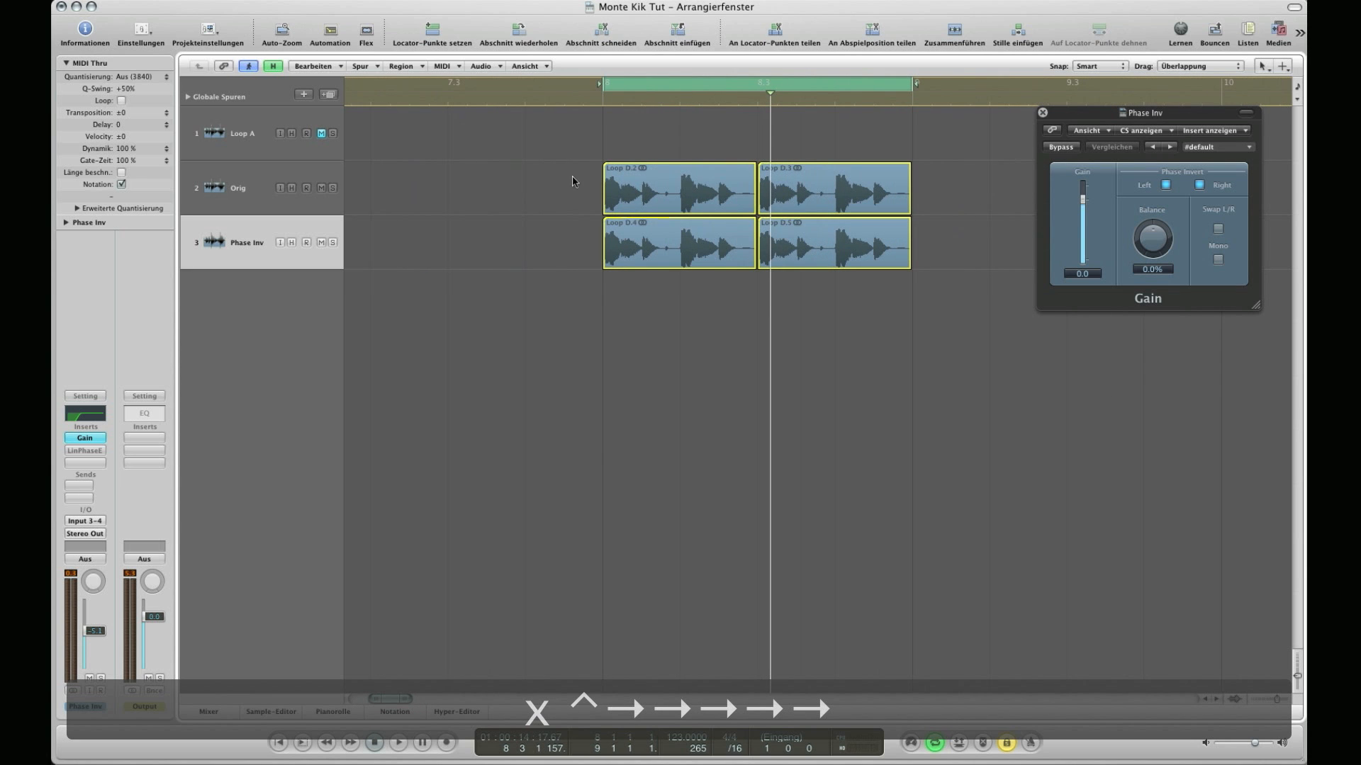
pyautogui.moveTo(562, 181); pyautogui.dragTo(637, 190)
pyautogui.hscroll(-10, 527, 210)
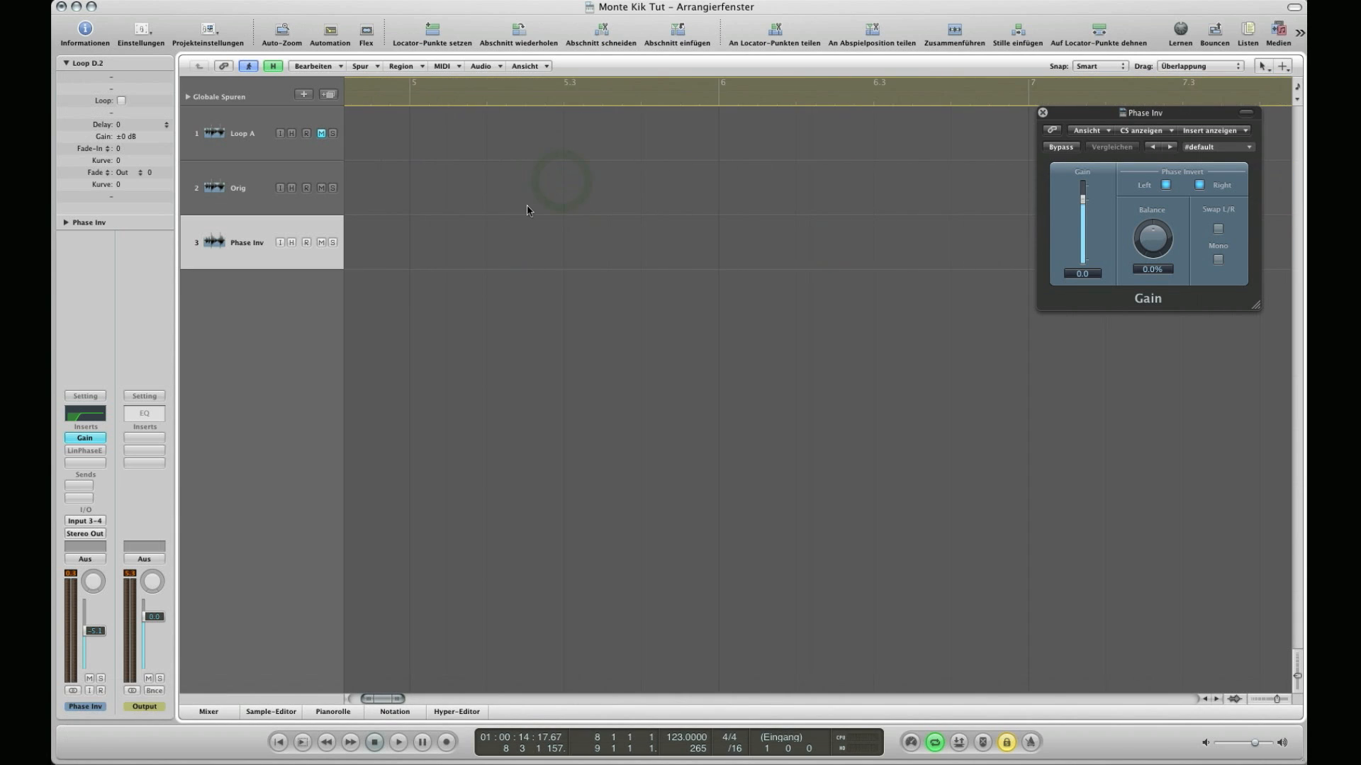
pyautogui.hscroll(-8, 527, 211)
pyautogui.moveTo(882, 90); pyautogui.dragTo(859, 90)
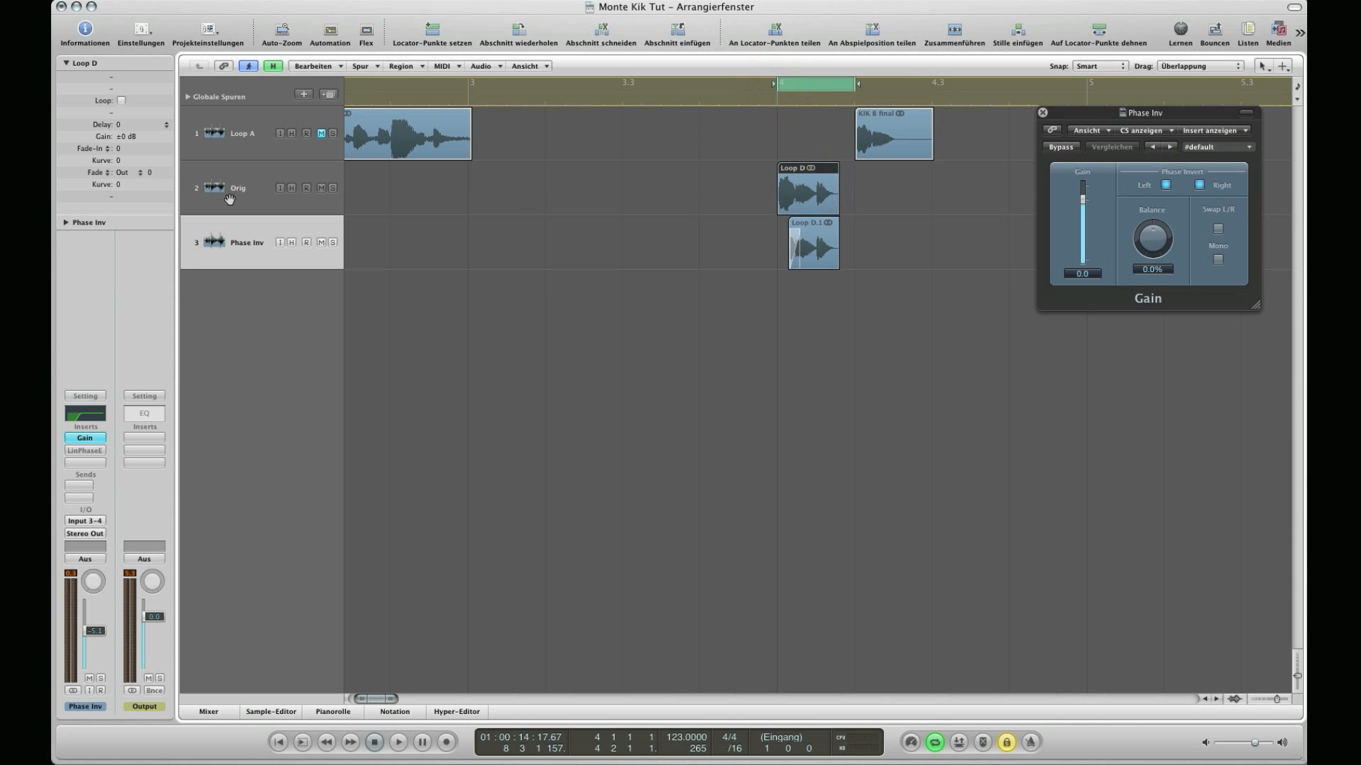
# Step: Turn on Solo and play only the Orig track's Loop D region at bar 4
pyautogui.click(1015, 741)
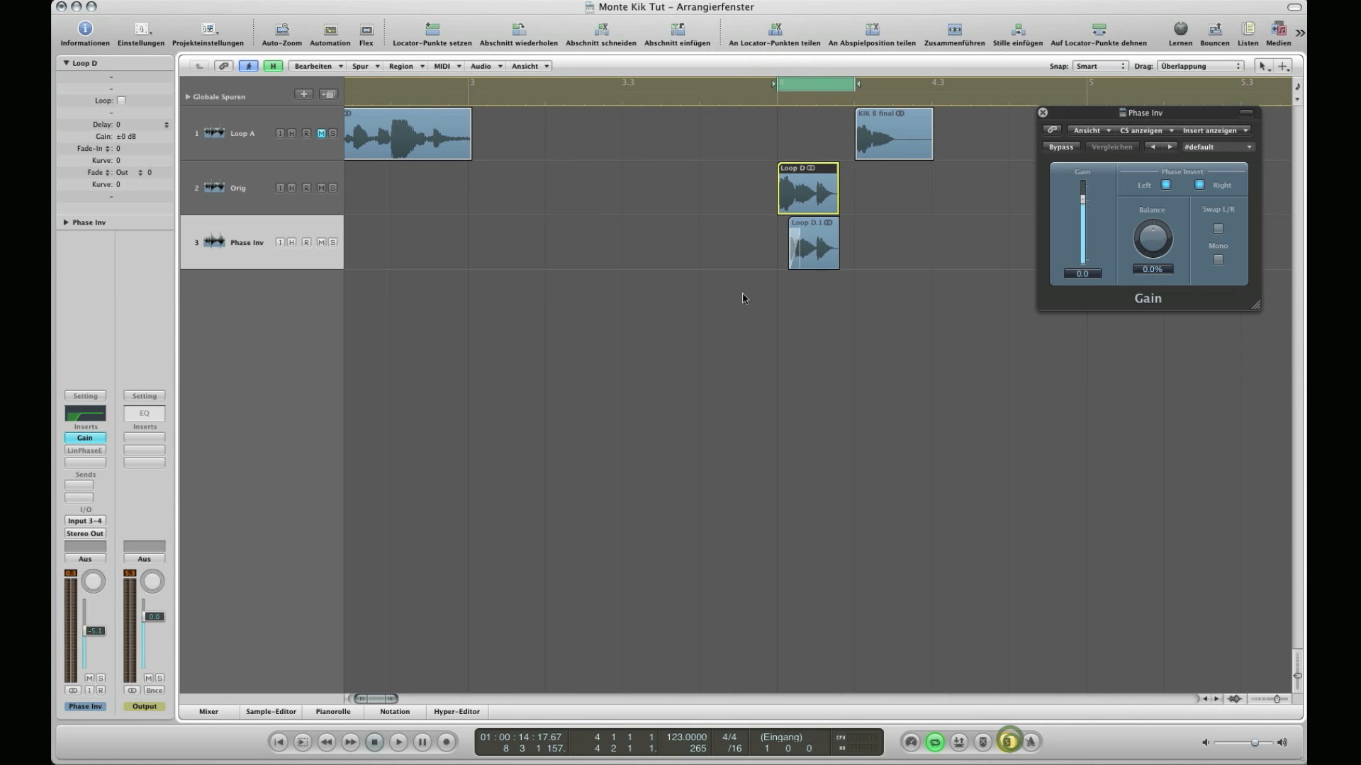
pyautogui.click(213, 188)
pyautogui.press('space')
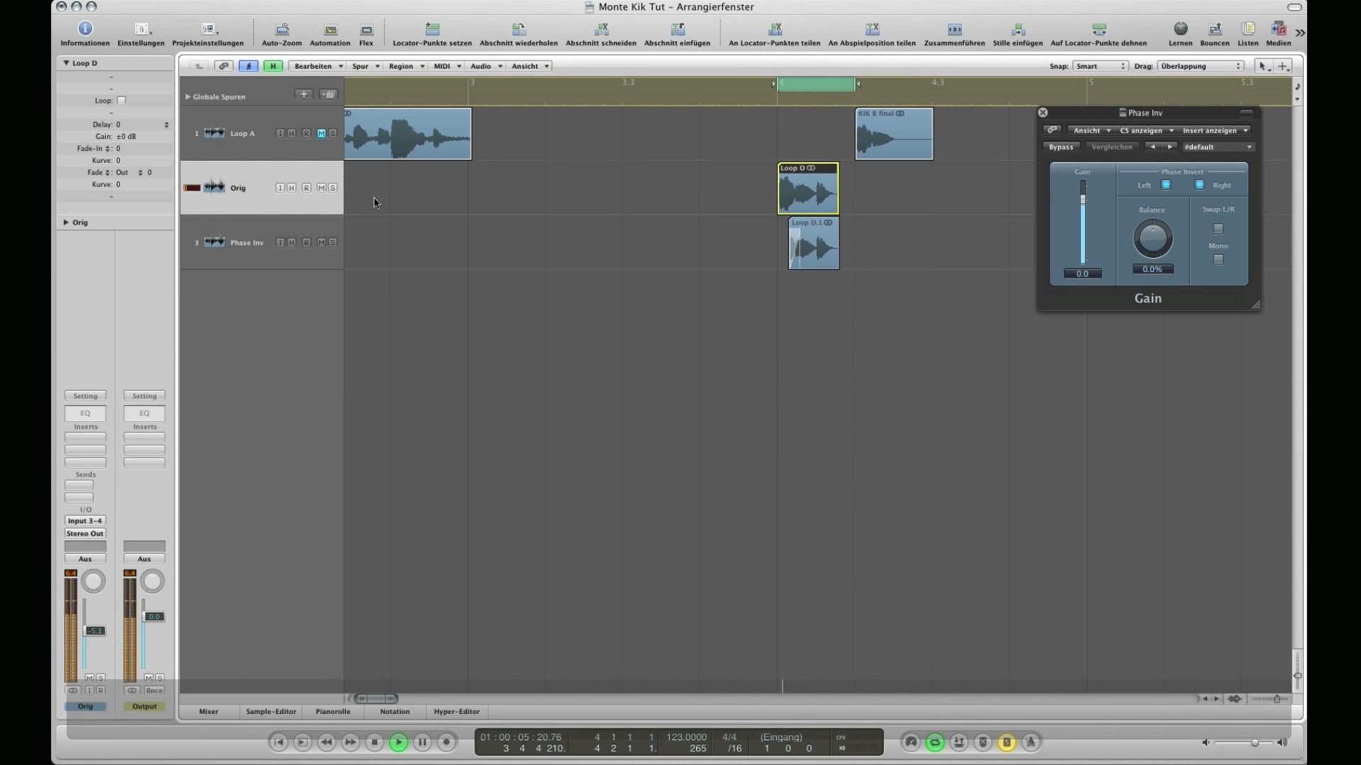
pyautogui.press('space')
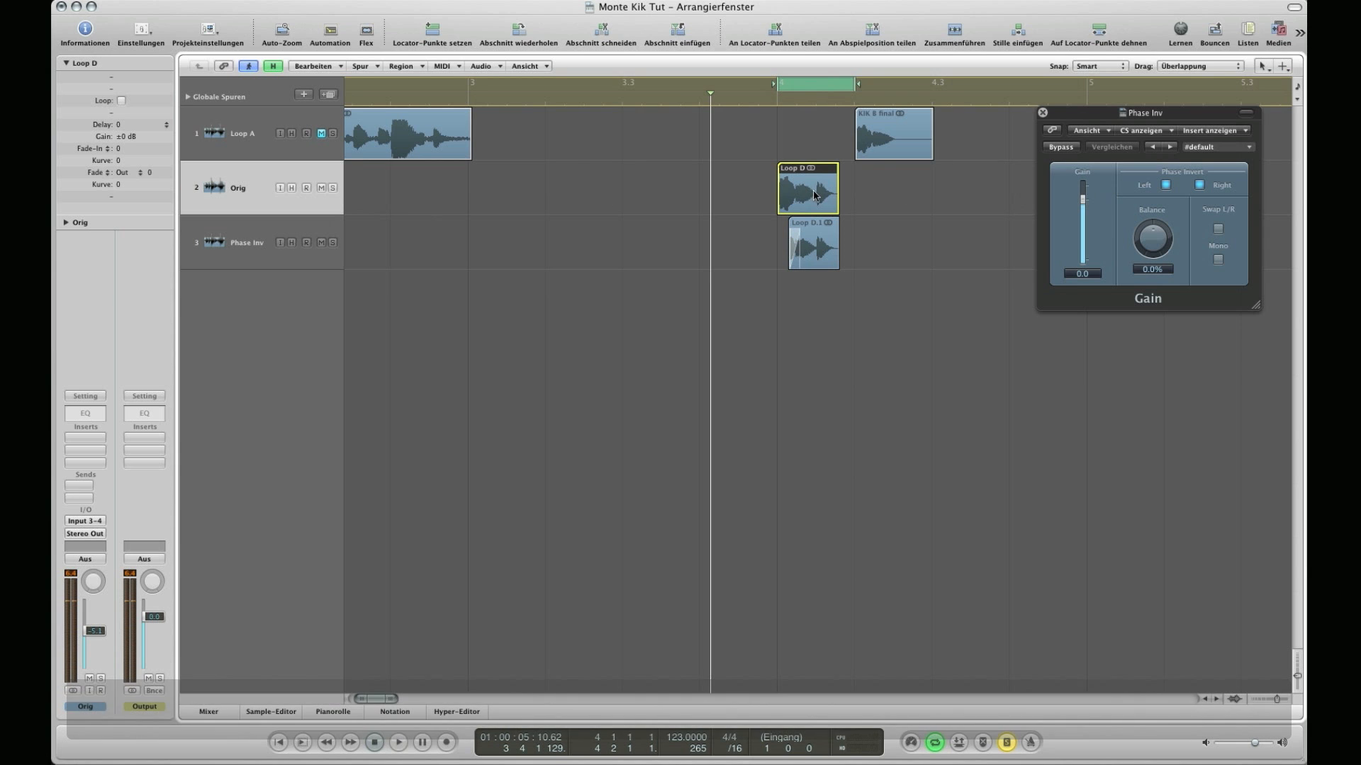
# Step: Play only the Phase Inv track's faded-in Loop D.1 region at bar 4 in solo
pyautogui.click(229, 248)
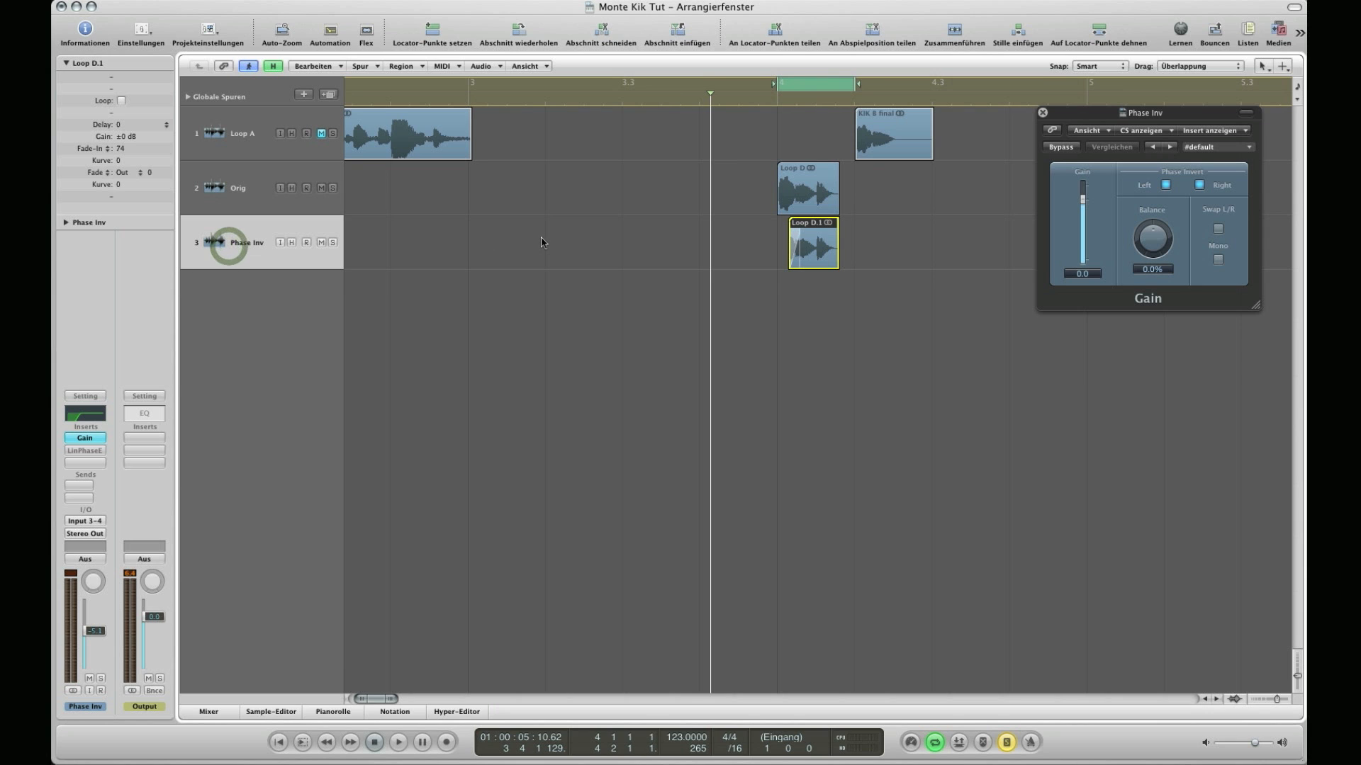
pyautogui.press('space')
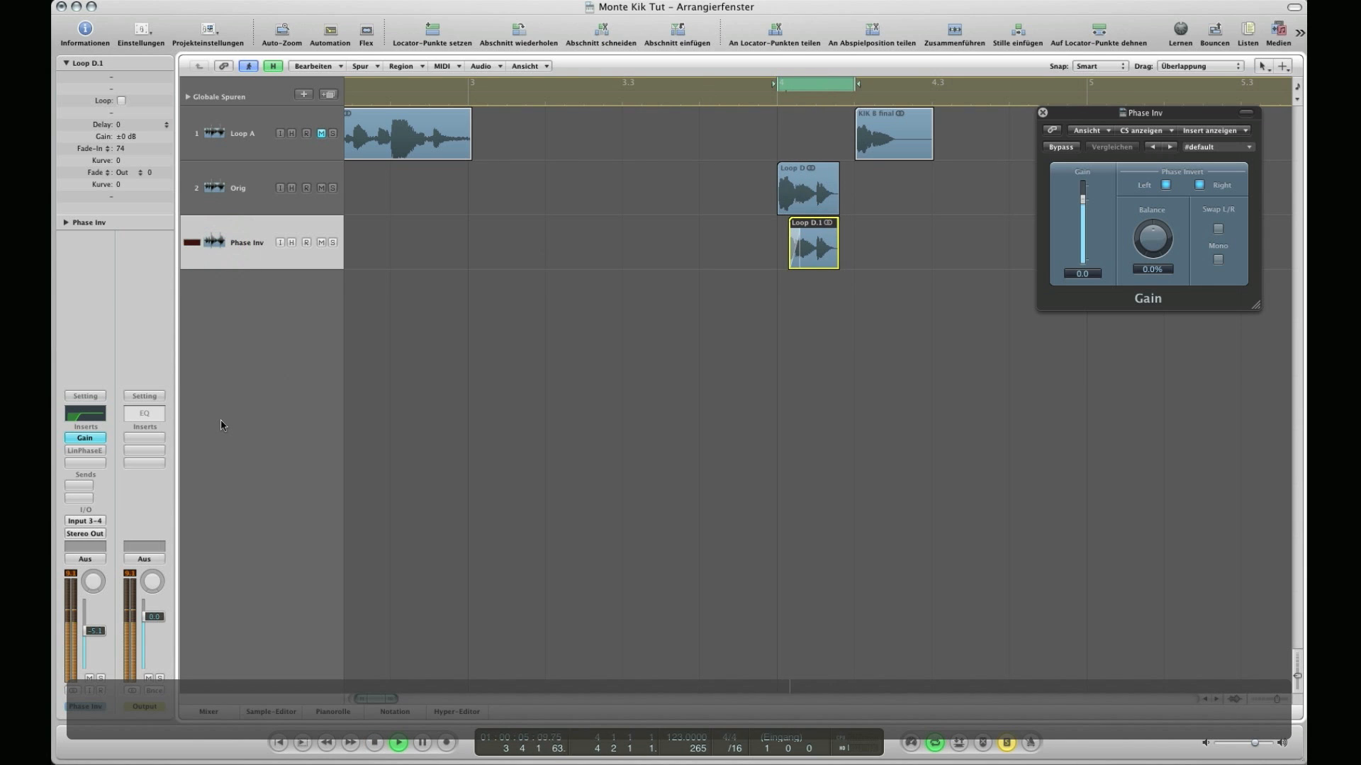
pyautogui.press('space')
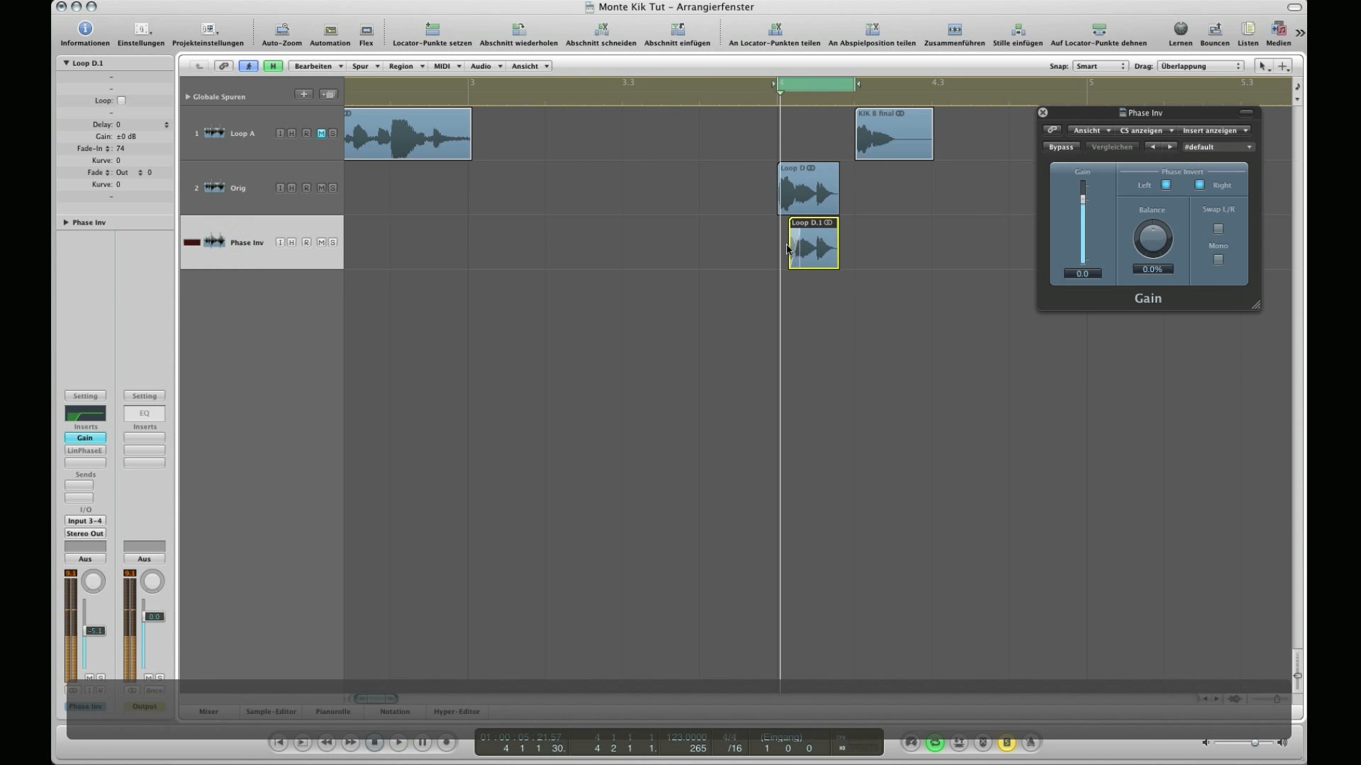
# Step: Turn off Solo and play the bar 4 regions of the Orig and Phase Inv tracks together
pyautogui.hotkey('ctrl', 'Right')
pyautogui.hotkey('ctrl', 'Right')
pyautogui.hotkey('ctrl', 'Right')
pyautogui.hotkey('ctrl', 'Right')
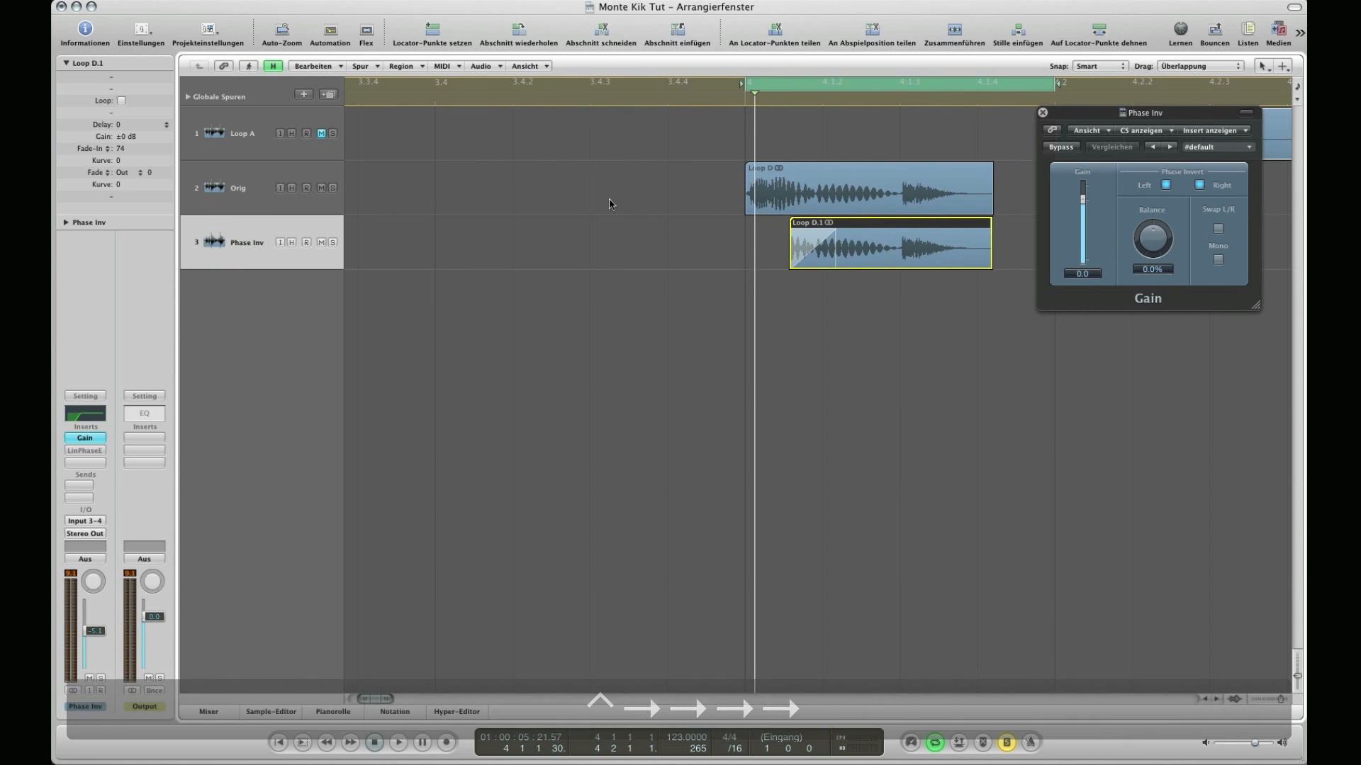
pyautogui.press('s')
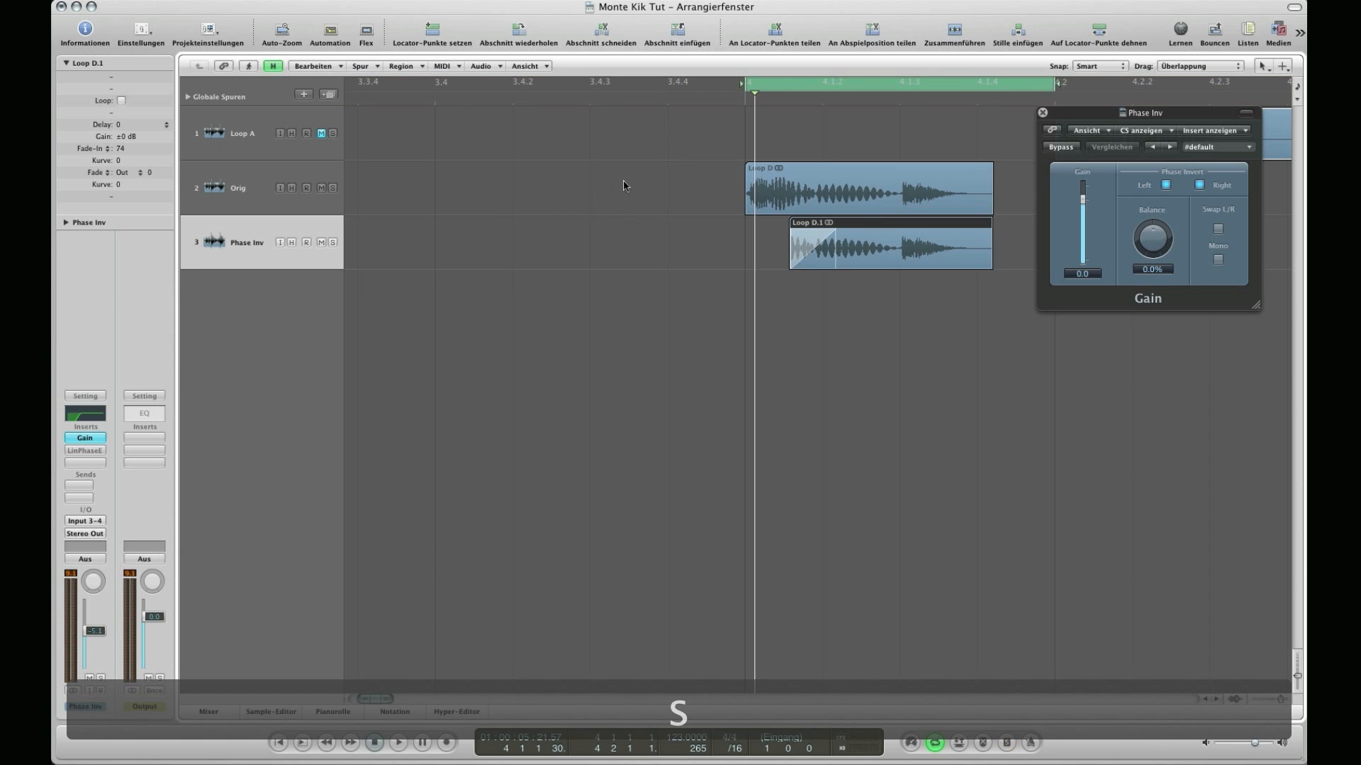
pyautogui.press('space')
pyautogui.press('space')
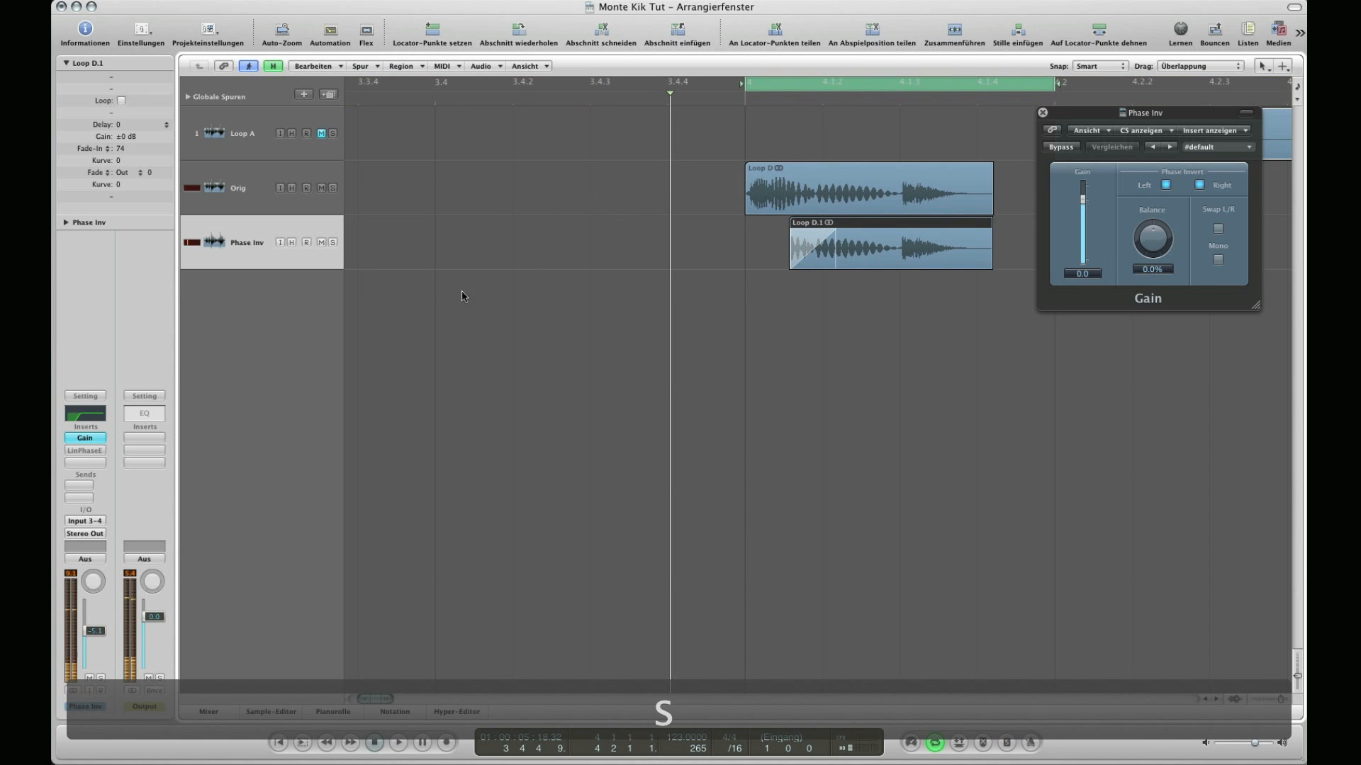
pyautogui.click(730, 202)
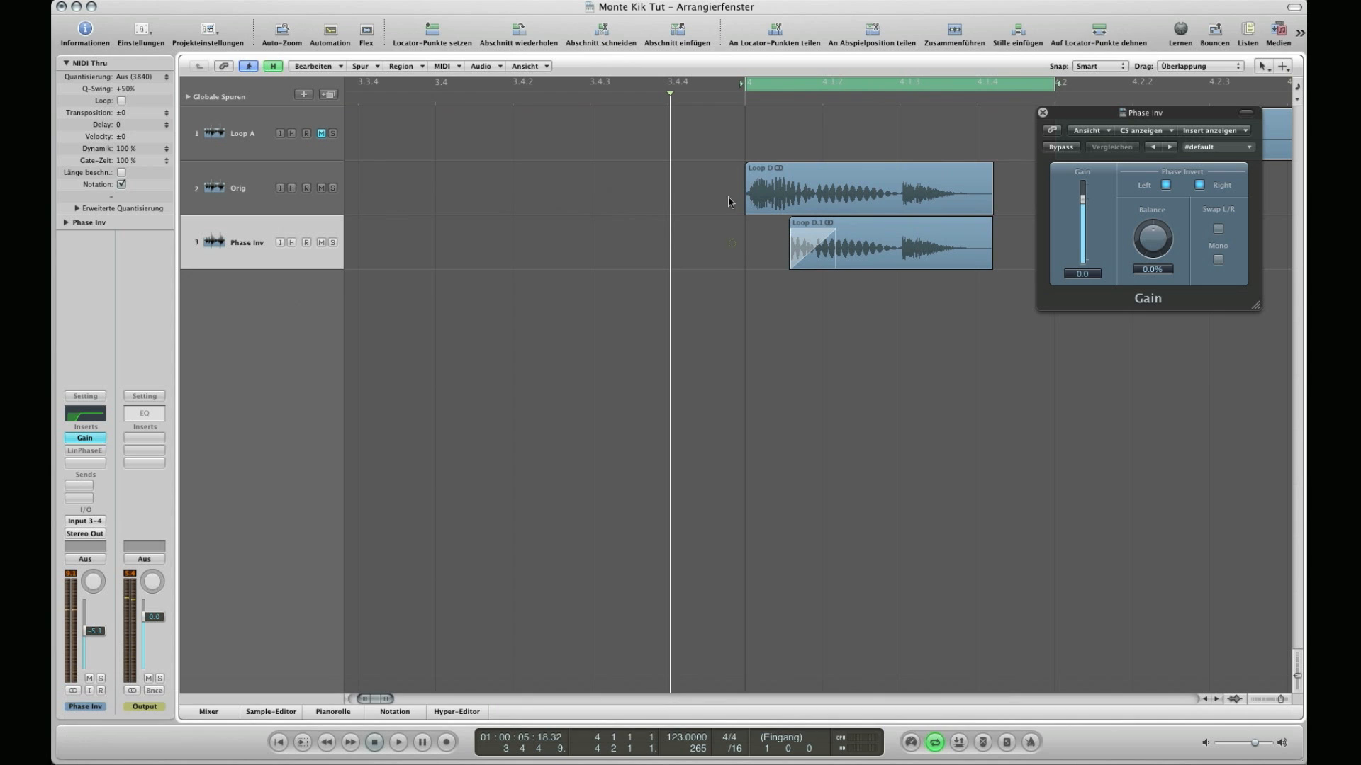
# Step: Replace the Phase Inv track's faded region at bar 4 with a copy of the Orig track's Loop D region
pyautogui.click(242, 206)
pyautogui.click(233, 233)
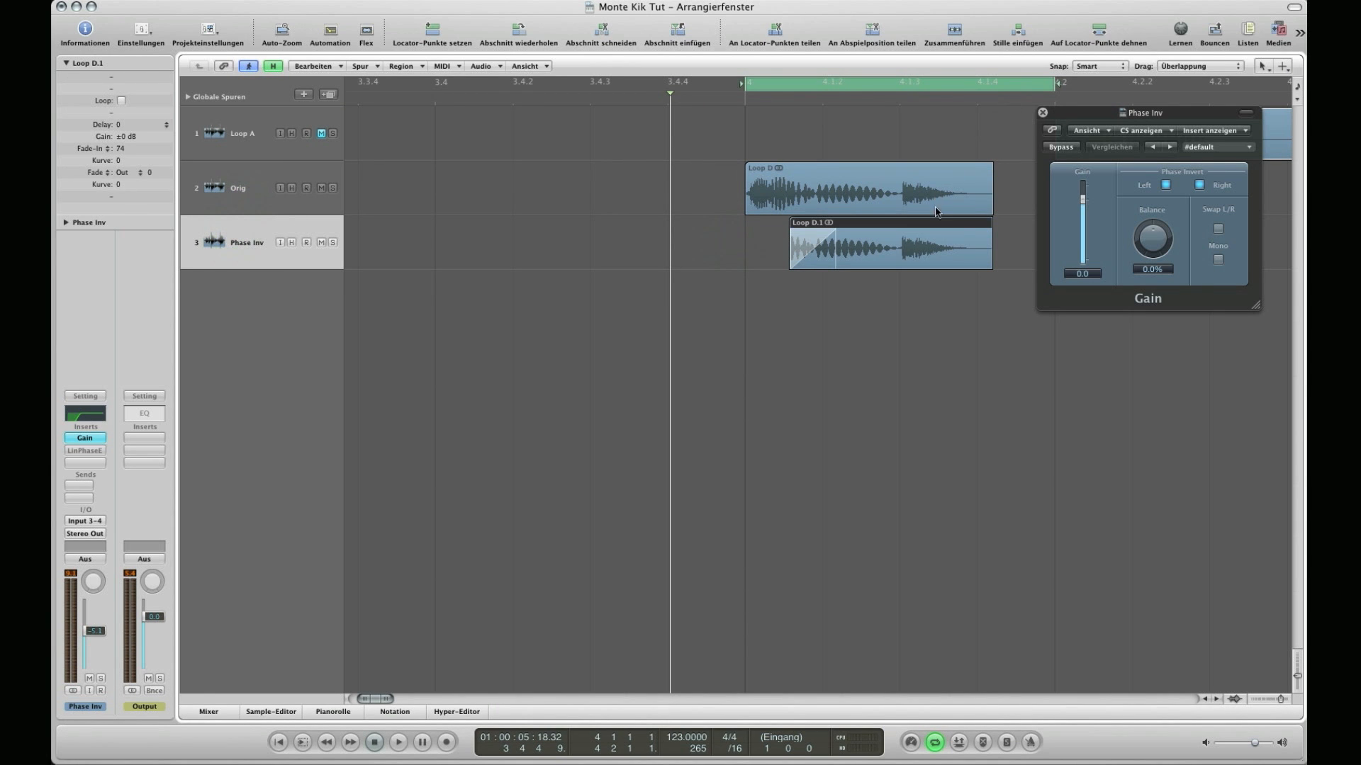
pyautogui.click(750, 248)
pyautogui.click(865, 251)
pyautogui.press('Delete')
pyautogui.moveTo(821, 202); pyautogui.dragTo(813, 267)
# Step: Trim the start of the copied Phase Inv region to just after 4.1.2 while playing both tracks
pyautogui.press('space')
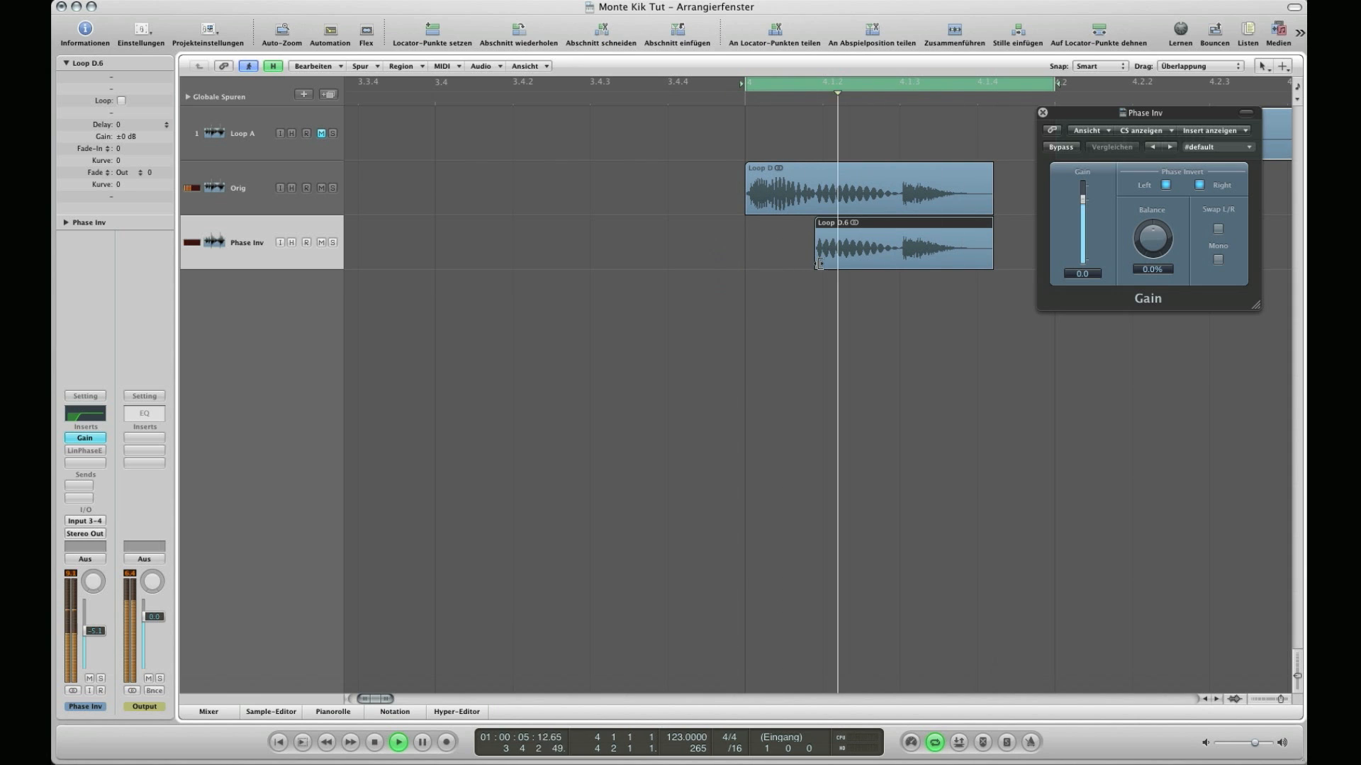
pyautogui.moveTo(816, 265); pyautogui.dragTo(869, 263)
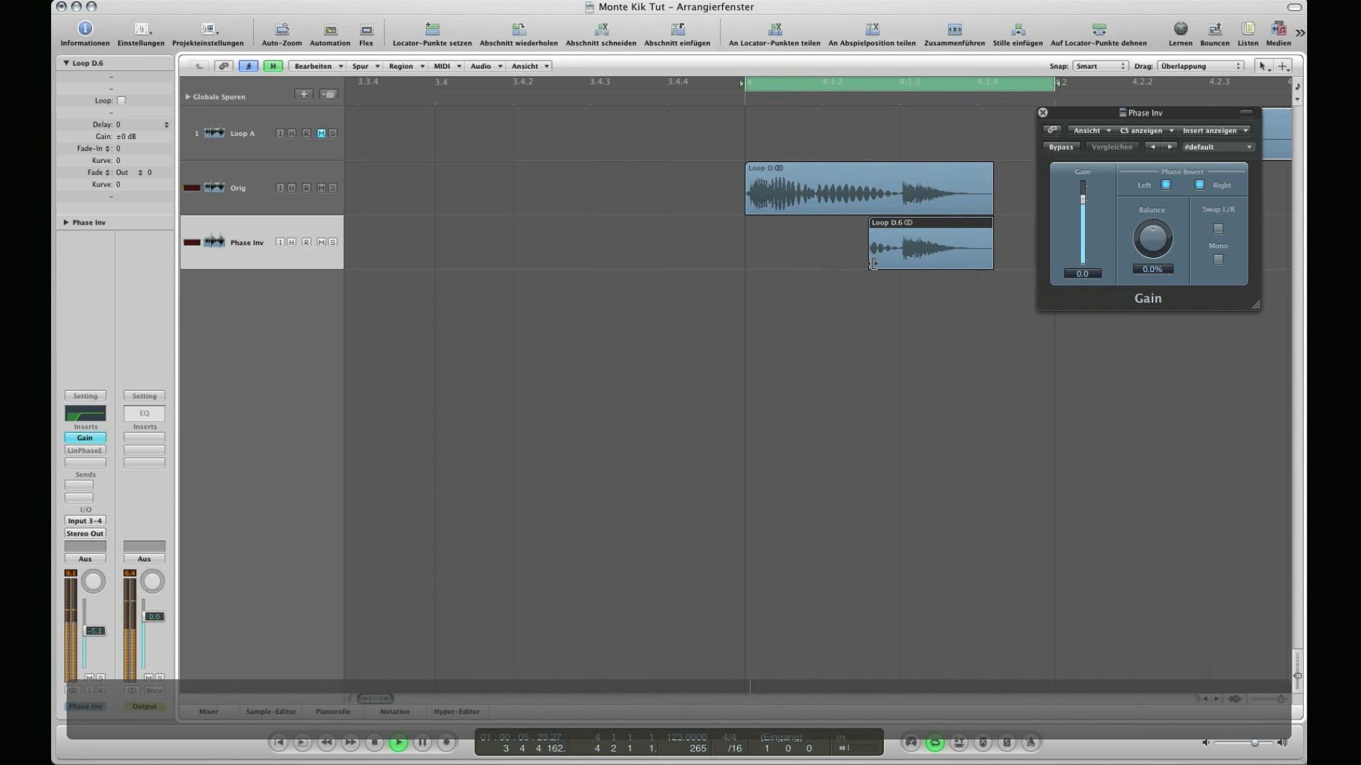
pyautogui.moveTo(873, 264); pyautogui.dragTo(844, 264)
pyautogui.press('space')
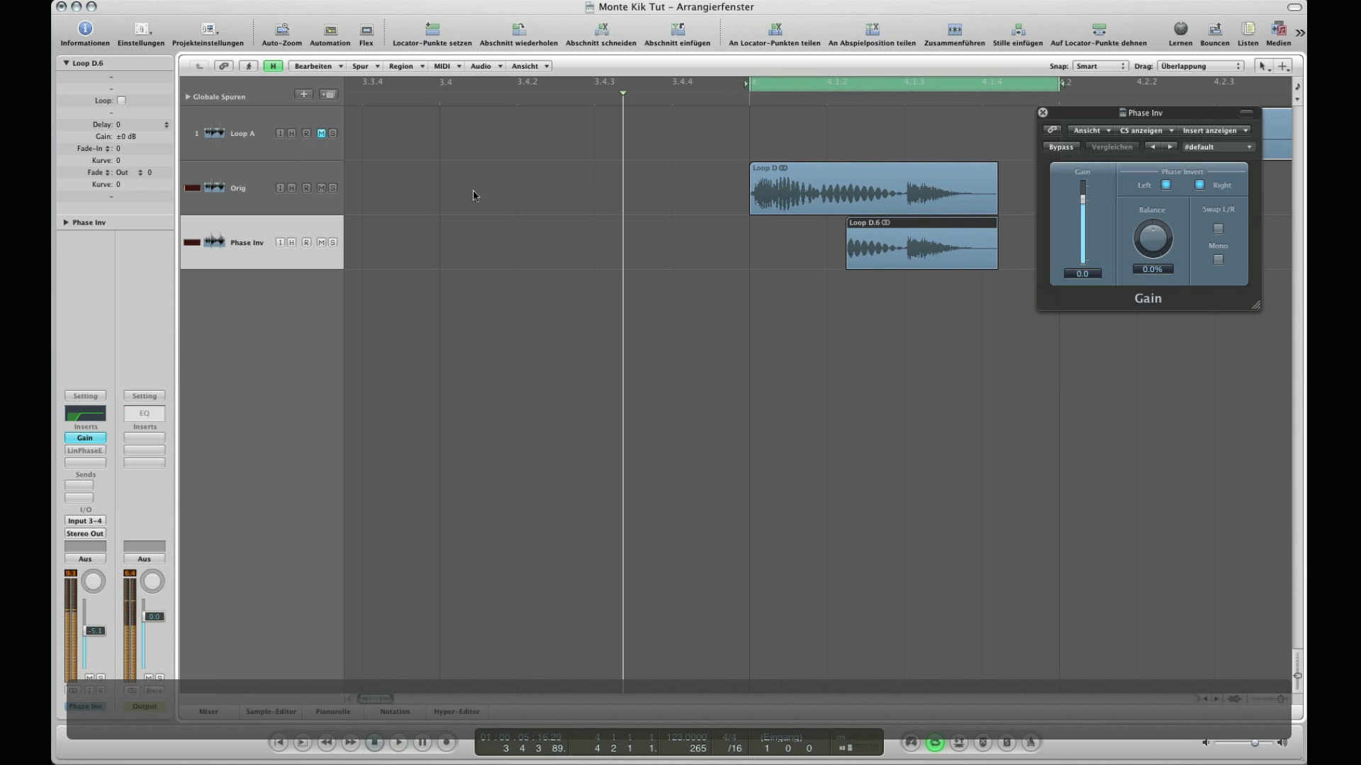
# Step: Set the trimmed Phase Inv region's Fade-In to 20 and play both tracks
pyautogui.doubleClick(119, 149)
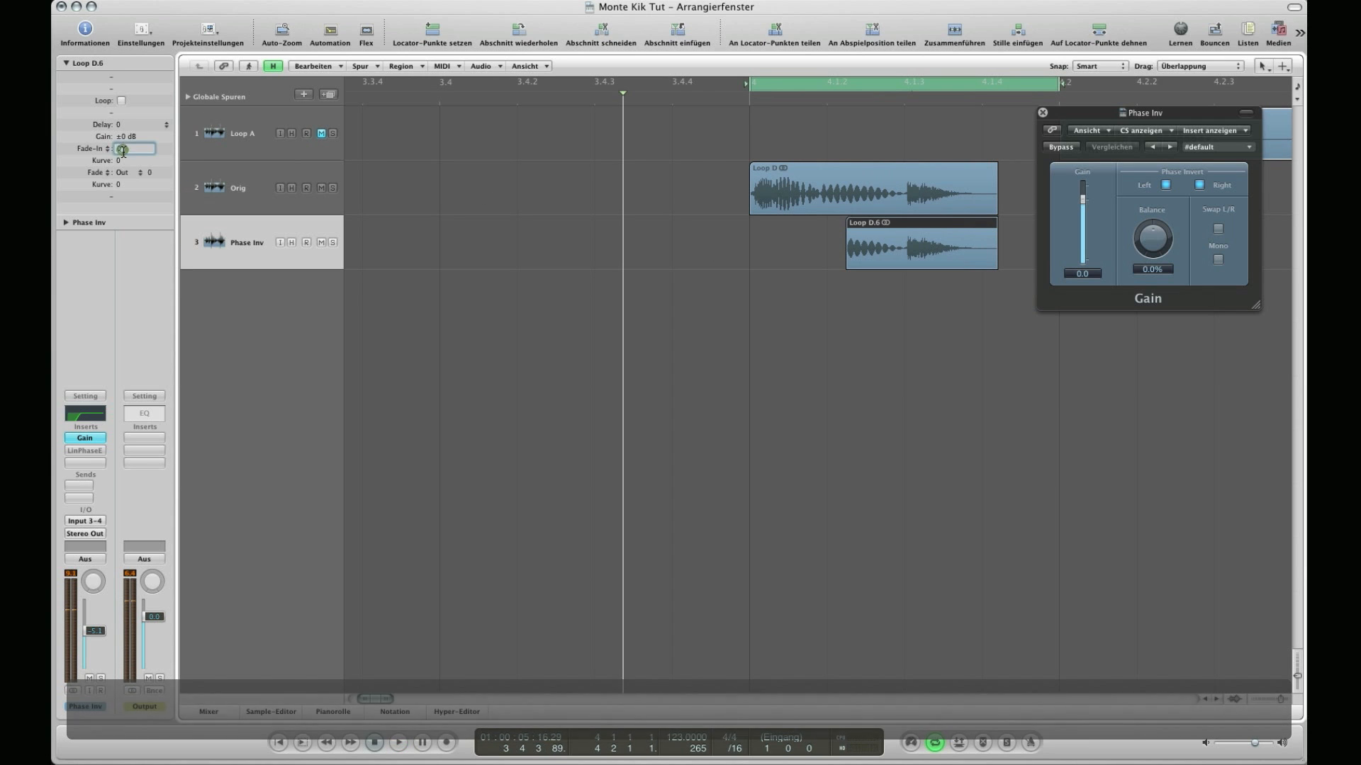
pyautogui.write('20')
pyautogui.press('Return')
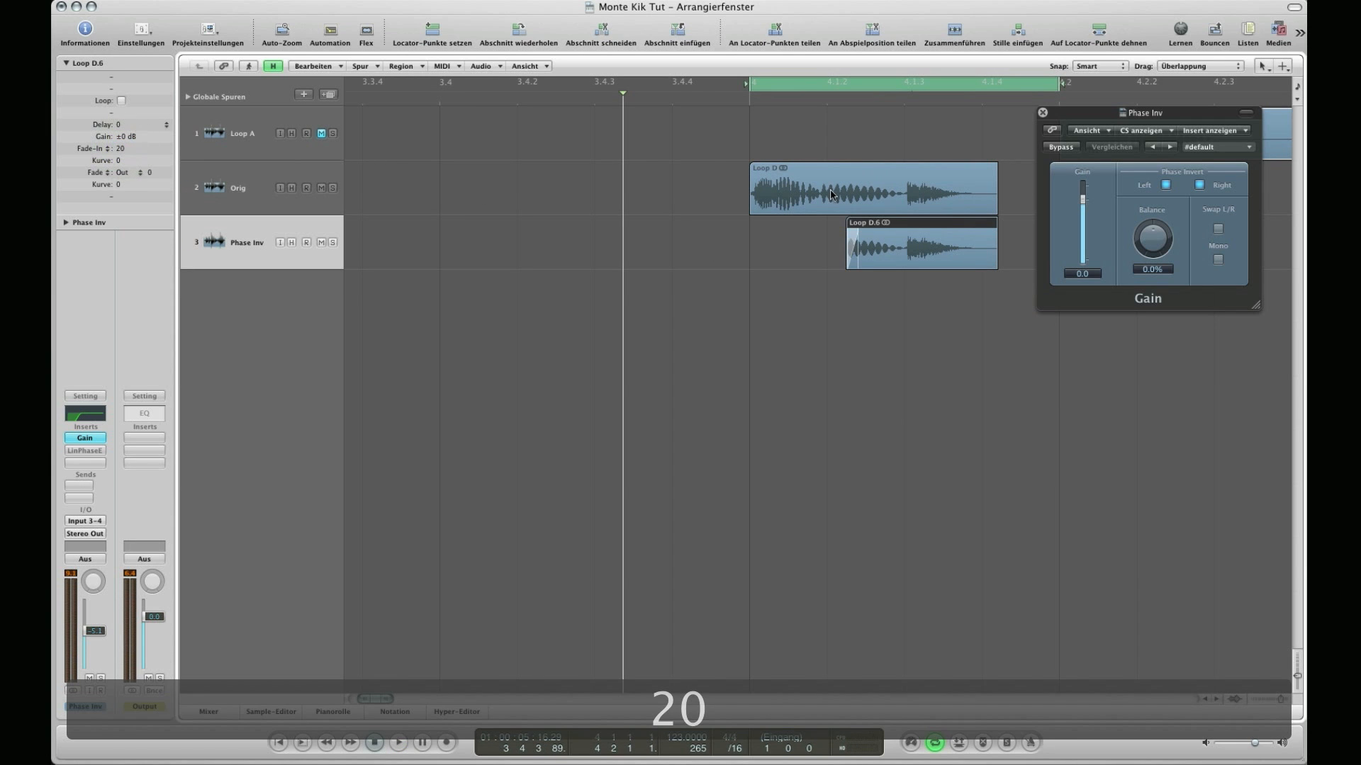
pyautogui.press('space')
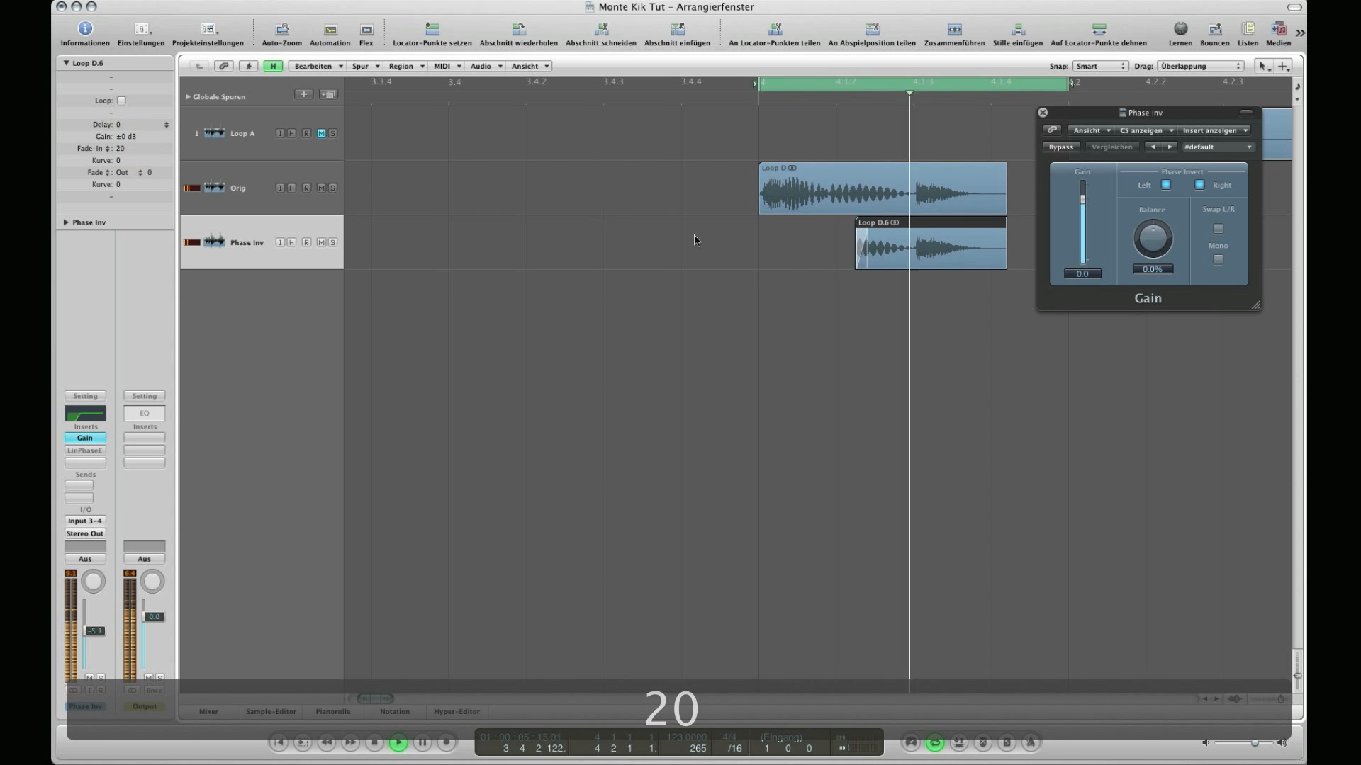
# Step: Extend the Phase Inv region's start back to about 4.1.2 during playback and set its Fade-In to 41
pyautogui.moveTo(120, 149); pyautogui.dragTo(129, 104)
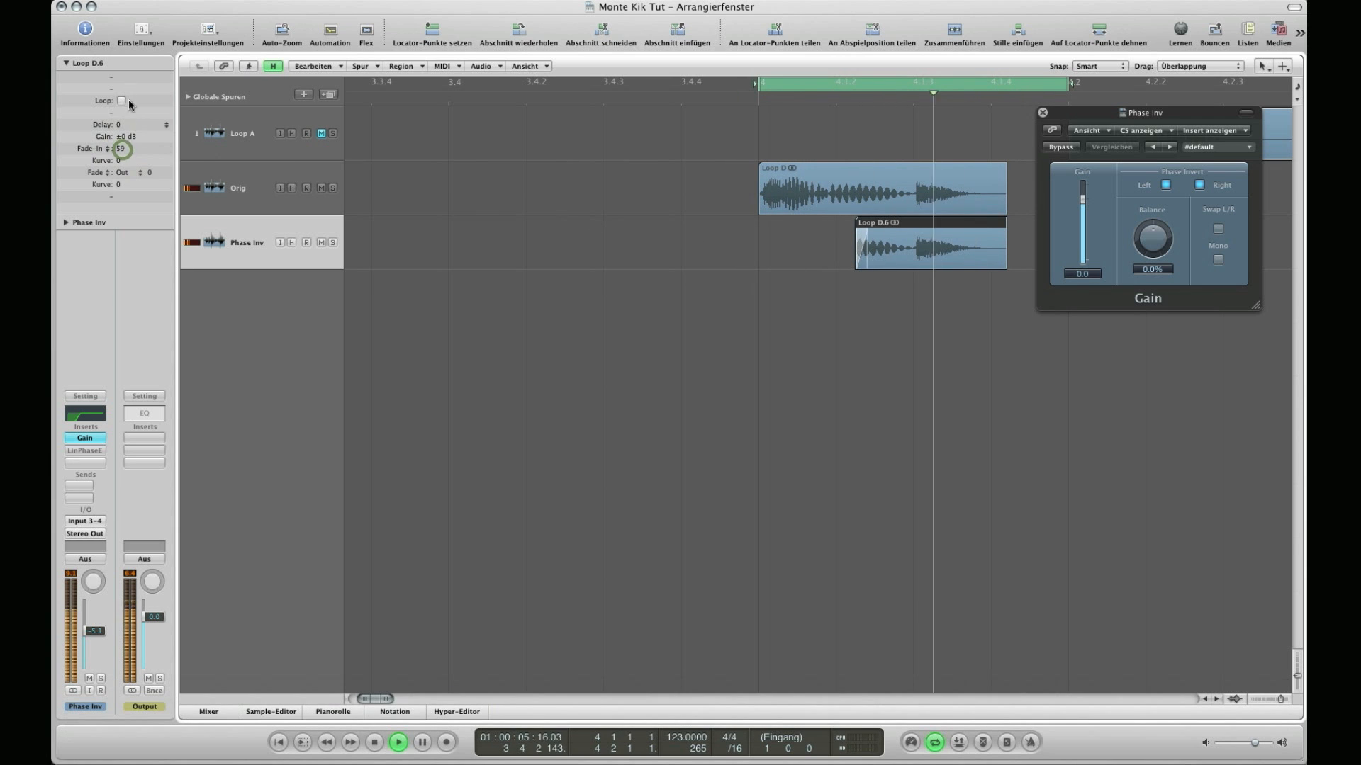
pyautogui.moveTo(856, 260); pyautogui.dragTo(832, 264)
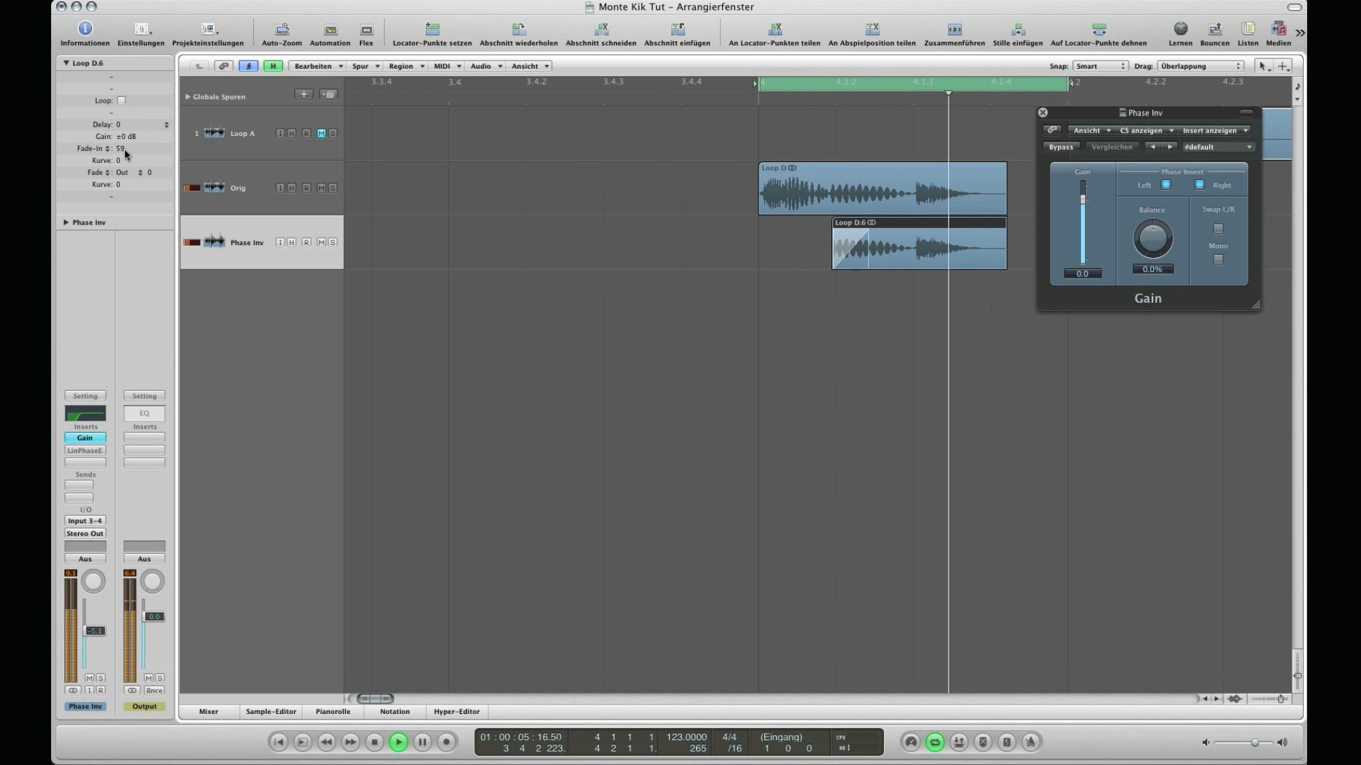
pyautogui.moveTo(125, 154); pyautogui.dragTo(122, 150)
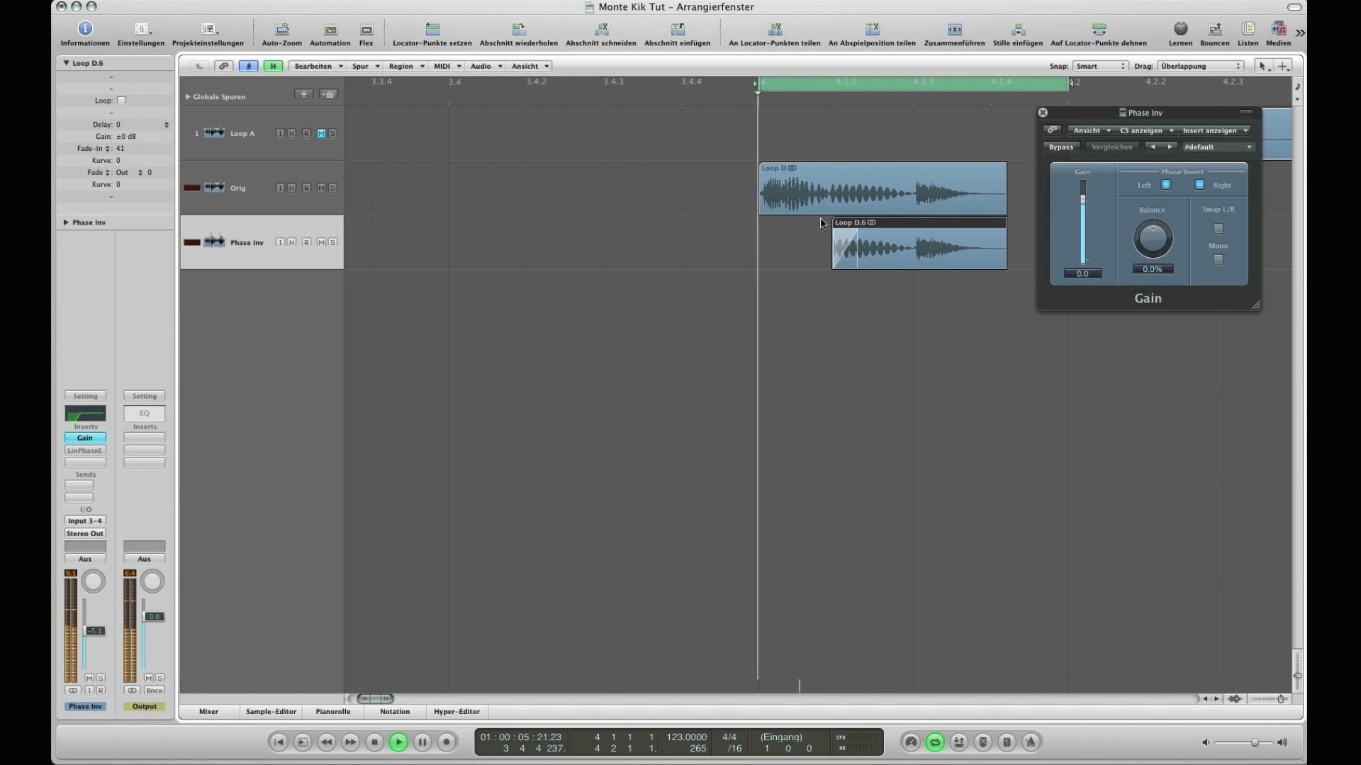
pyautogui.press('space')
# Step: Show the Mixer, deselect the region, and play the bar 4 regions of the Orig and Phase Inv tracks
pyautogui.press('x')
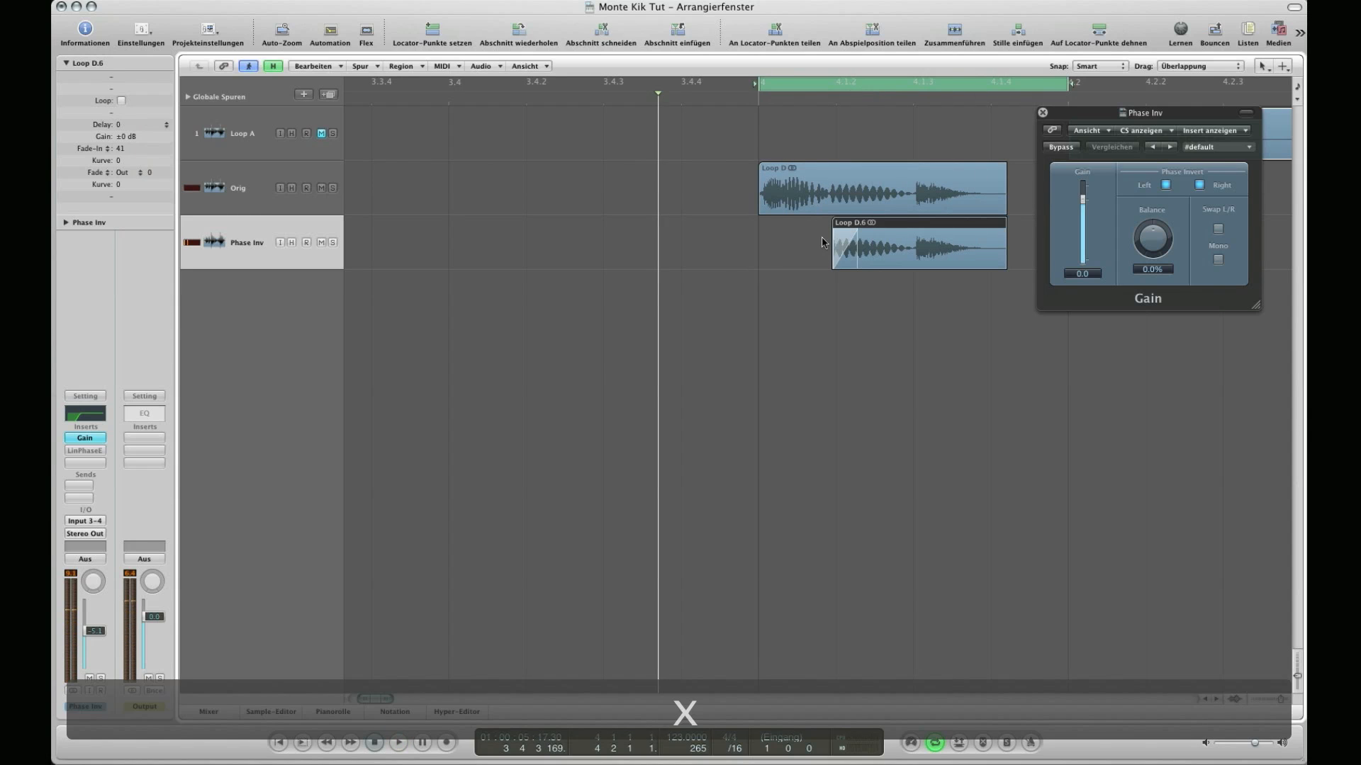
pyautogui.click(694, 176)
pyautogui.press('space')
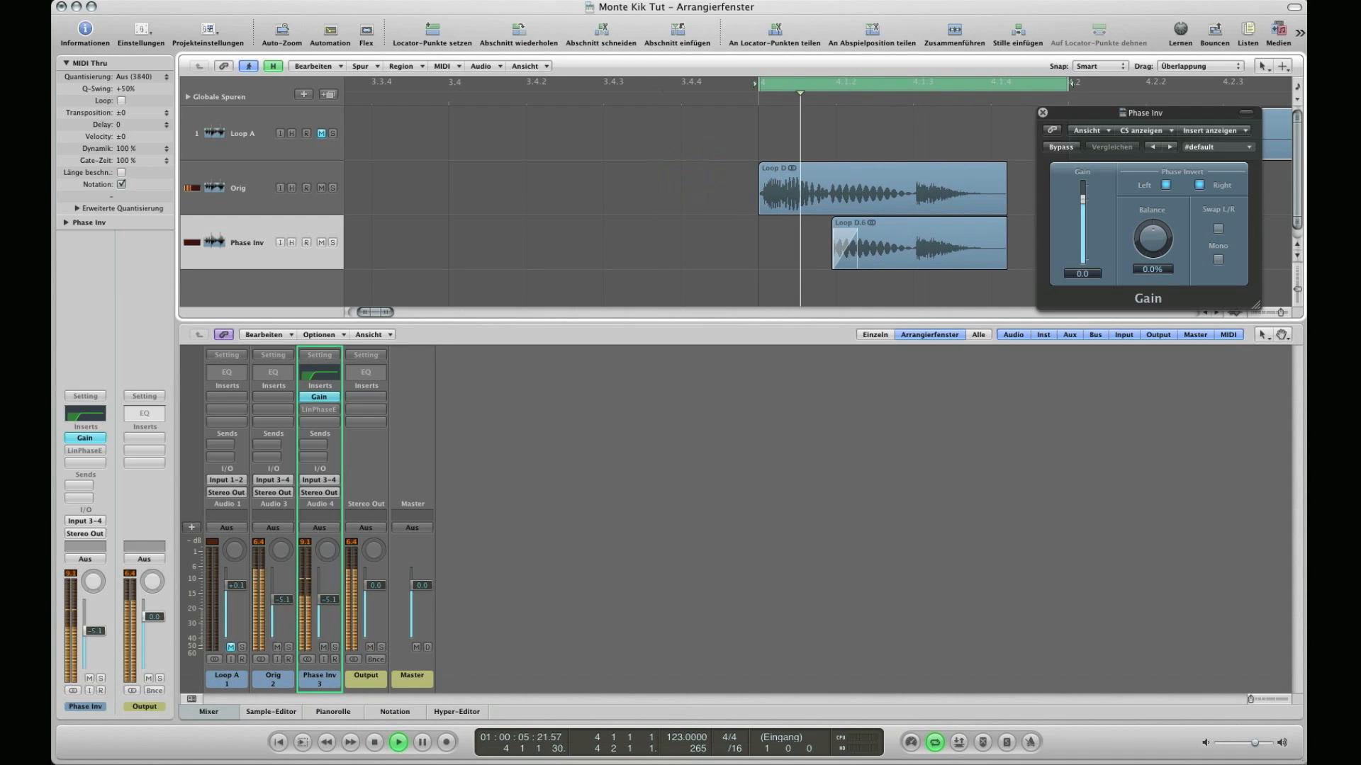
# Step: Mute and unmute the Phase Inv track during playback to compare the spectrum in the RME DIGICheck Totalyser
pyautogui.press('space')
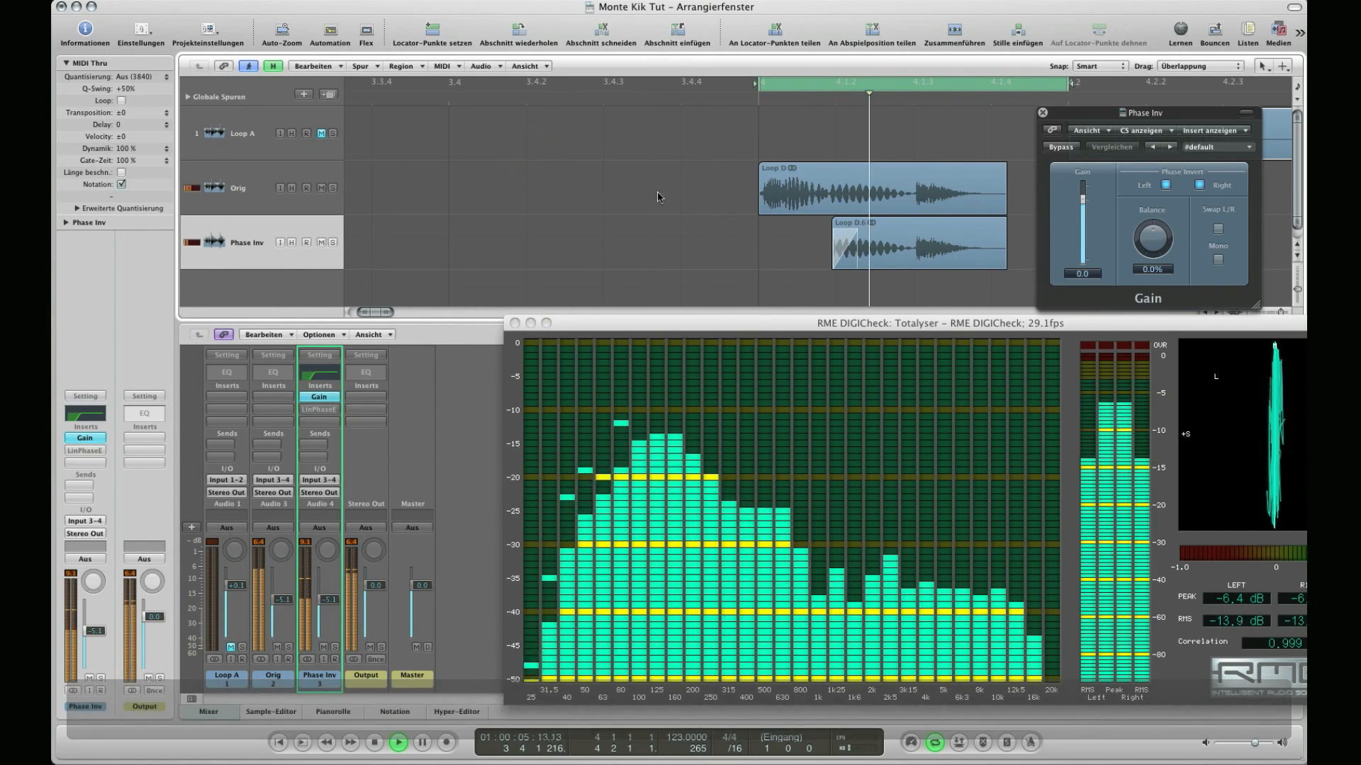
pyautogui.click(321, 242)
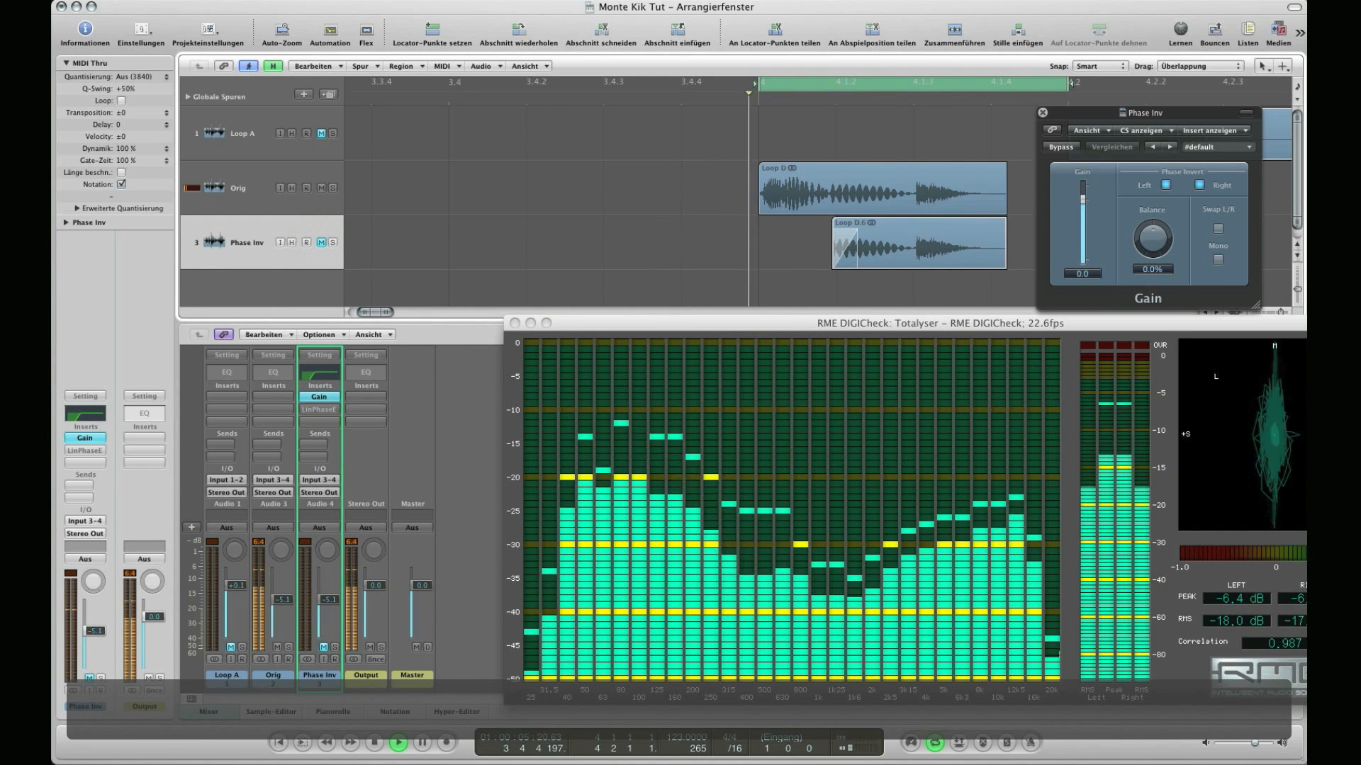
pyautogui.click(321, 242)
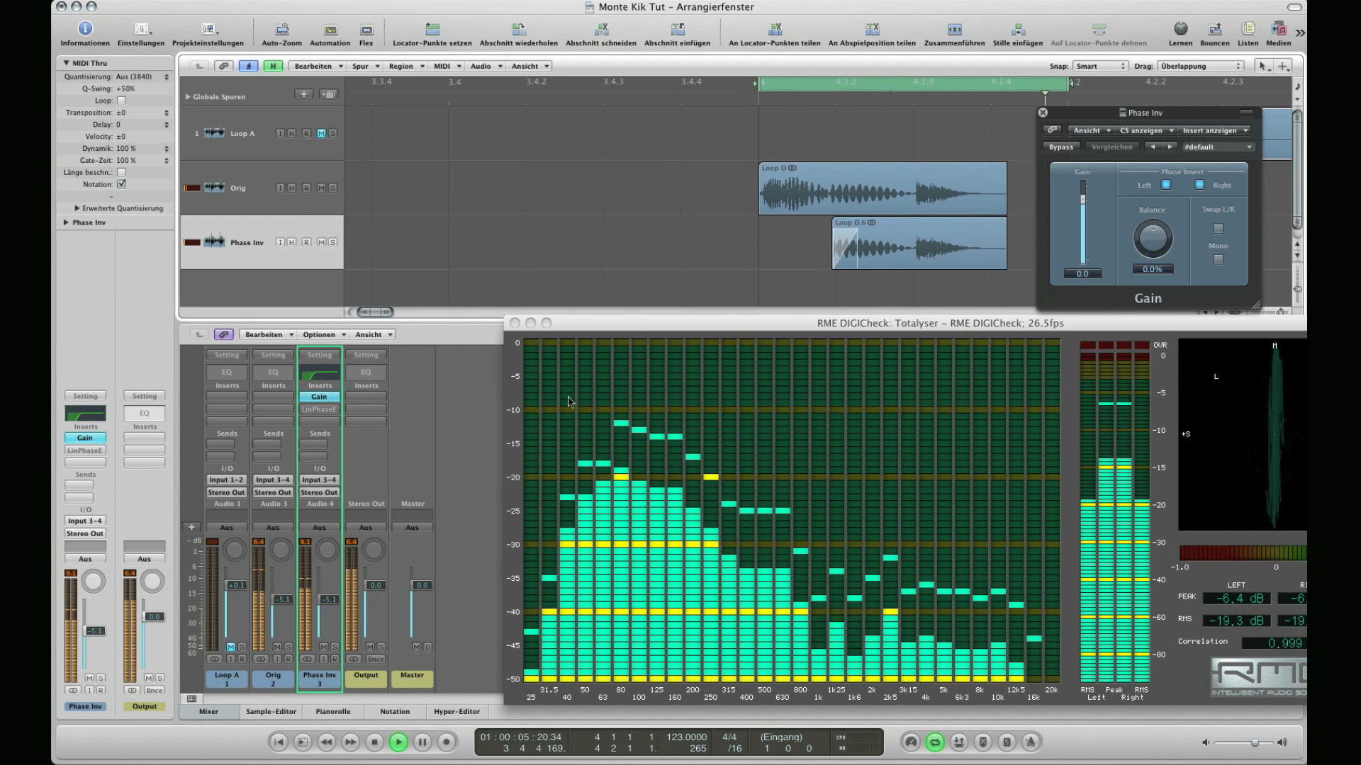
# Step: Mute and unmute the Phase Inv track during playback, stop, and clear the Totalyser window from the Mixer
pyautogui.click(321, 242)
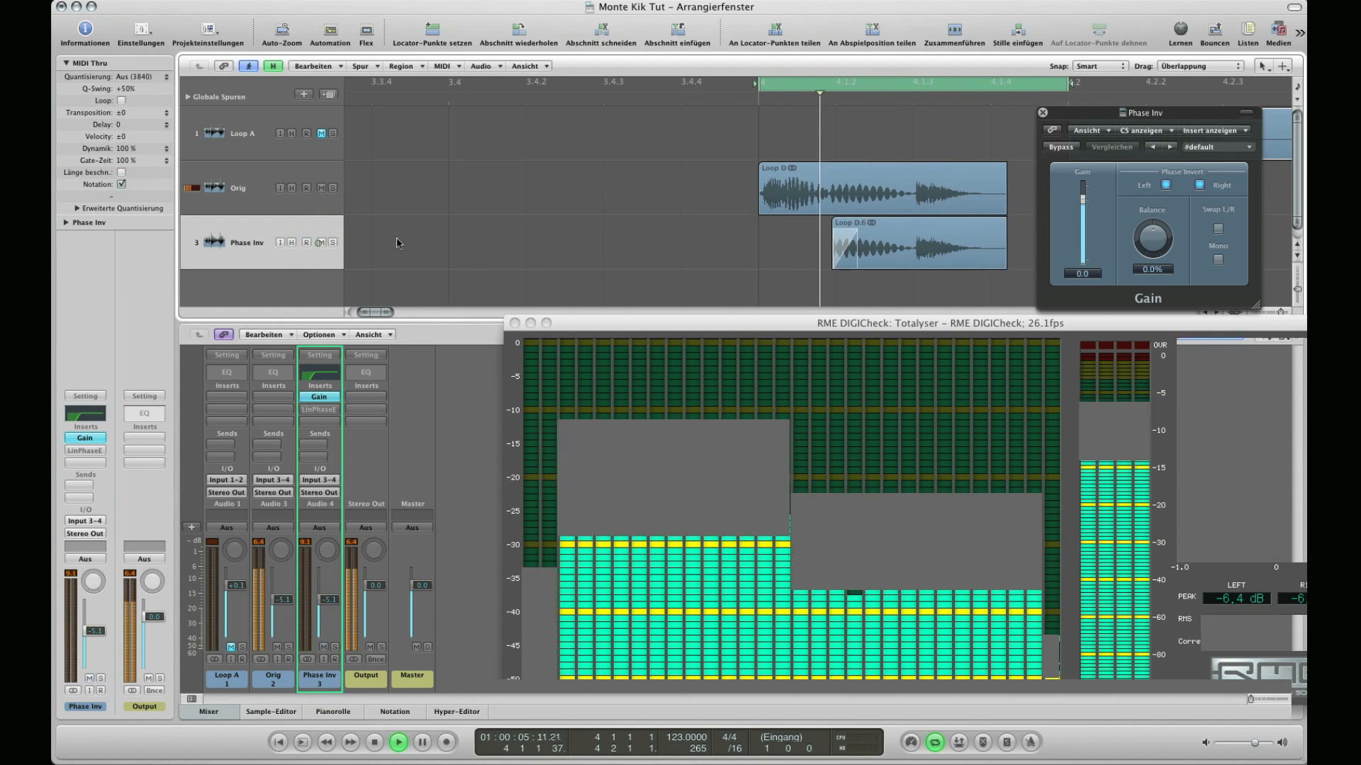
pyautogui.click(321, 243)
pyautogui.click(590, 216)
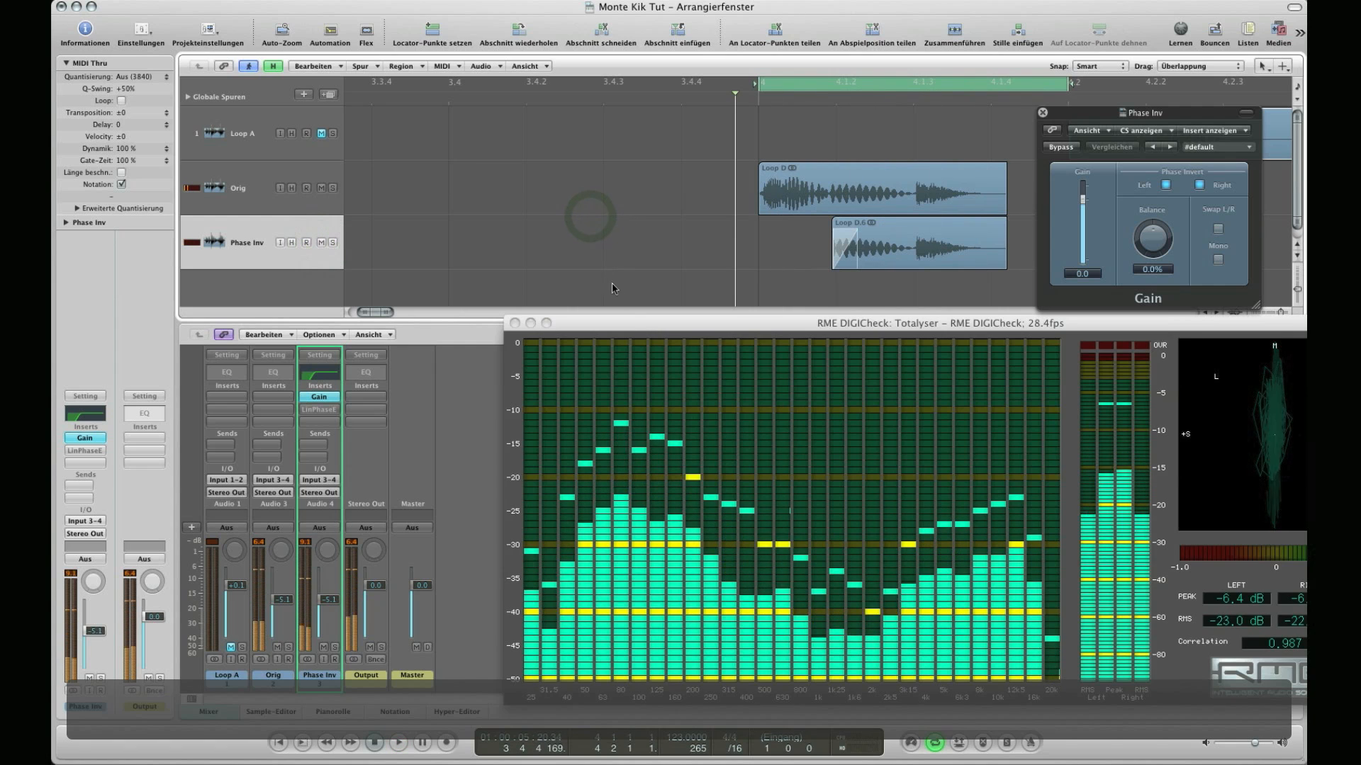
pyautogui.doubleClick(646, 324)
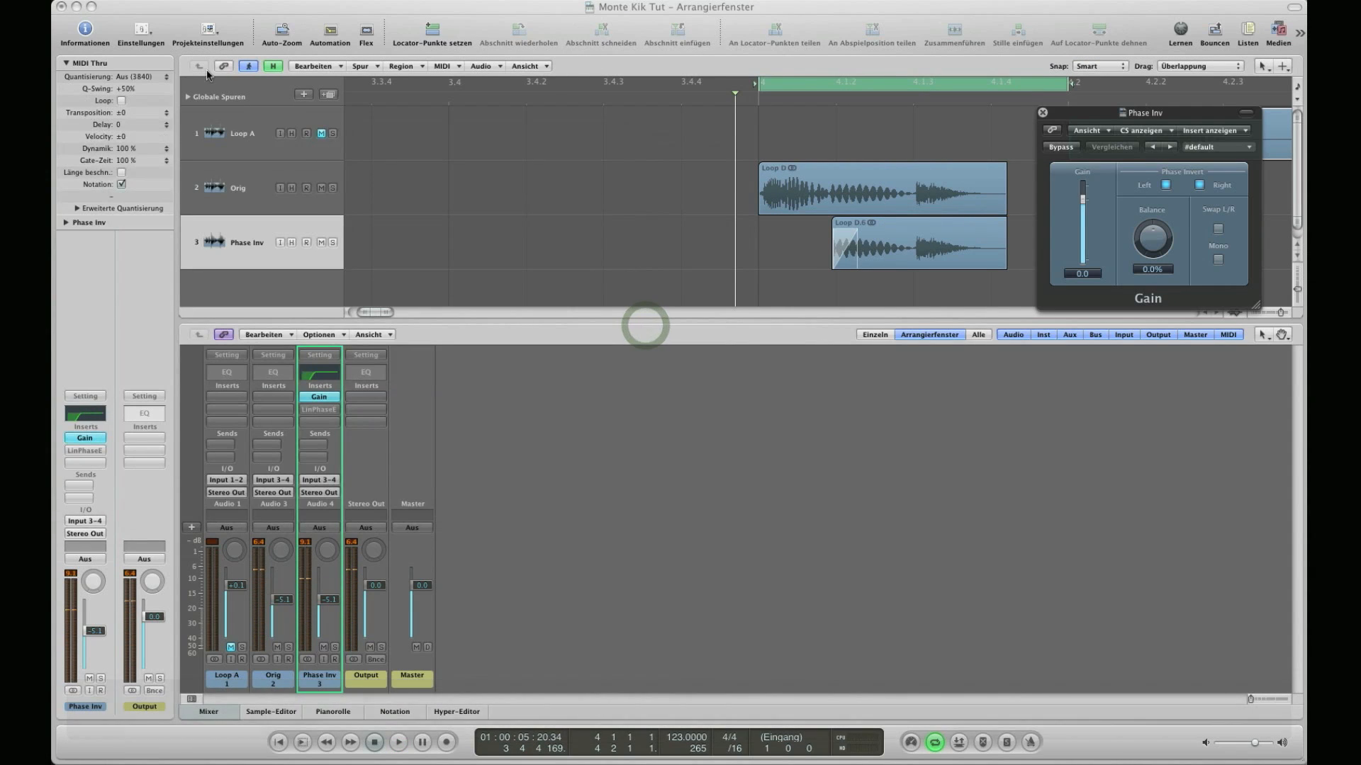
# Step: Select the Phase Inv track, open its Linear Phase EQ, turn off the bypass, and place the EQ window over the empty Mixer area
pyautogui.click(571, 185)
pyautogui.click(230, 247)
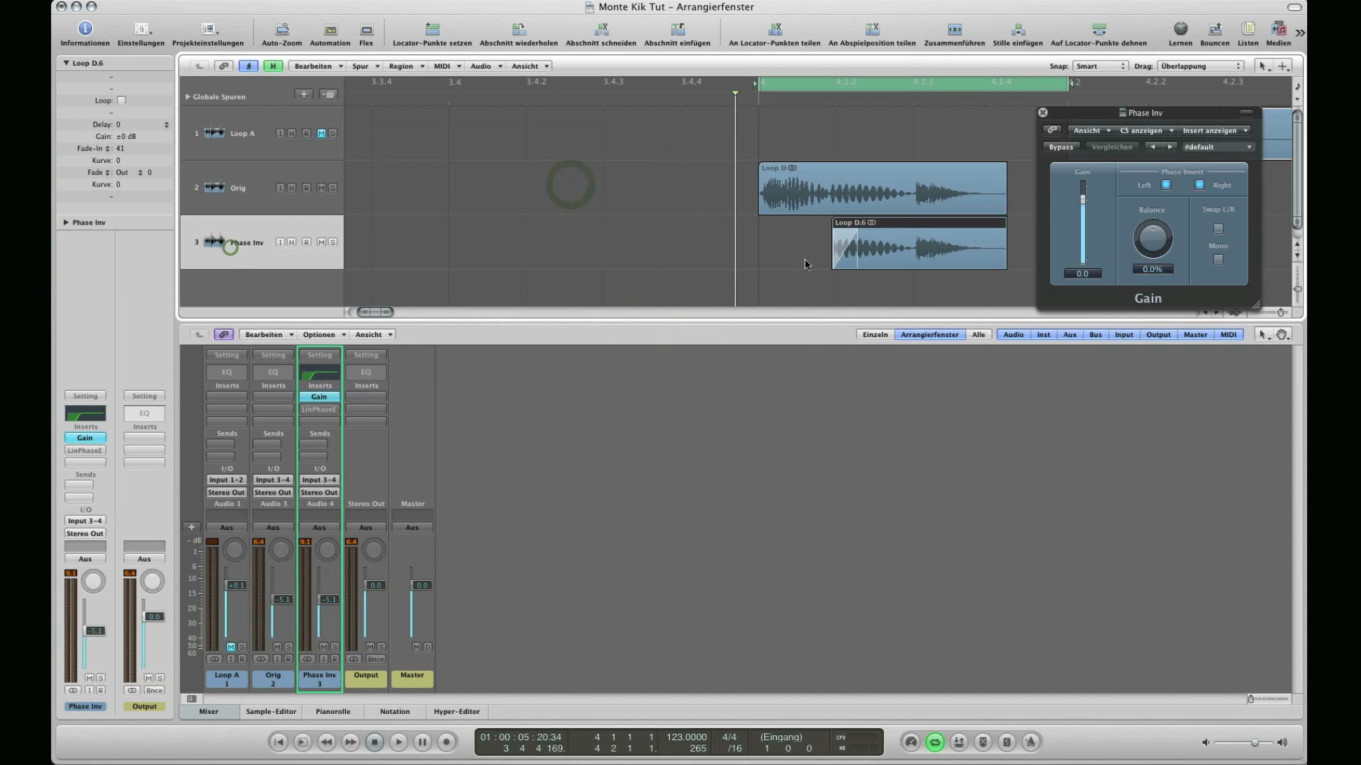
pyautogui.click(318, 414)
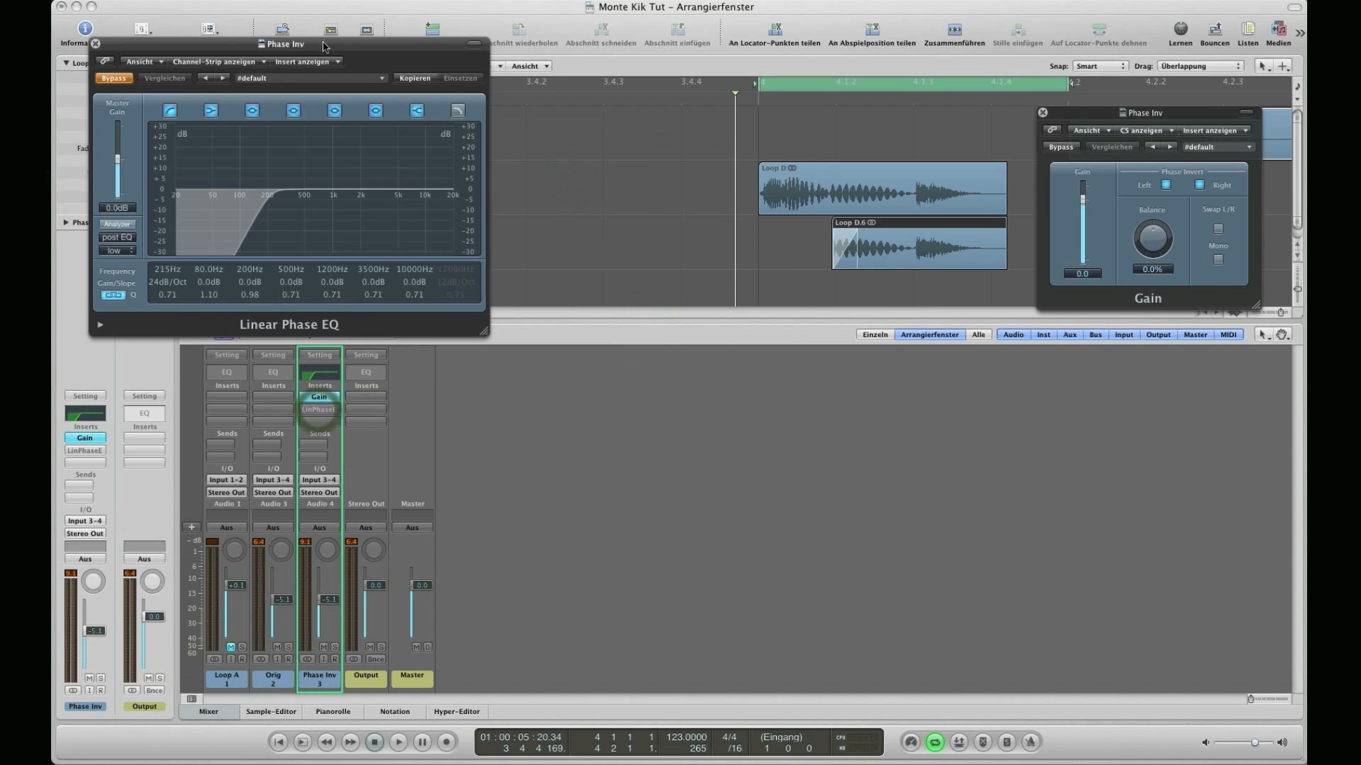
pyautogui.moveTo(323, 47); pyautogui.dragTo(786, 204)
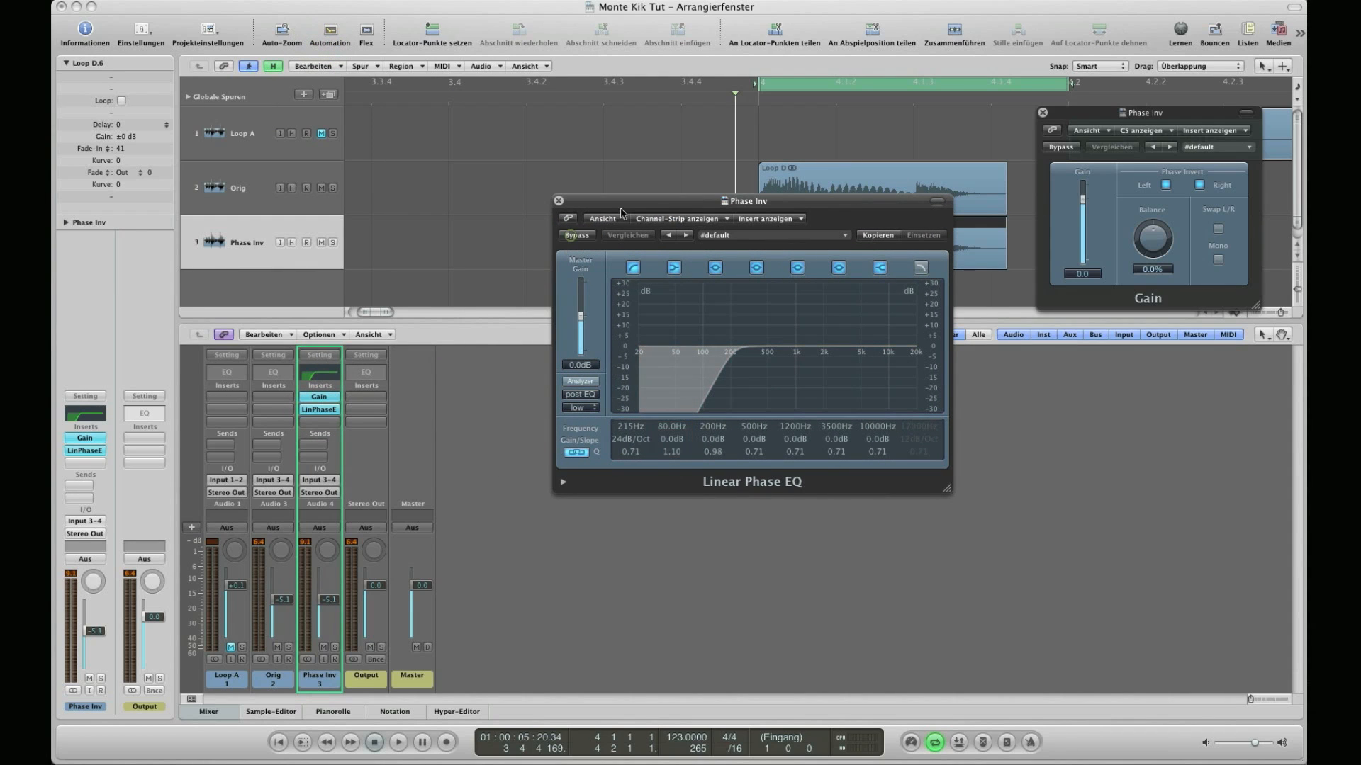
pyautogui.moveTo(620, 202); pyautogui.dragTo(694, 349)
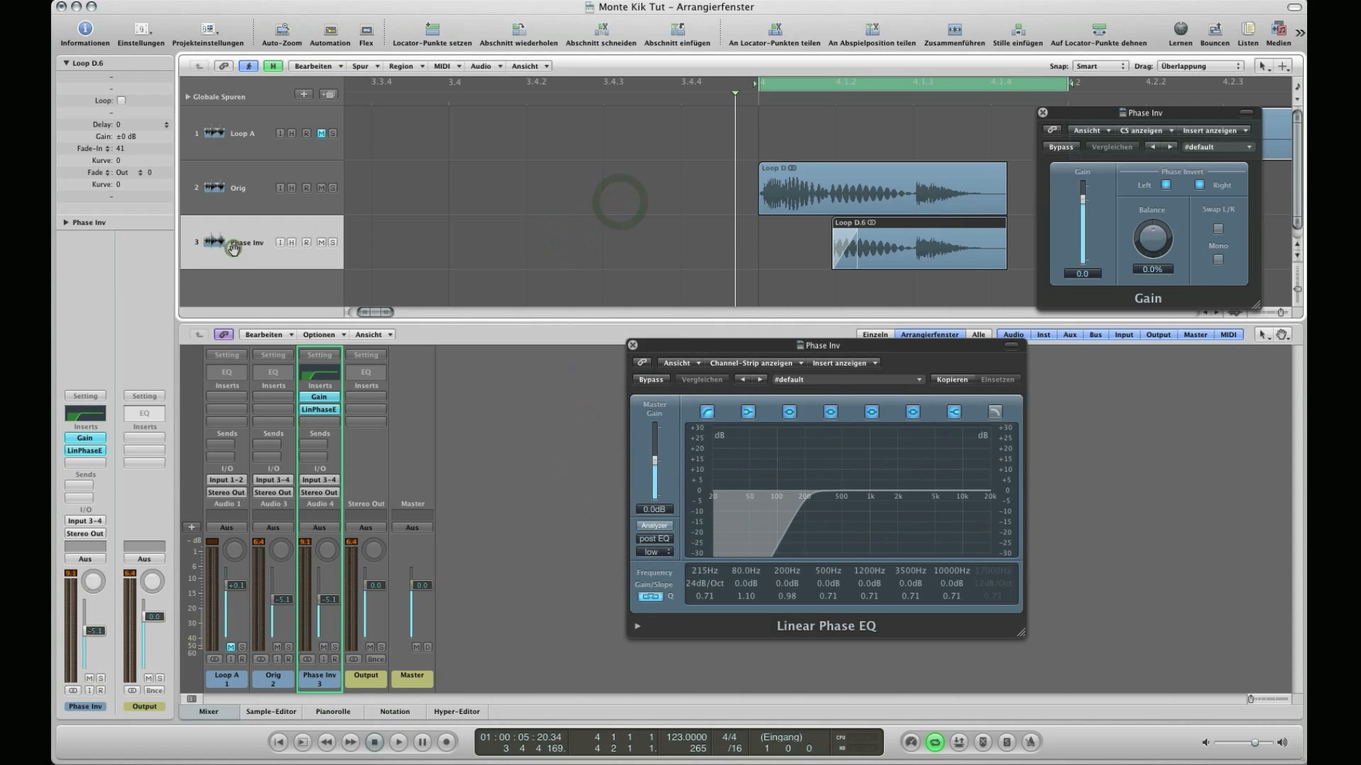
# Step: Solo the Phase Inv region, play it through the Linear Phase EQ, and move the EQ window higher
pyautogui.press('s')
pyautogui.press('space')
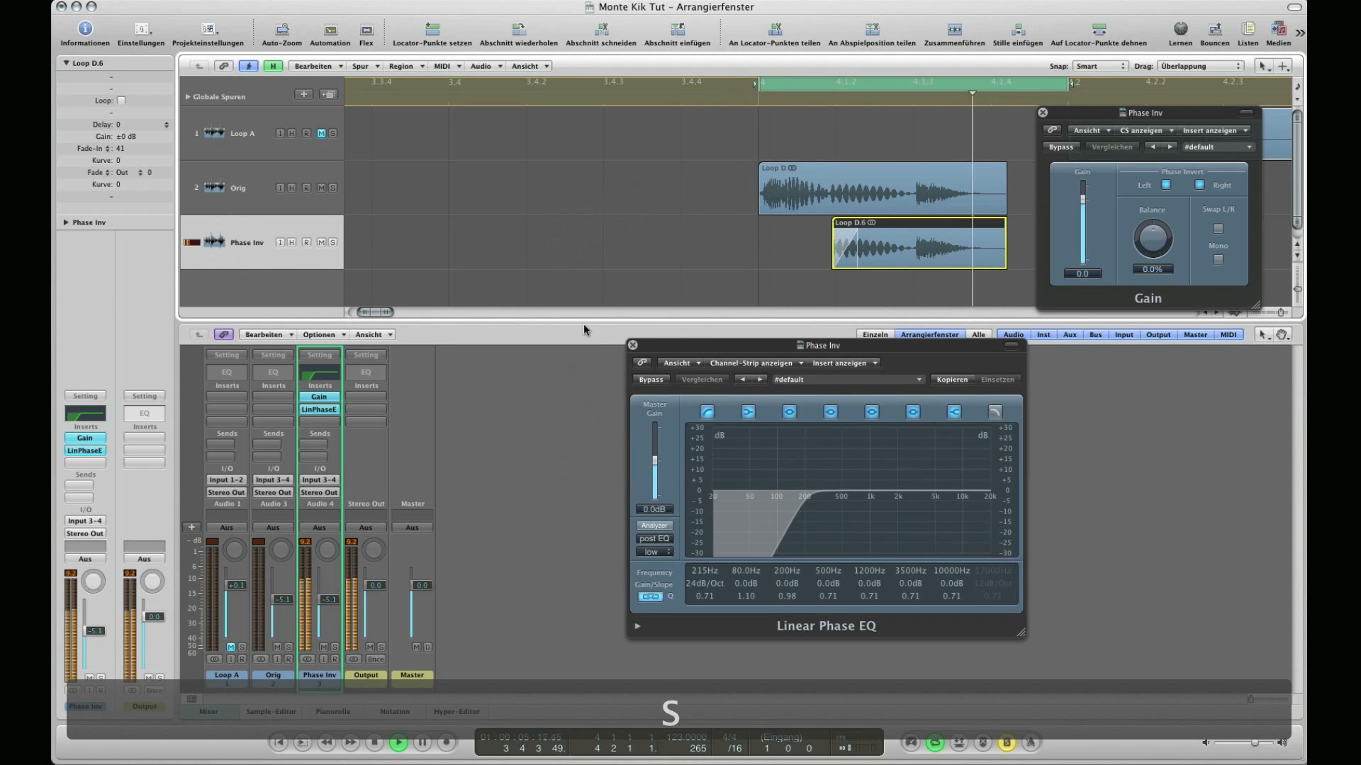
pyautogui.moveTo(708, 345); pyautogui.dragTo(673, 276)
# Step: Turn off every Linear Phase EQ band except the 215 Hz low cut while the soloed region plays
pyautogui.click(670, 343)
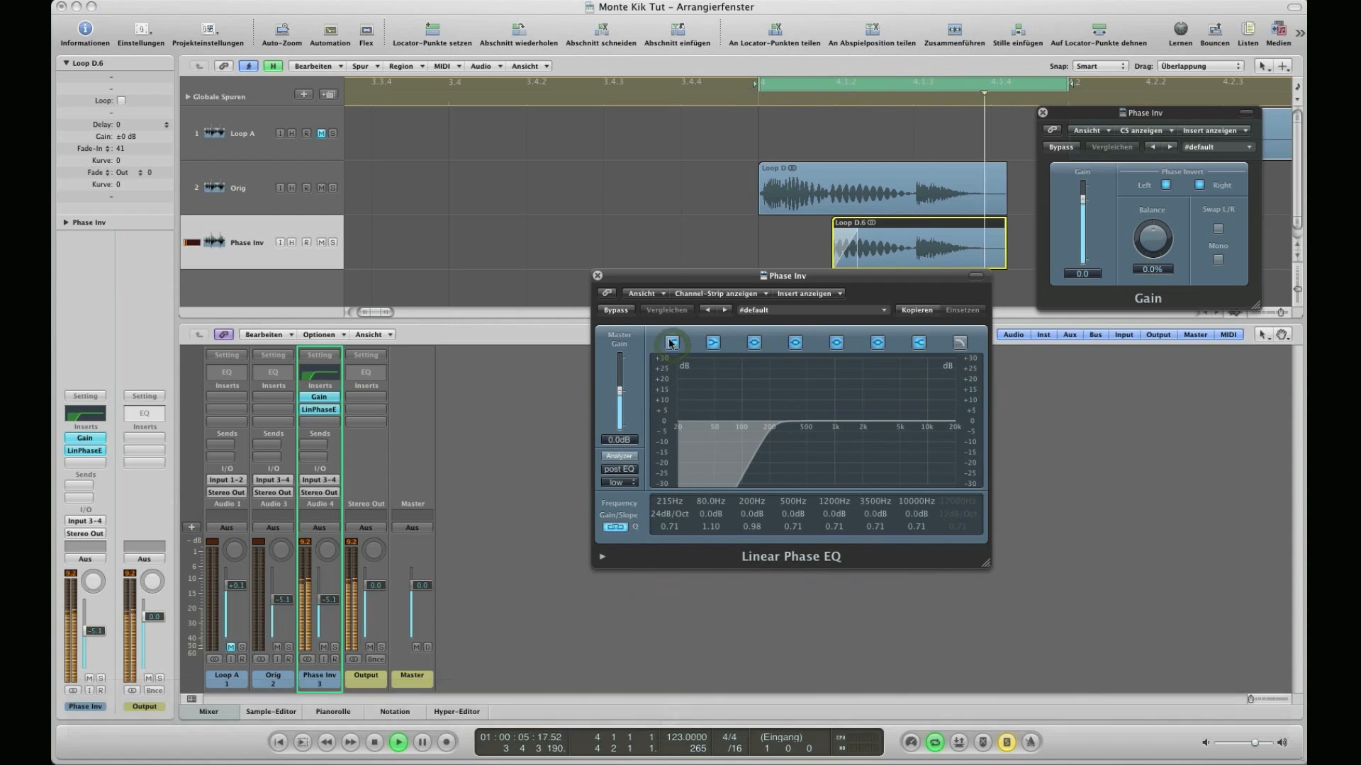
pyautogui.click(710, 344)
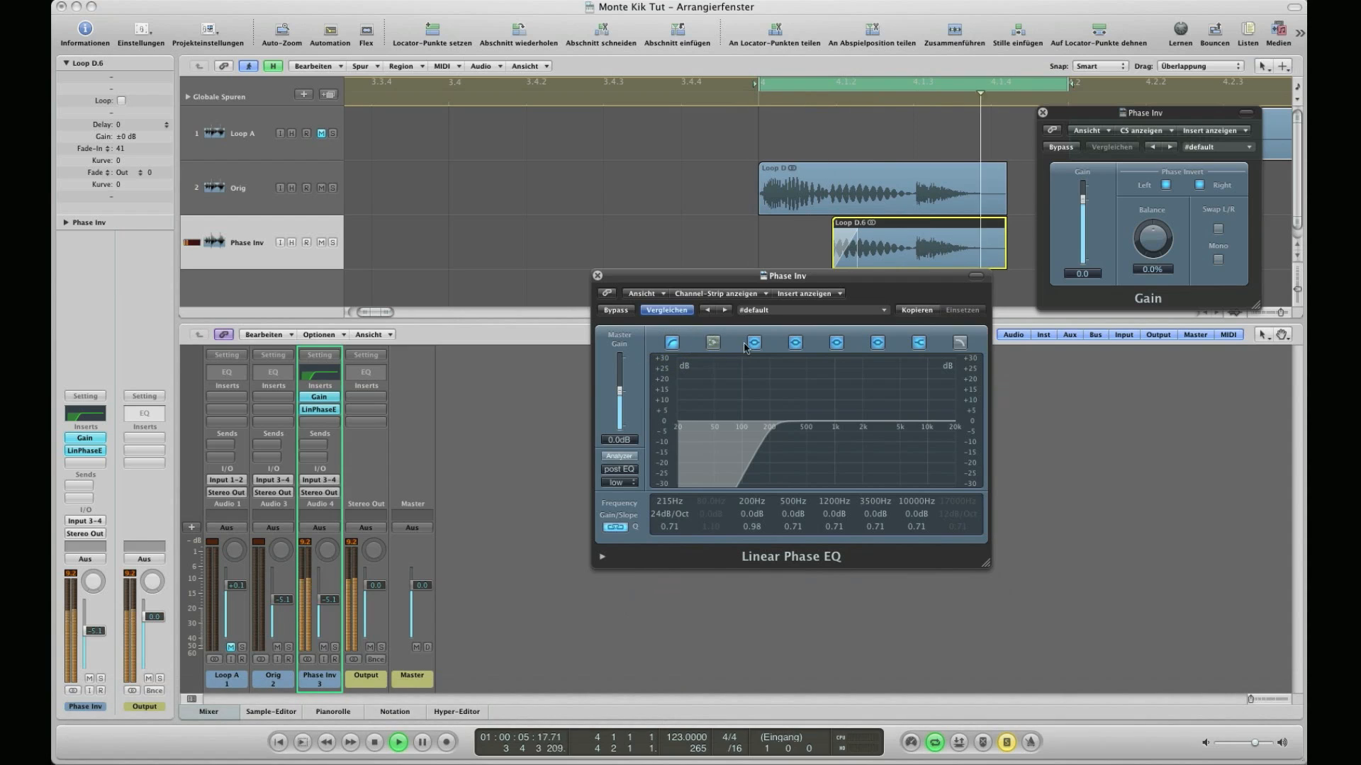
pyautogui.click(795, 343)
pyautogui.click(836, 343)
pyautogui.click(877, 343)
pyautogui.click(919, 343)
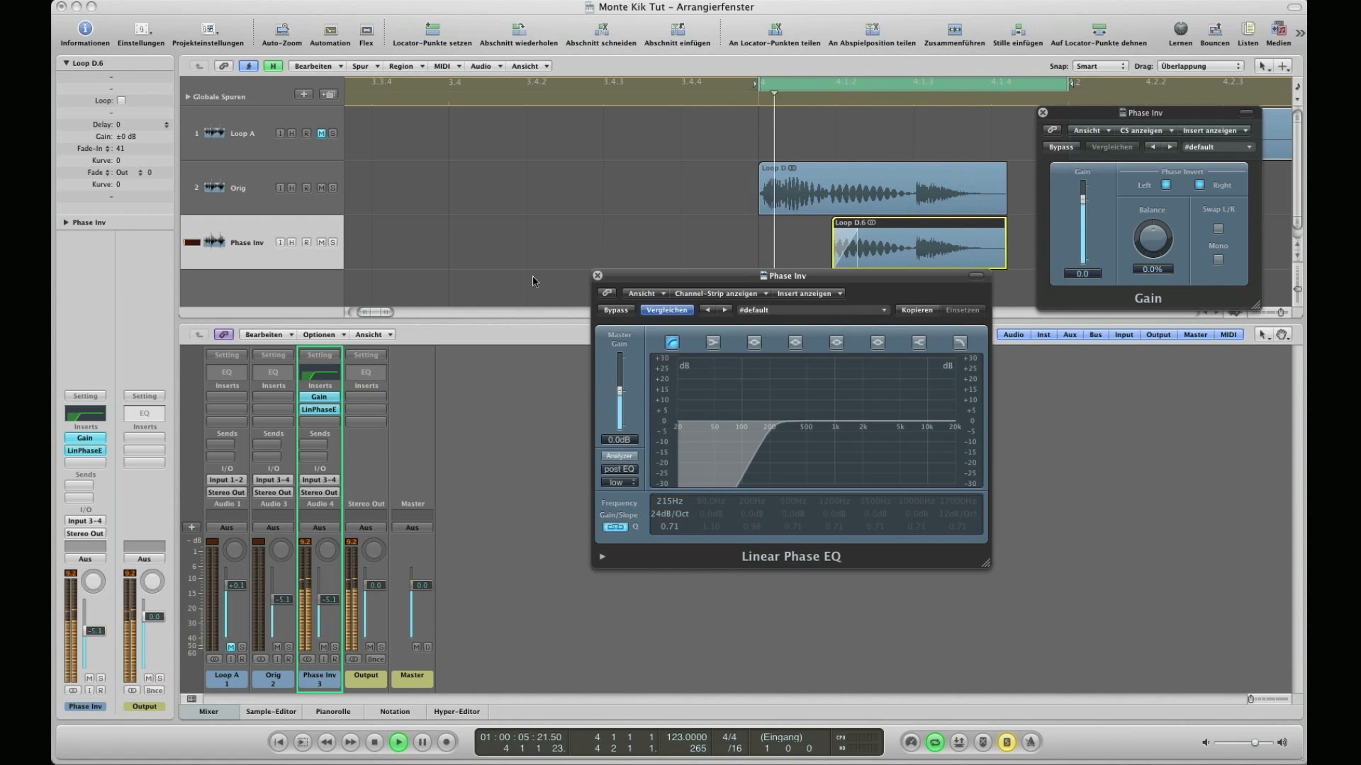
# Step: Play both tracks unsoloed, try a 240 Hz low-cut frequency, restore the stored EQ settings, and close the EQ window
pyautogui.press('s')
pyautogui.press('space')
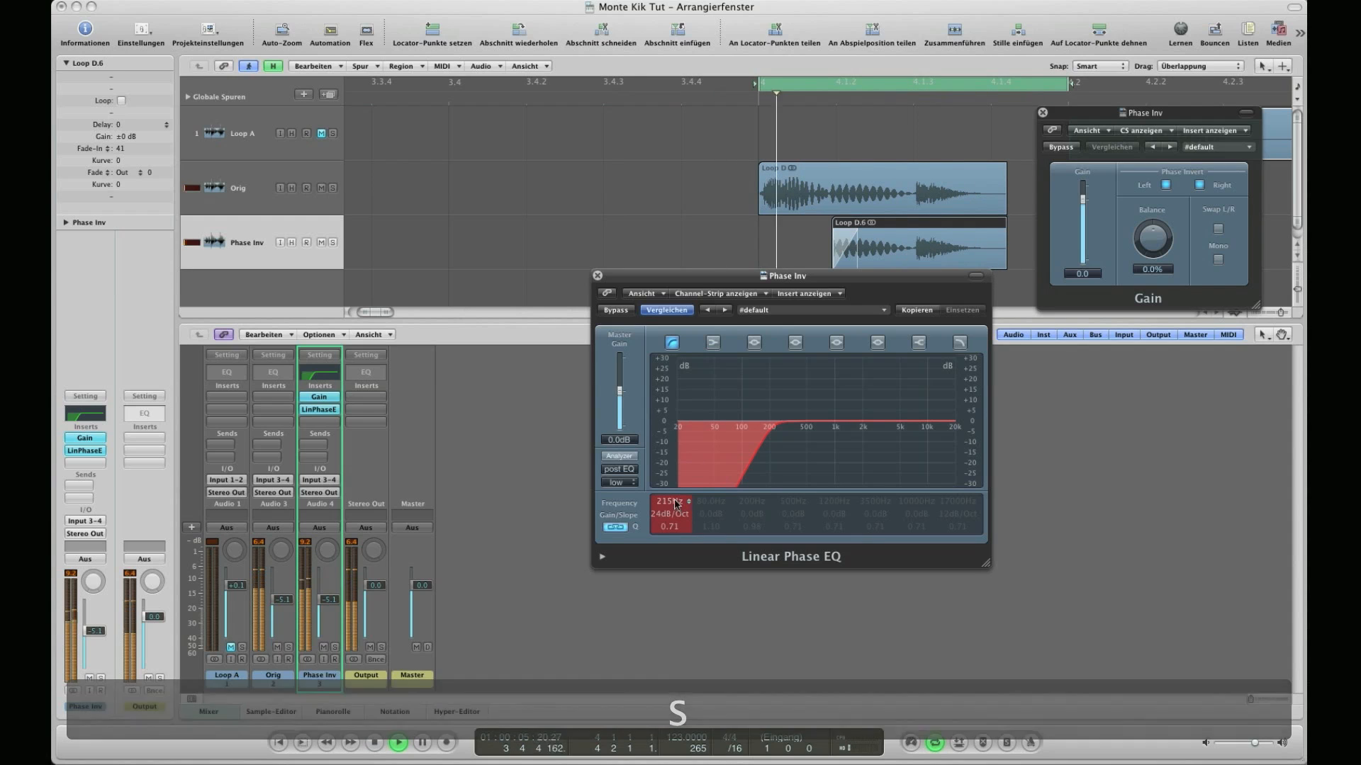
pyautogui.moveTo(666, 501); pyautogui.dragTo(655, 475)
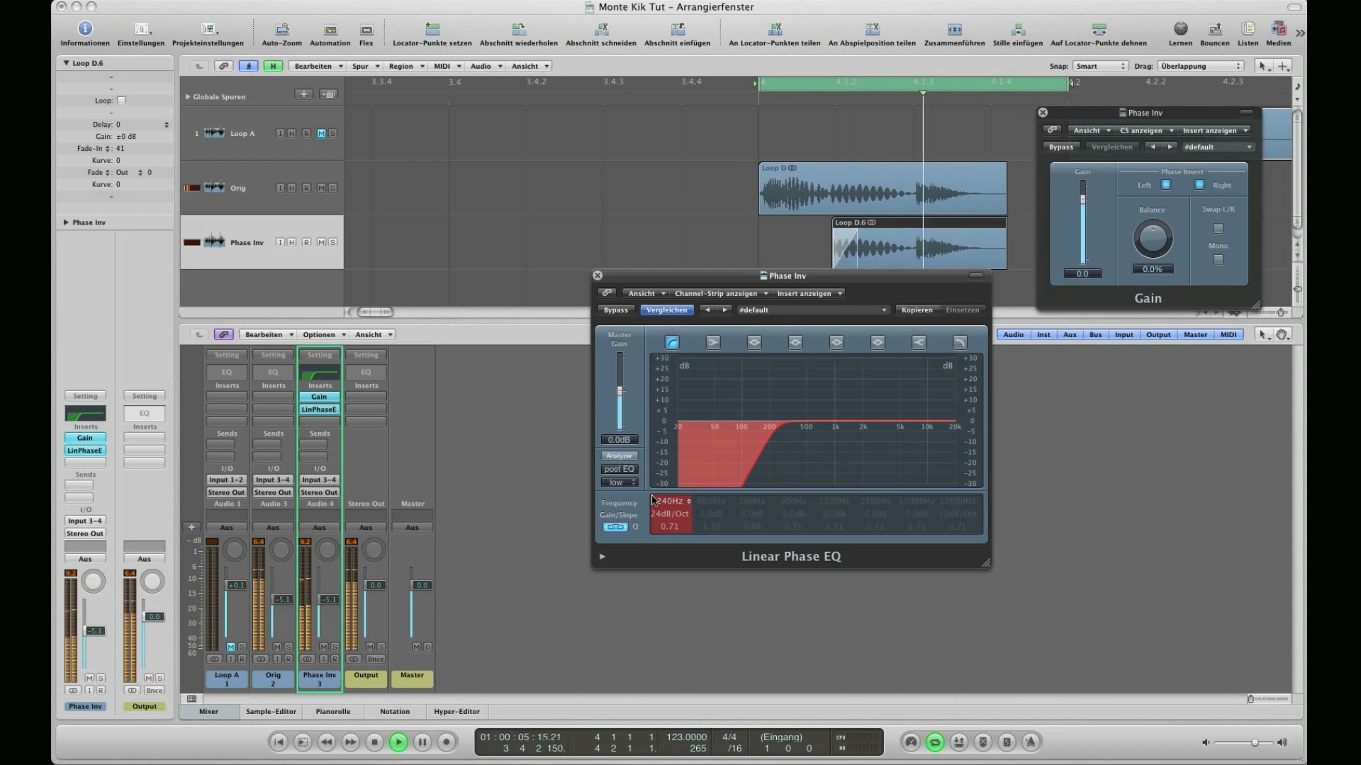
pyautogui.click(670, 310)
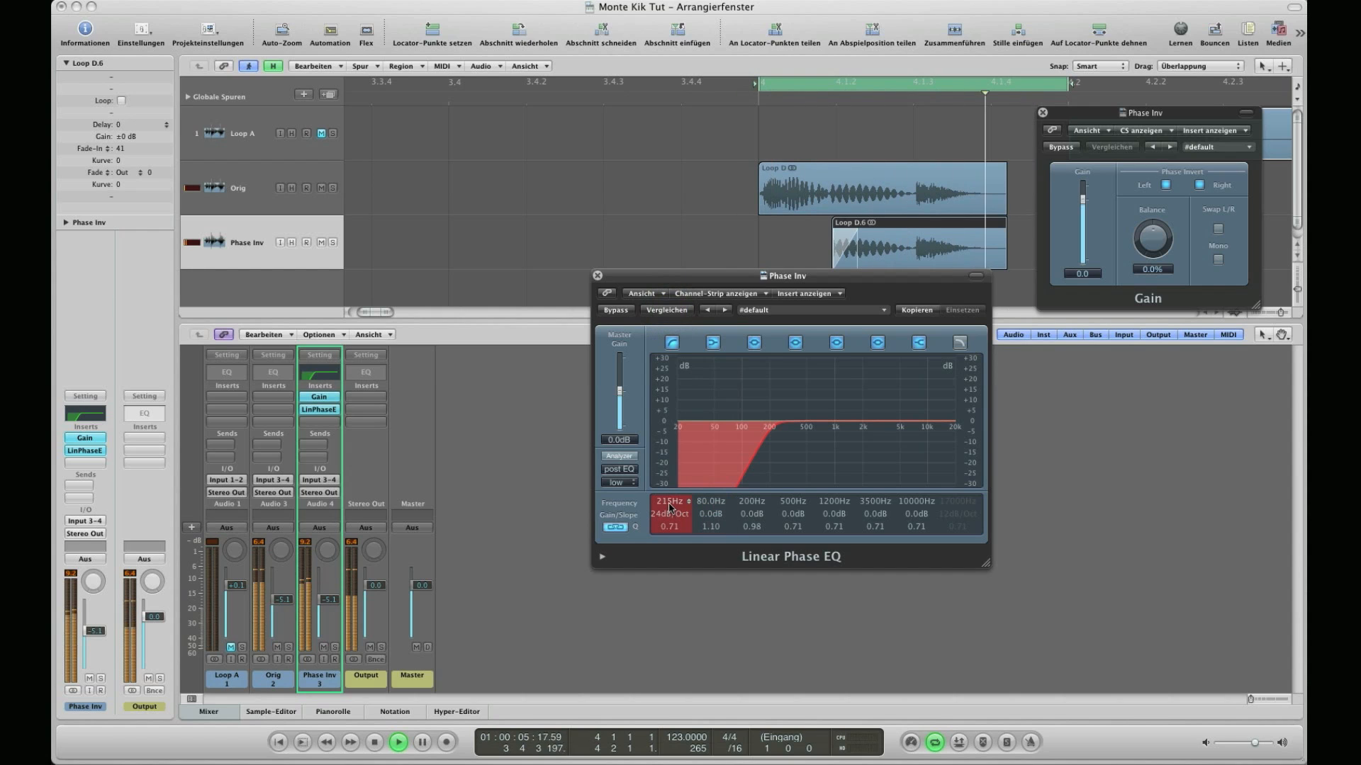
pyautogui.press('space')
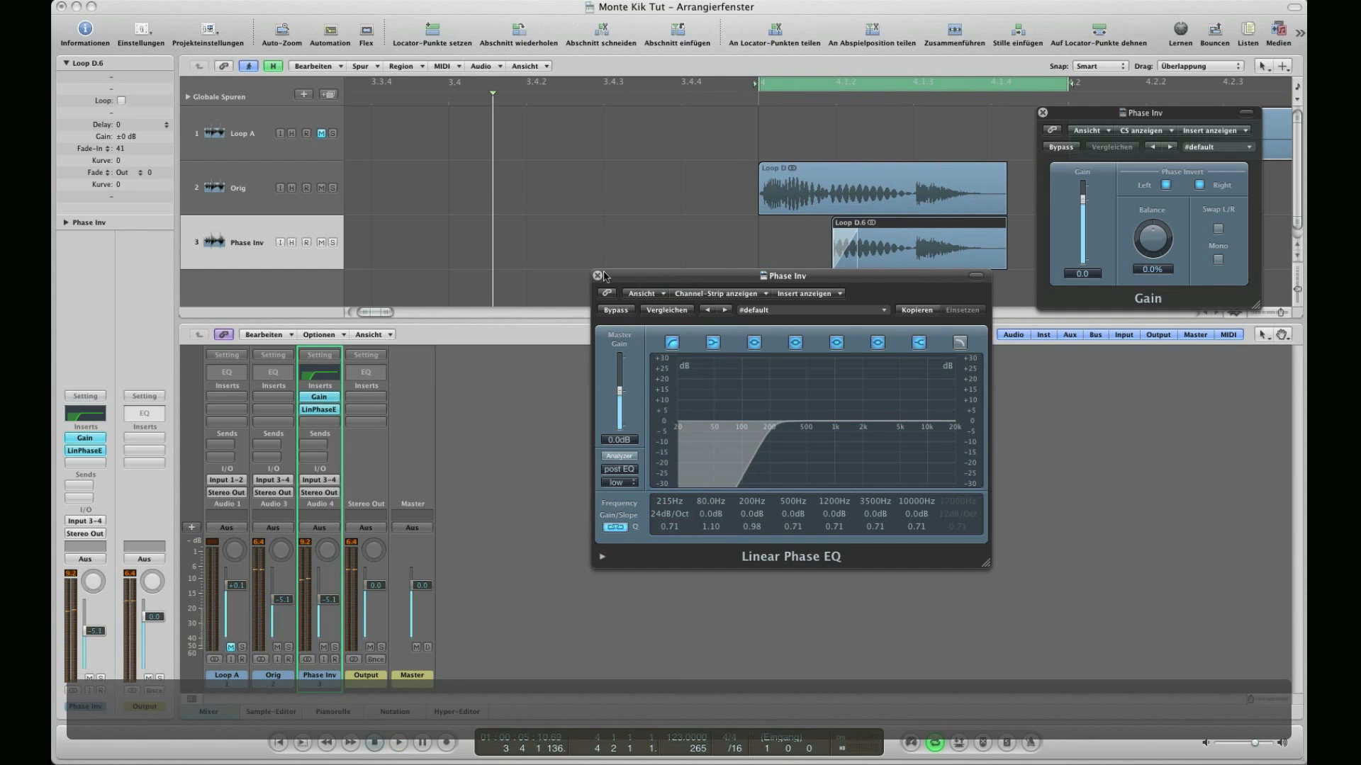
pyautogui.click(597, 276)
# Step: Set the Phase Inv region's Fade-In to 0 and play both tracks
pyautogui.click(732, 257)
pyautogui.click(874, 251)
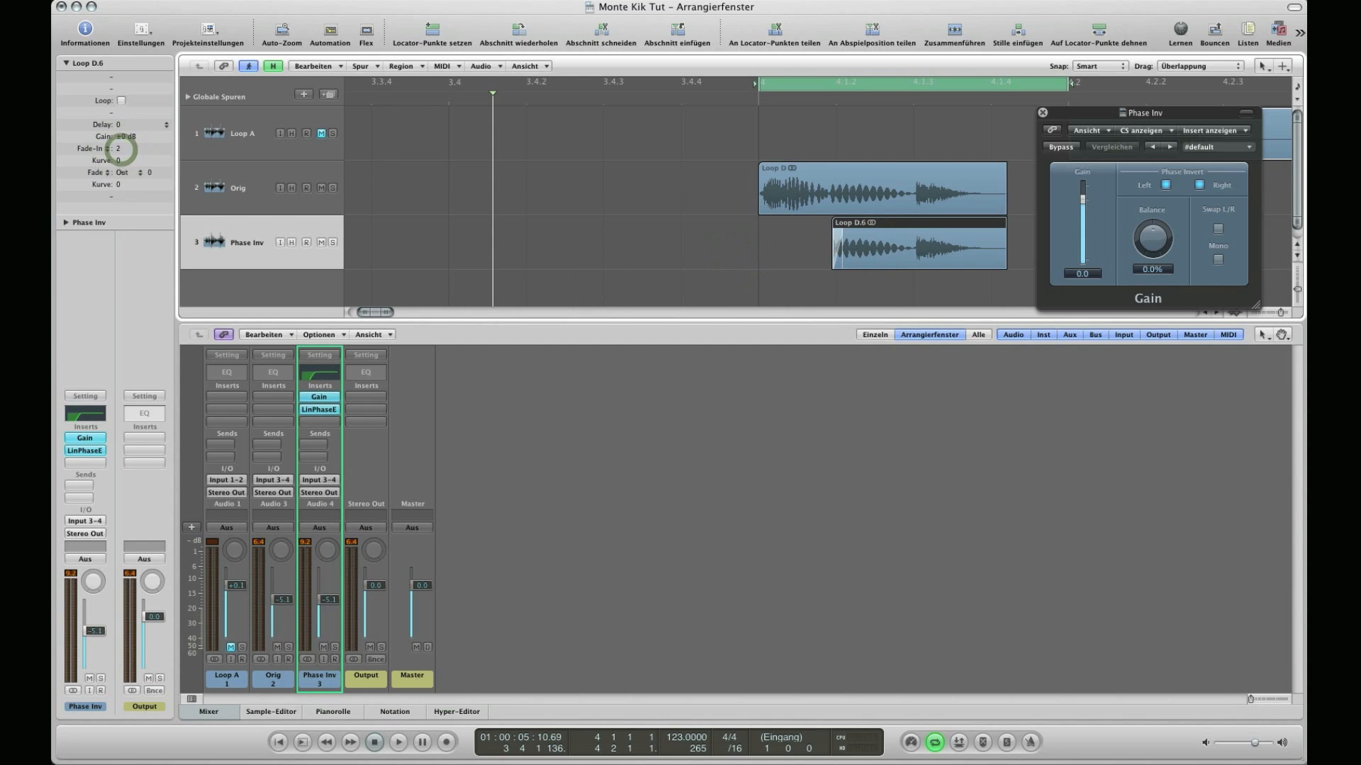
pyautogui.press('space')
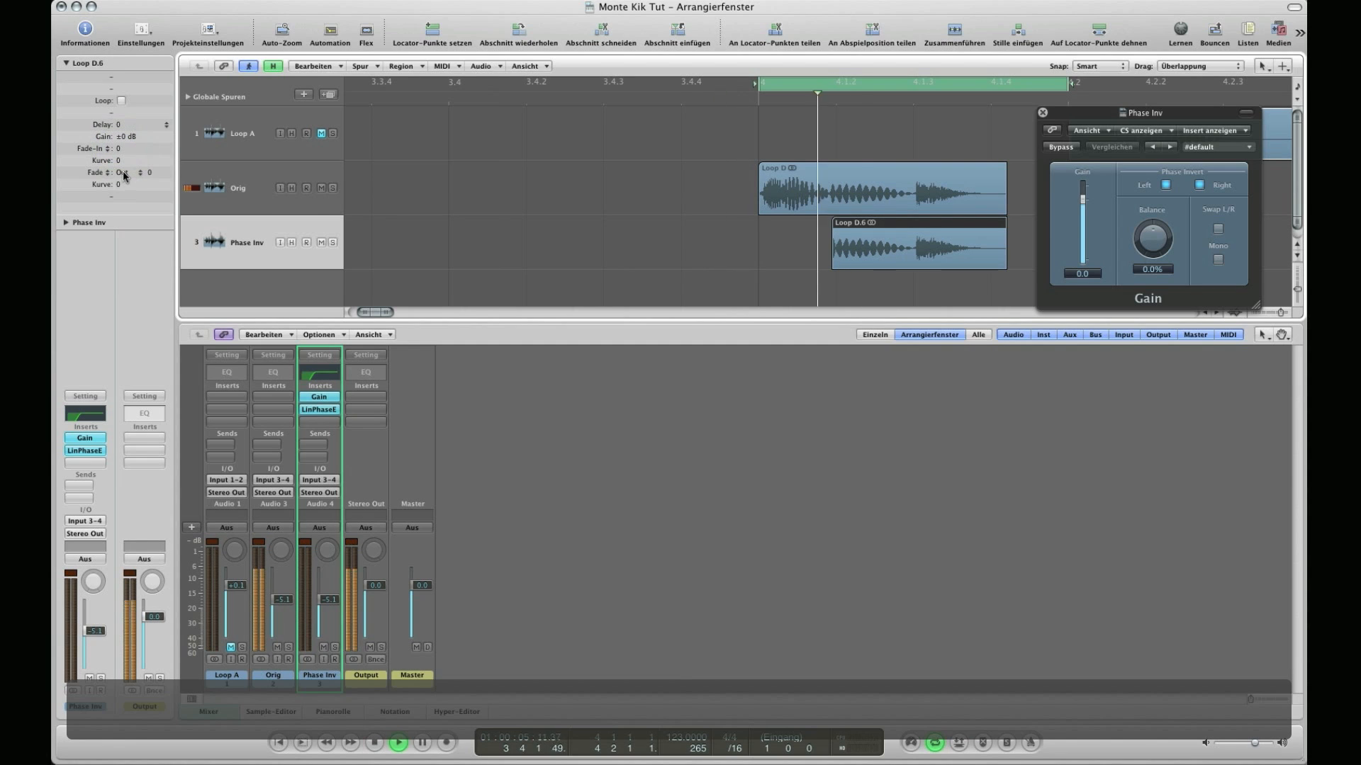
pyautogui.press('space')
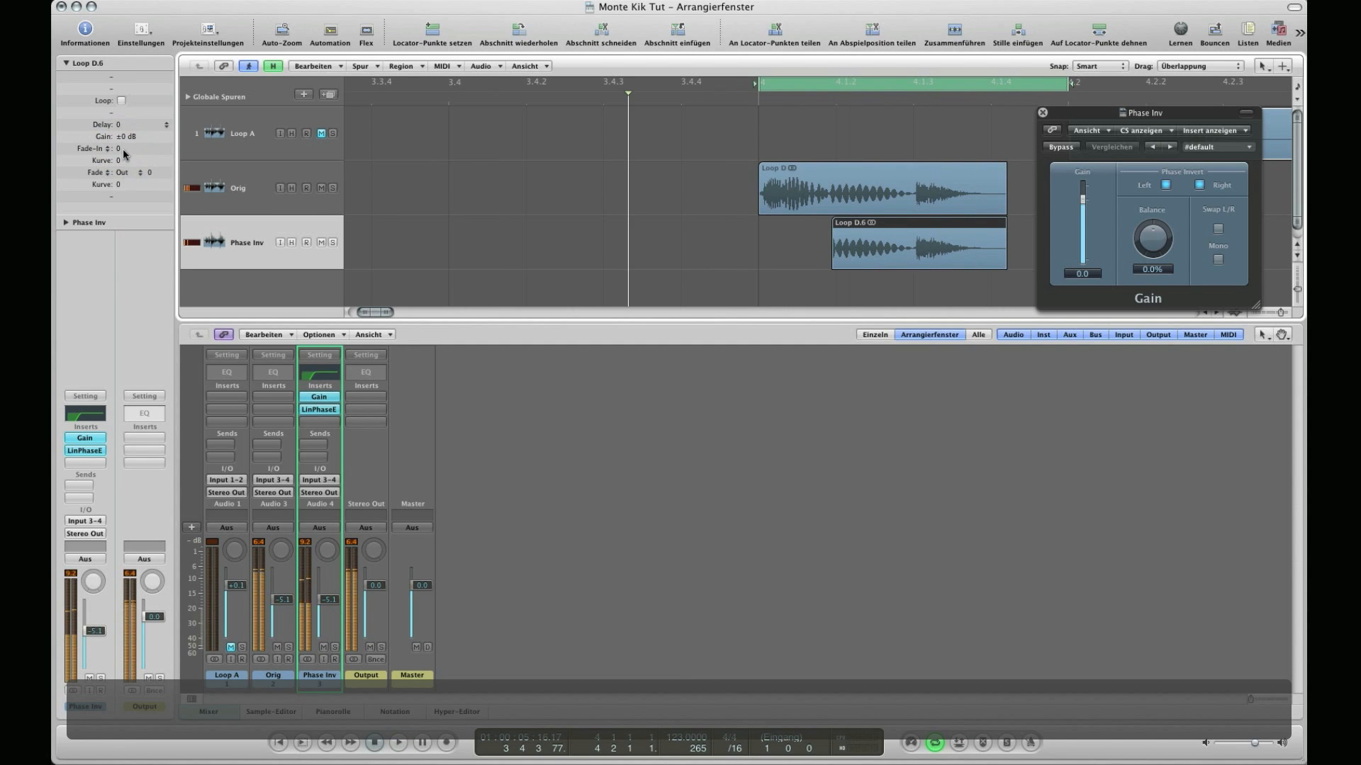
# Step: Set the Phase Inv region's Fade-In to 20, then raise it to 44 during playback
pyautogui.doubleClick(119, 149)
pyautogui.write('20')
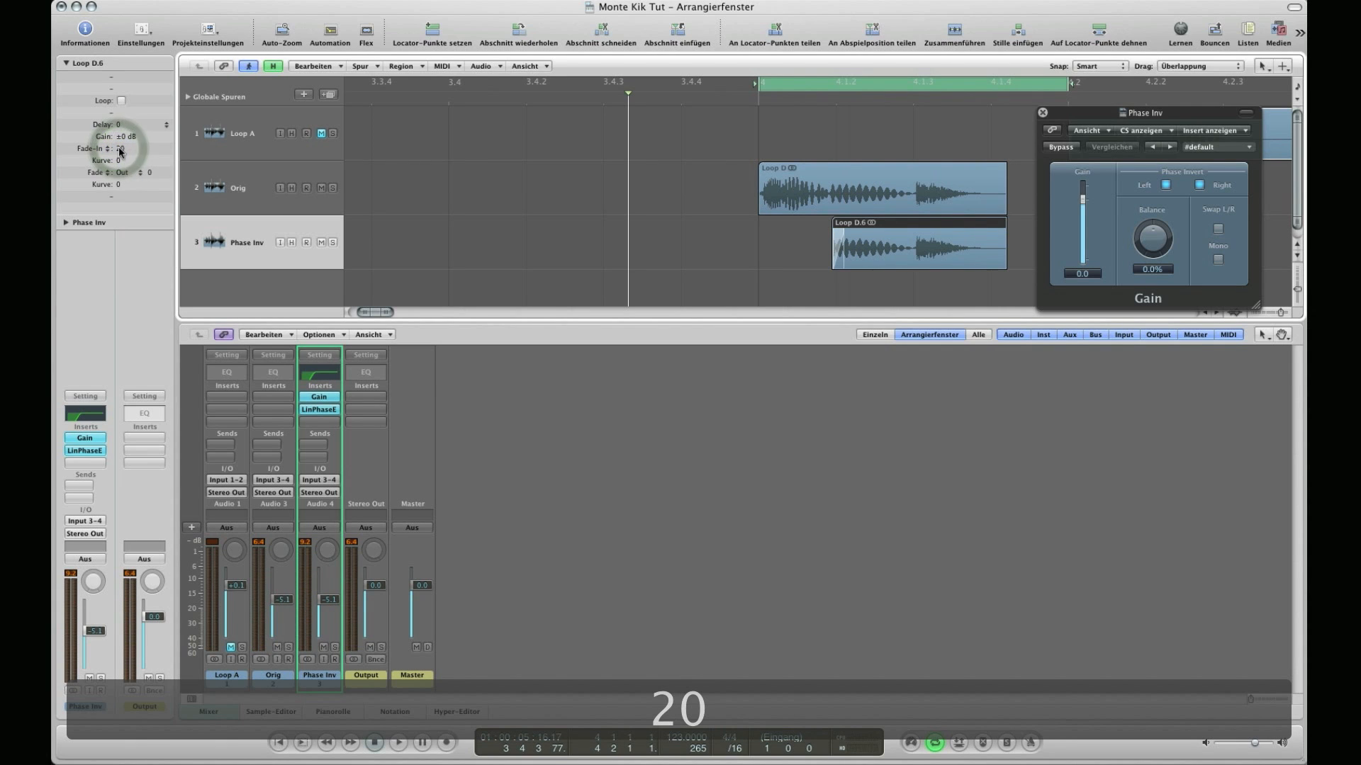
pyautogui.press('space')
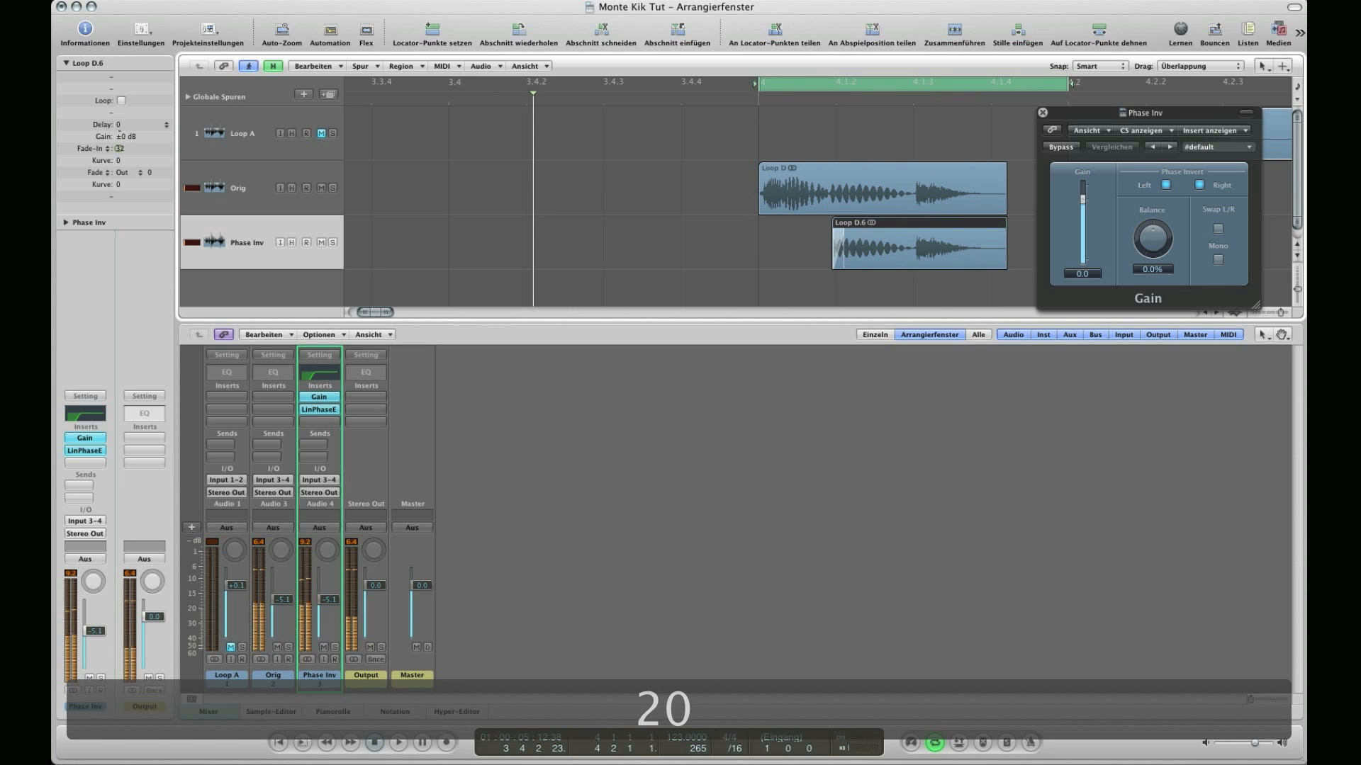
pyautogui.press('space')
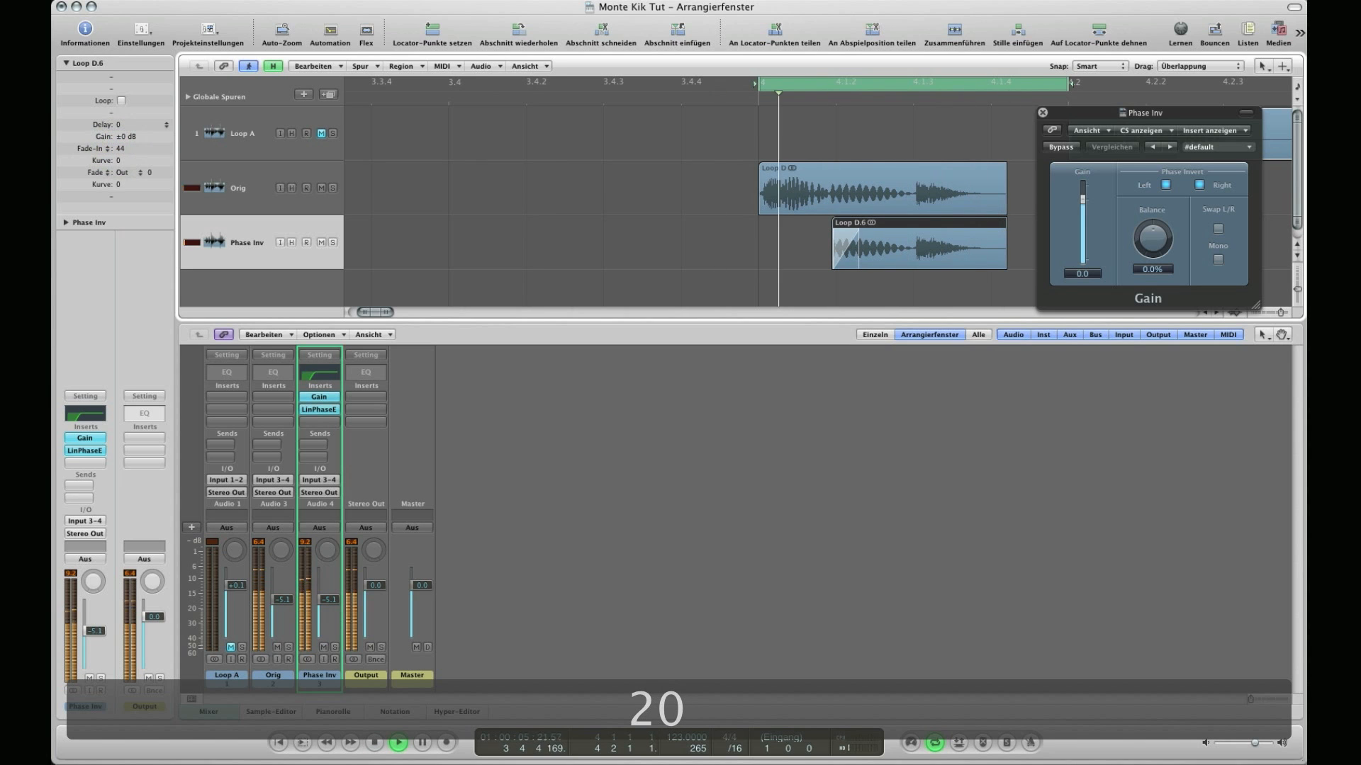
pyautogui.press('space')
# Step: Bring the Totalyser over the Mixer, play both tracks, and extend the Phase Inv region's start slightly earlier during playback
pyautogui.moveTo(53, 206); pyautogui.dragTo(921, 300)
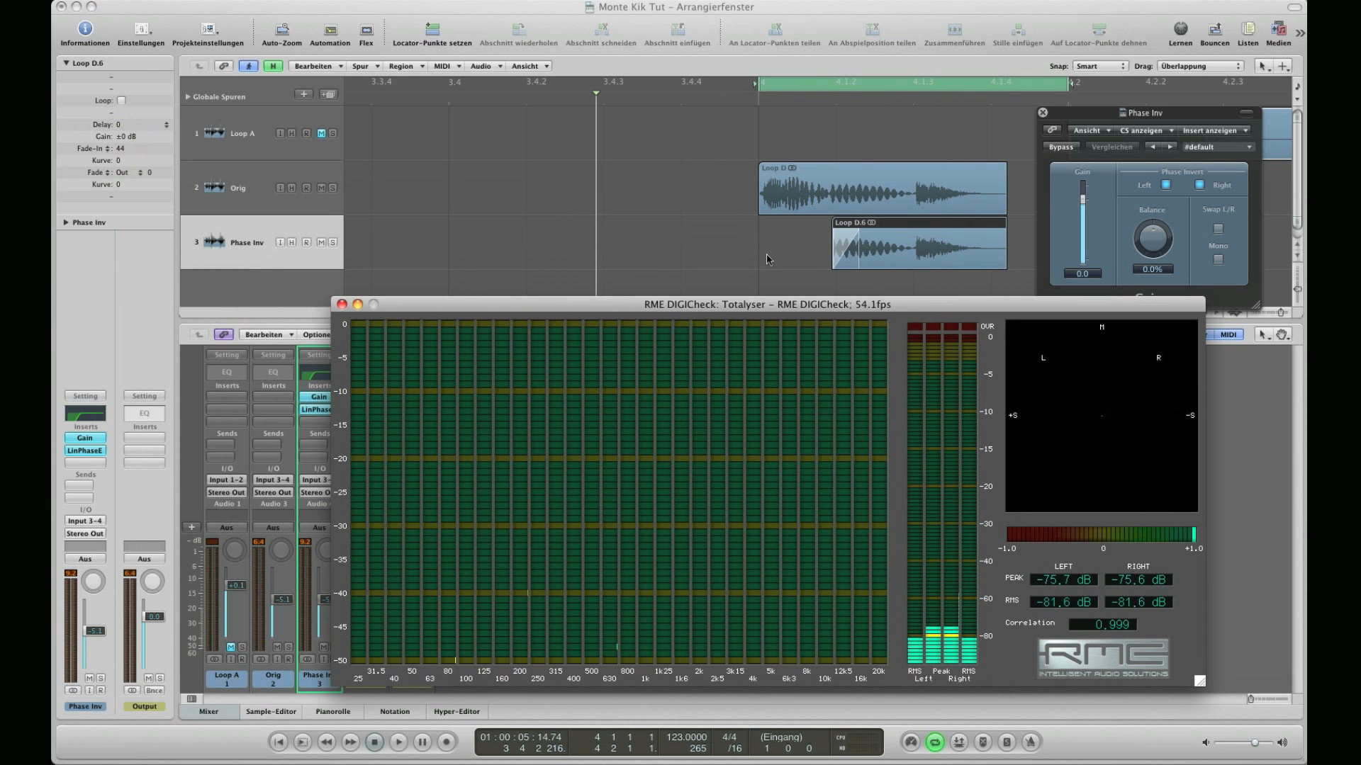
pyautogui.click(767, 260)
pyautogui.press('space')
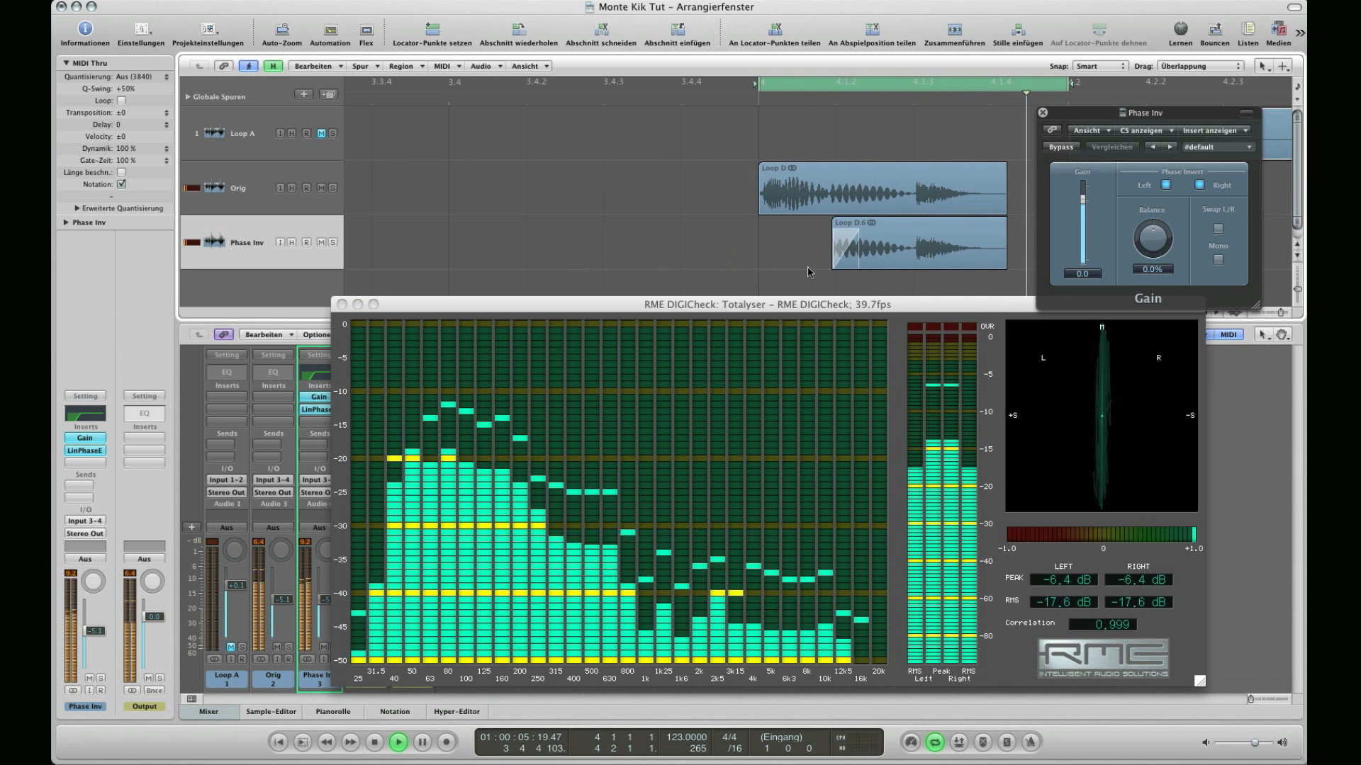
pyautogui.moveTo(833, 264); pyautogui.dragTo(830, 262)
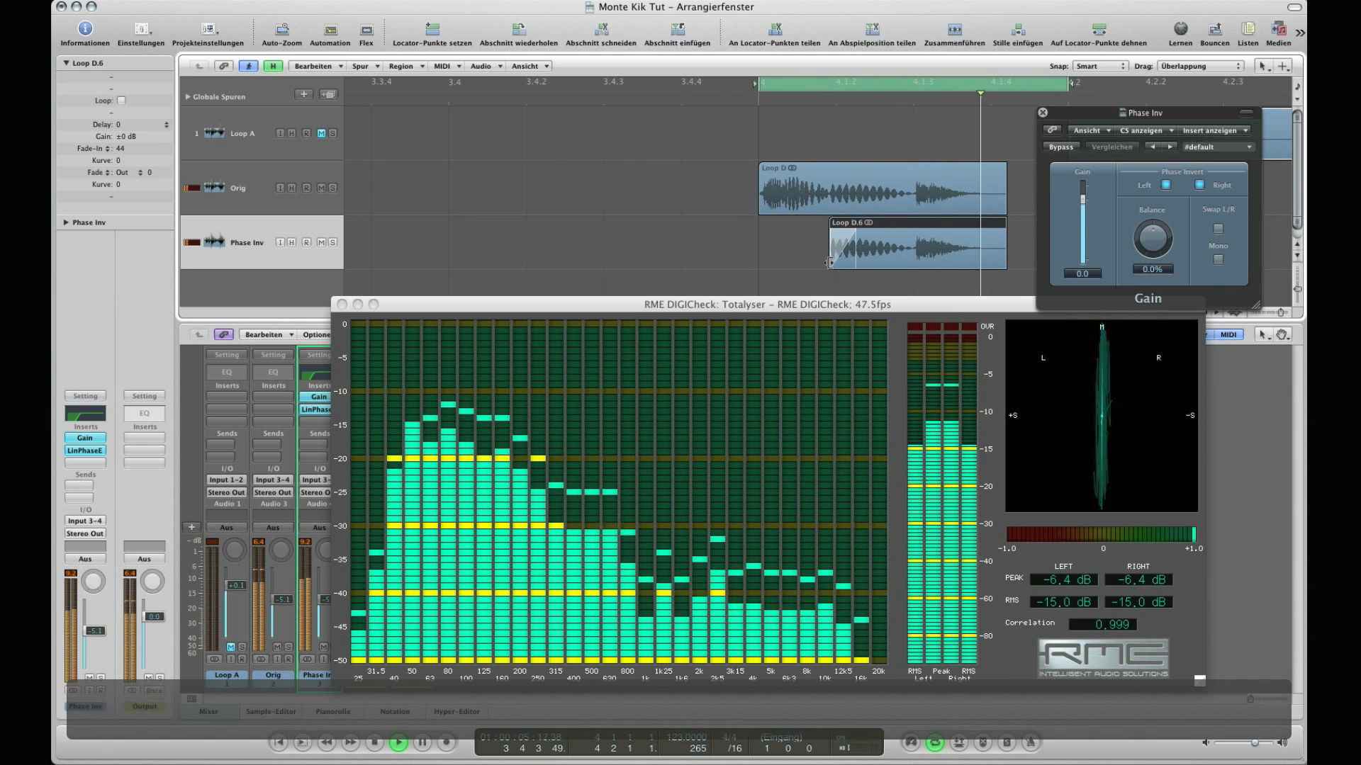
pyautogui.click(715, 240)
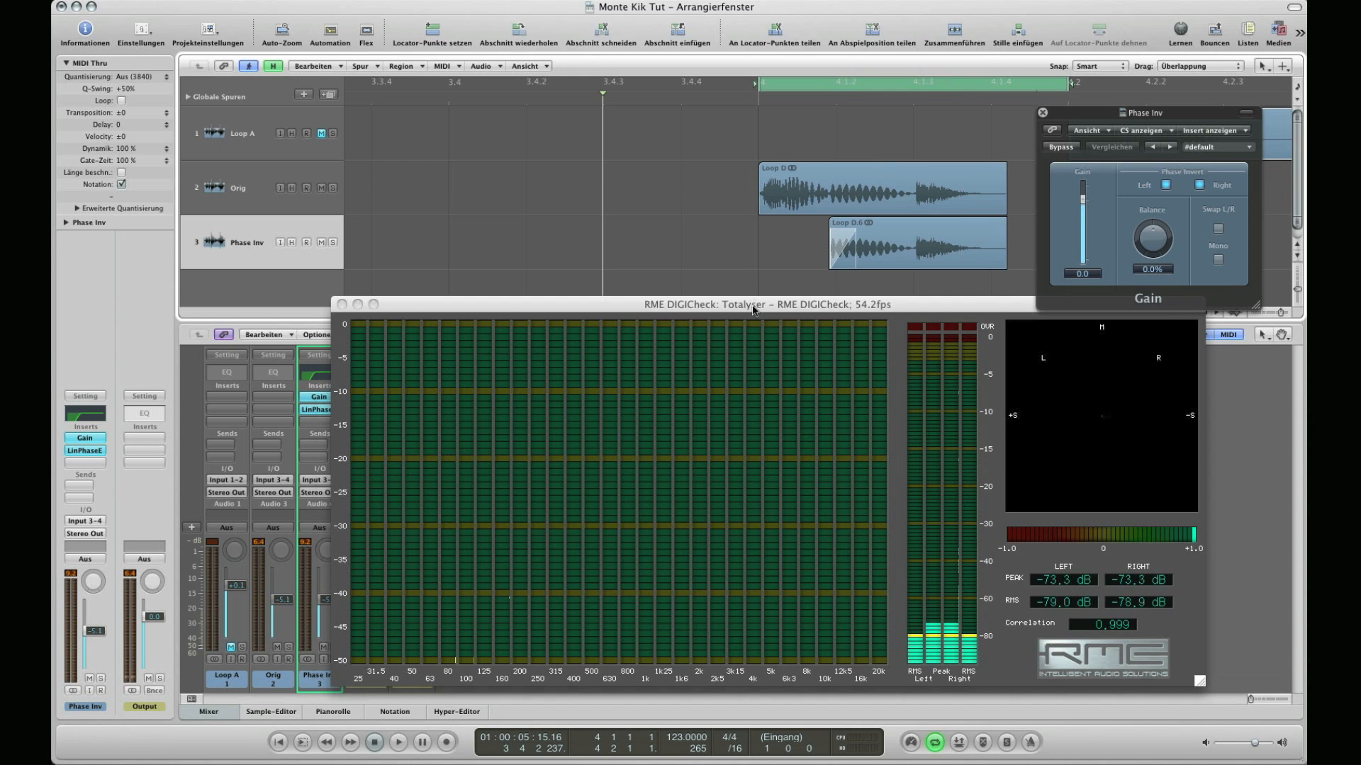
# Step: Close the Gain plug-in window and move the Totalyser aside to uncover the Phase Inv channel strip
pyautogui.moveTo(753, 309); pyautogui.dragTo(752, 316)
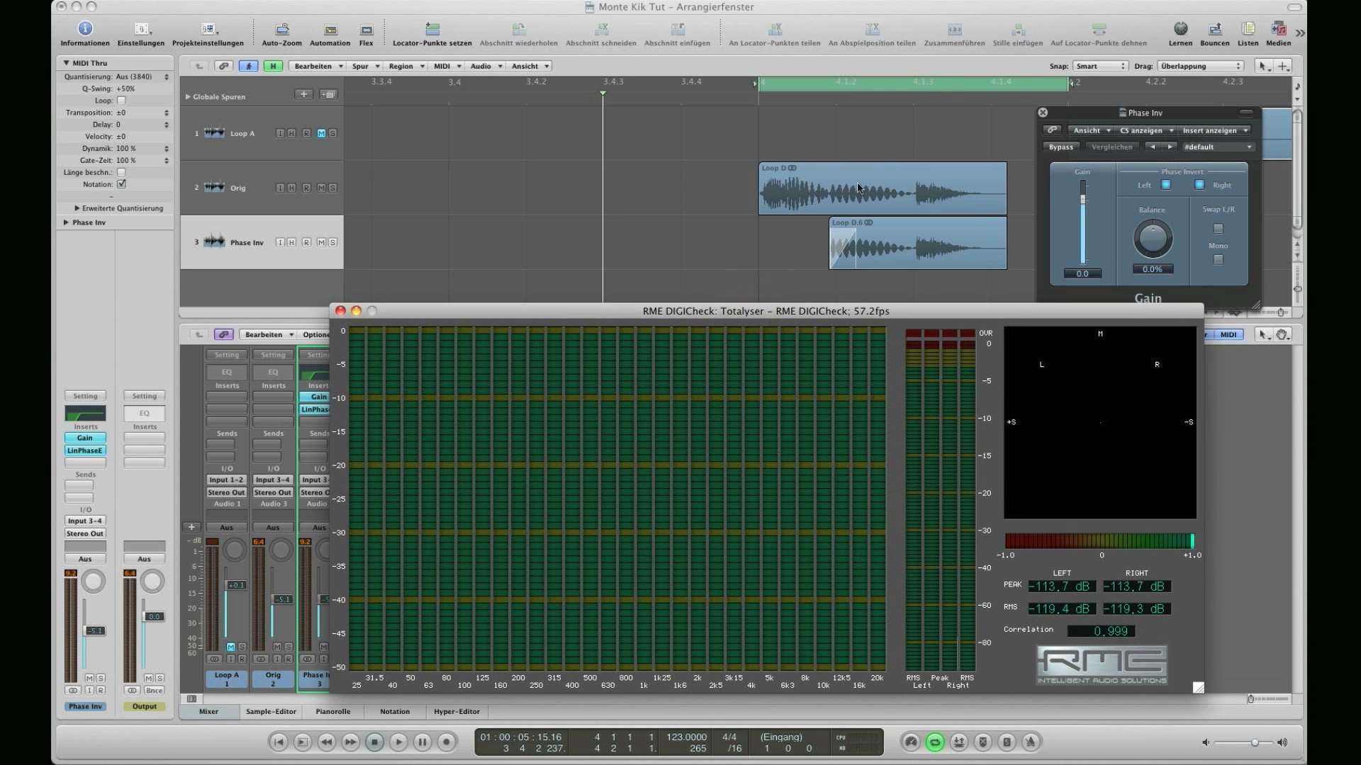
pyautogui.click(844, 144)
pyautogui.hotkey('ctrl', 'Left')
pyautogui.hotkey('ctrl', 'Left')
pyautogui.hotkey('ctrl', 'Left')
pyautogui.hotkey('ctrl', 'Left')
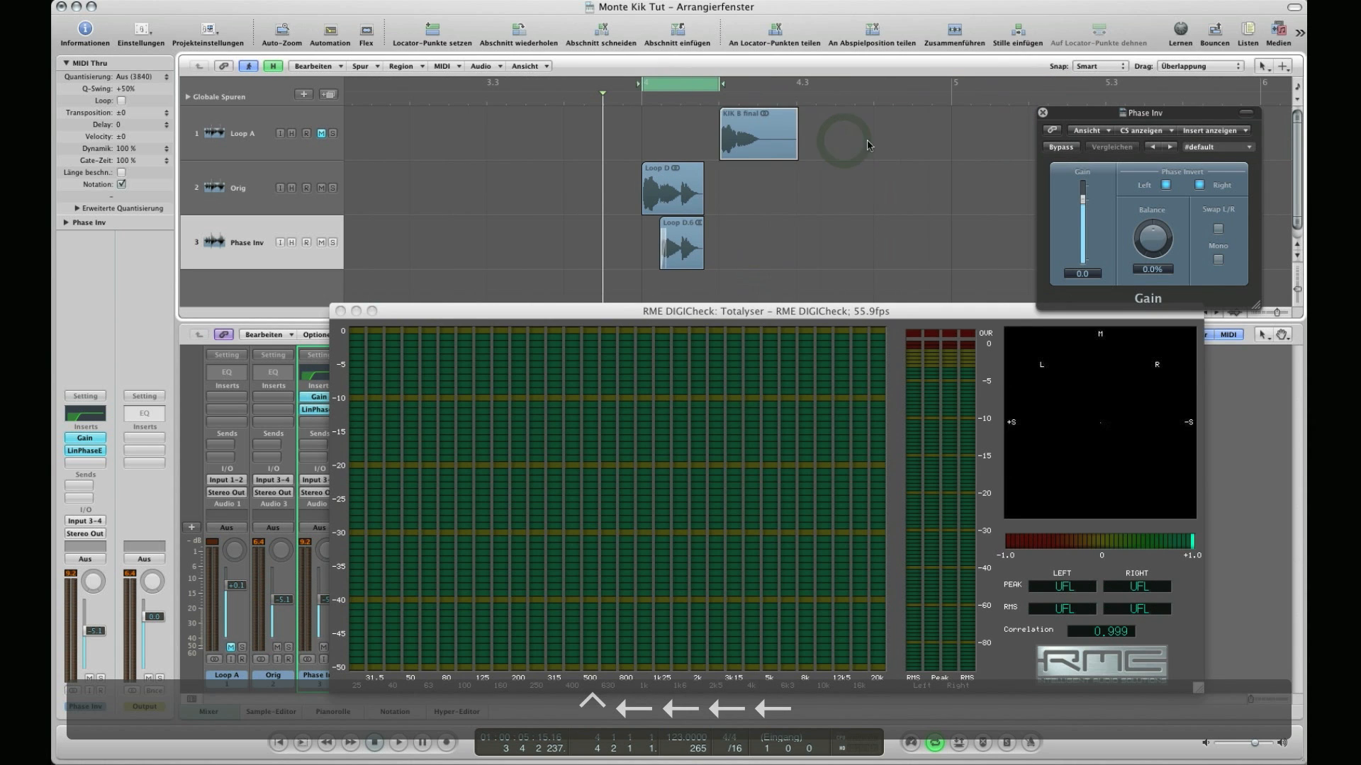
pyautogui.click(1042, 114)
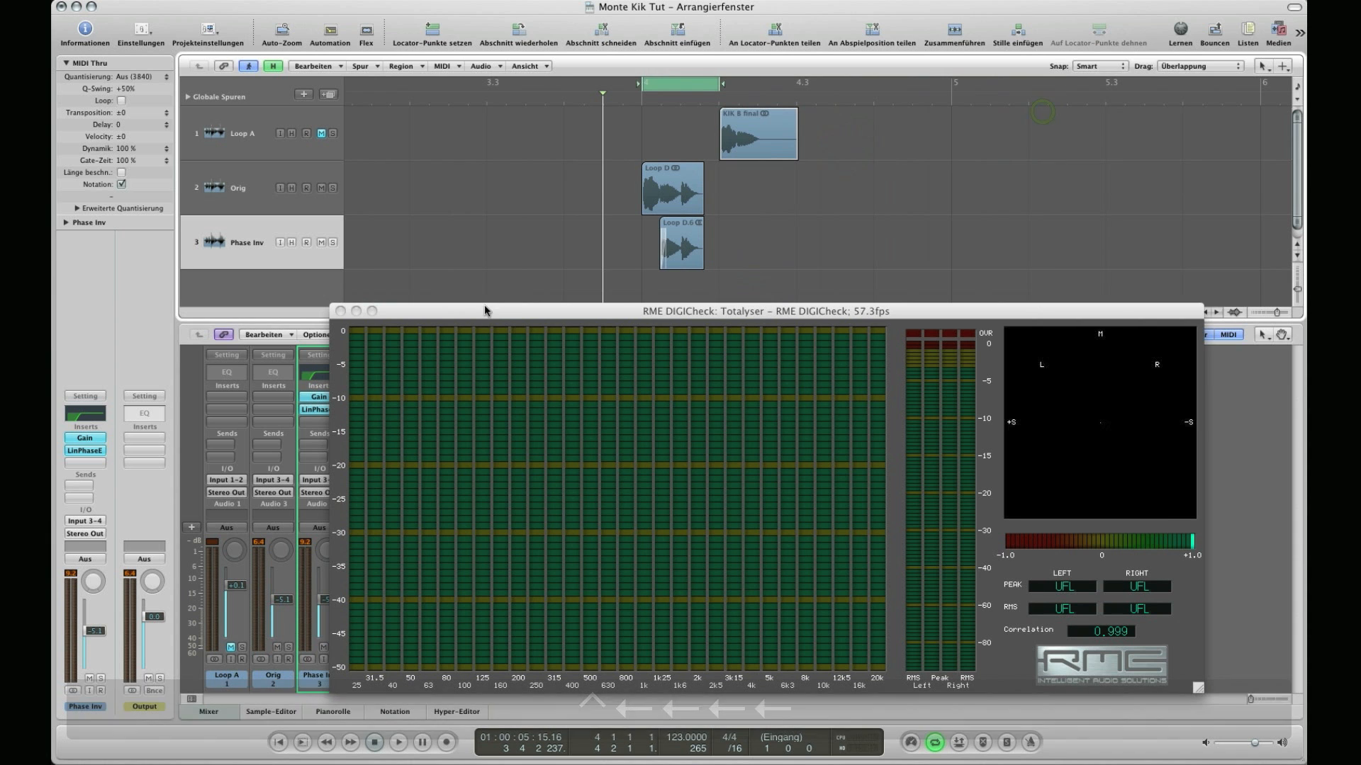
pyautogui.moveTo(486, 315); pyautogui.dragTo(705, 306)
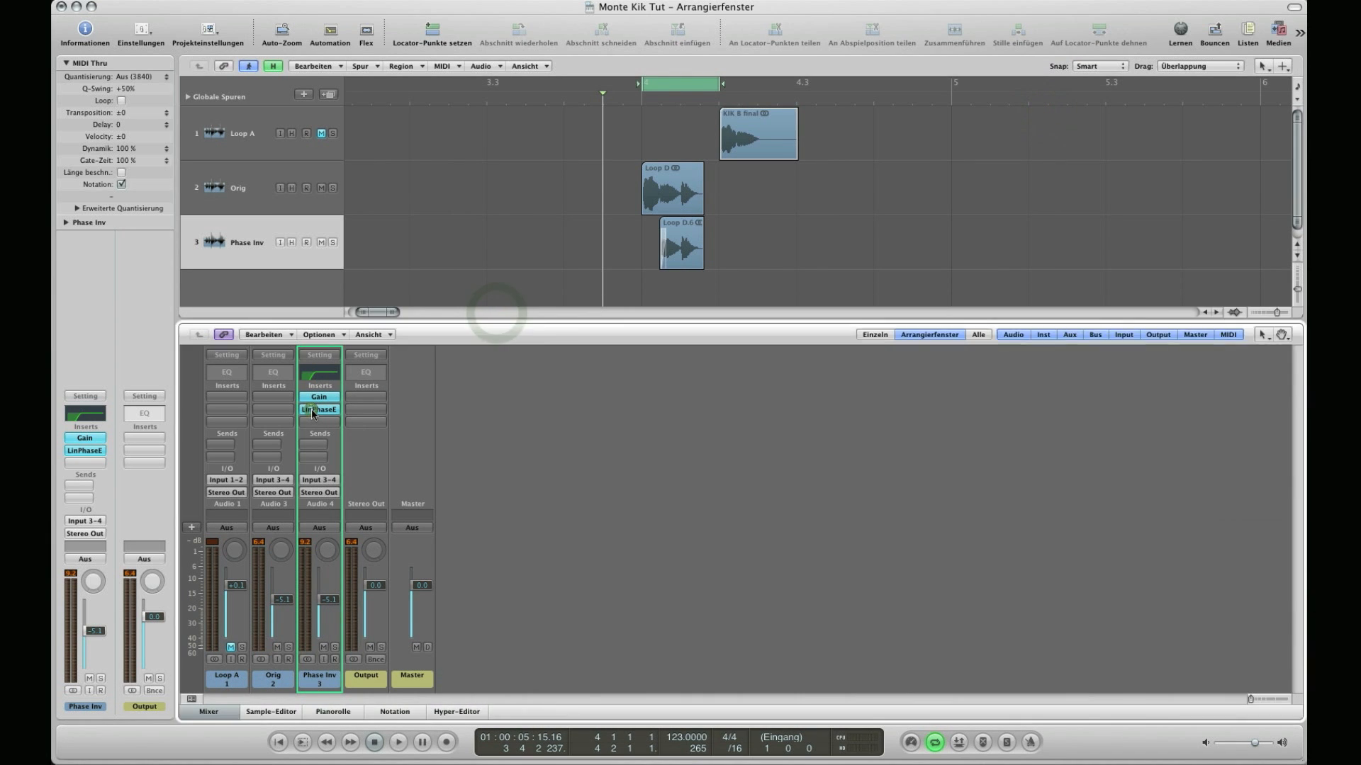
# Step: Open the Phase Inv track's Linear Phase EQ to review its low cut, close it, and move the Totalyser below the arrangement
pyautogui.click(312, 410)
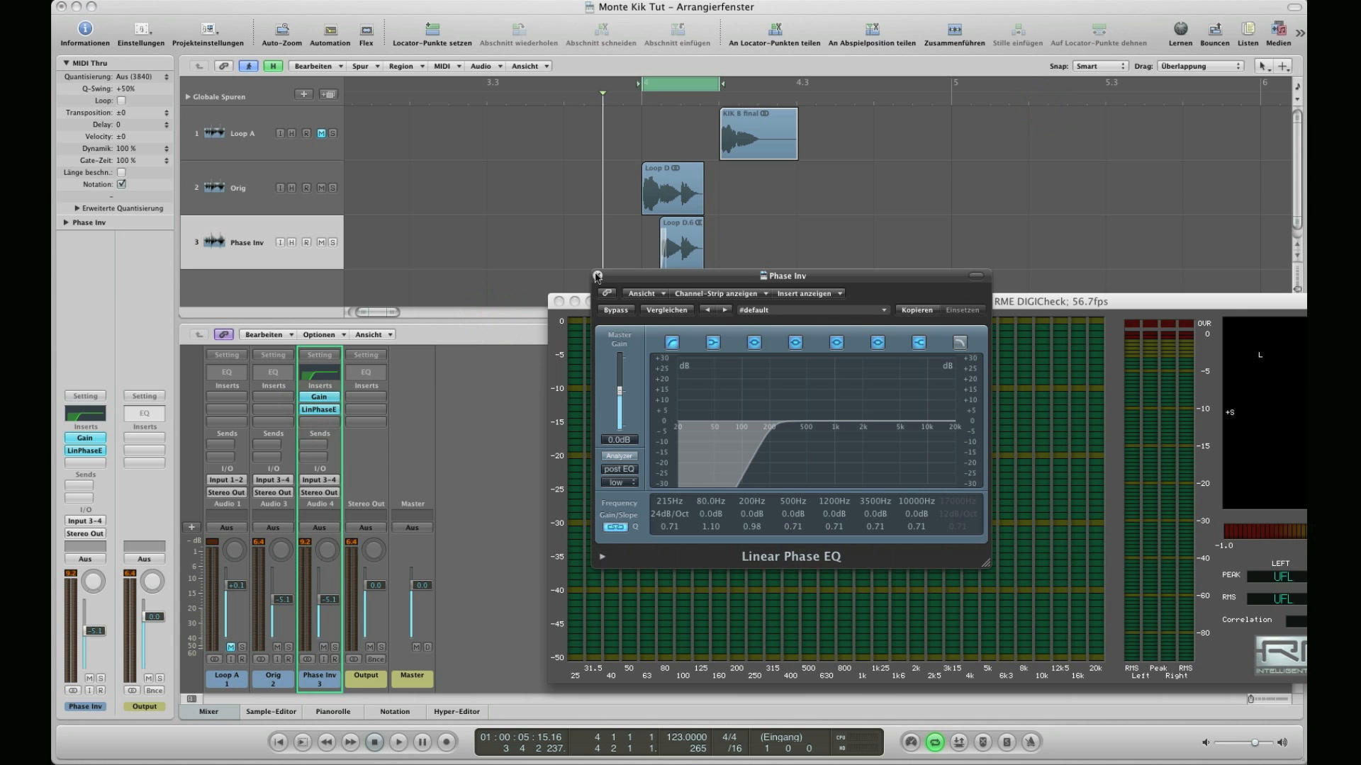
pyautogui.click(596, 275)
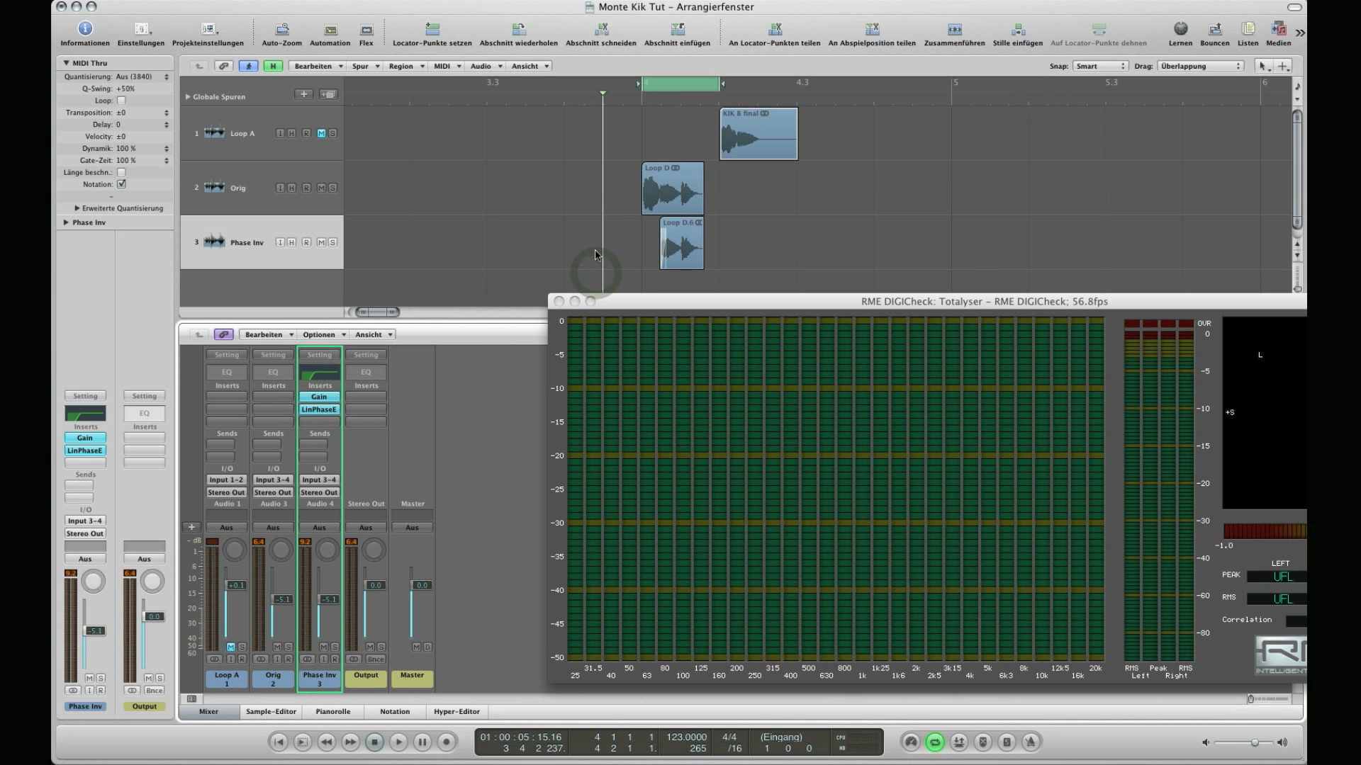
pyautogui.moveTo(622, 301); pyautogui.dragTo(623, 328)
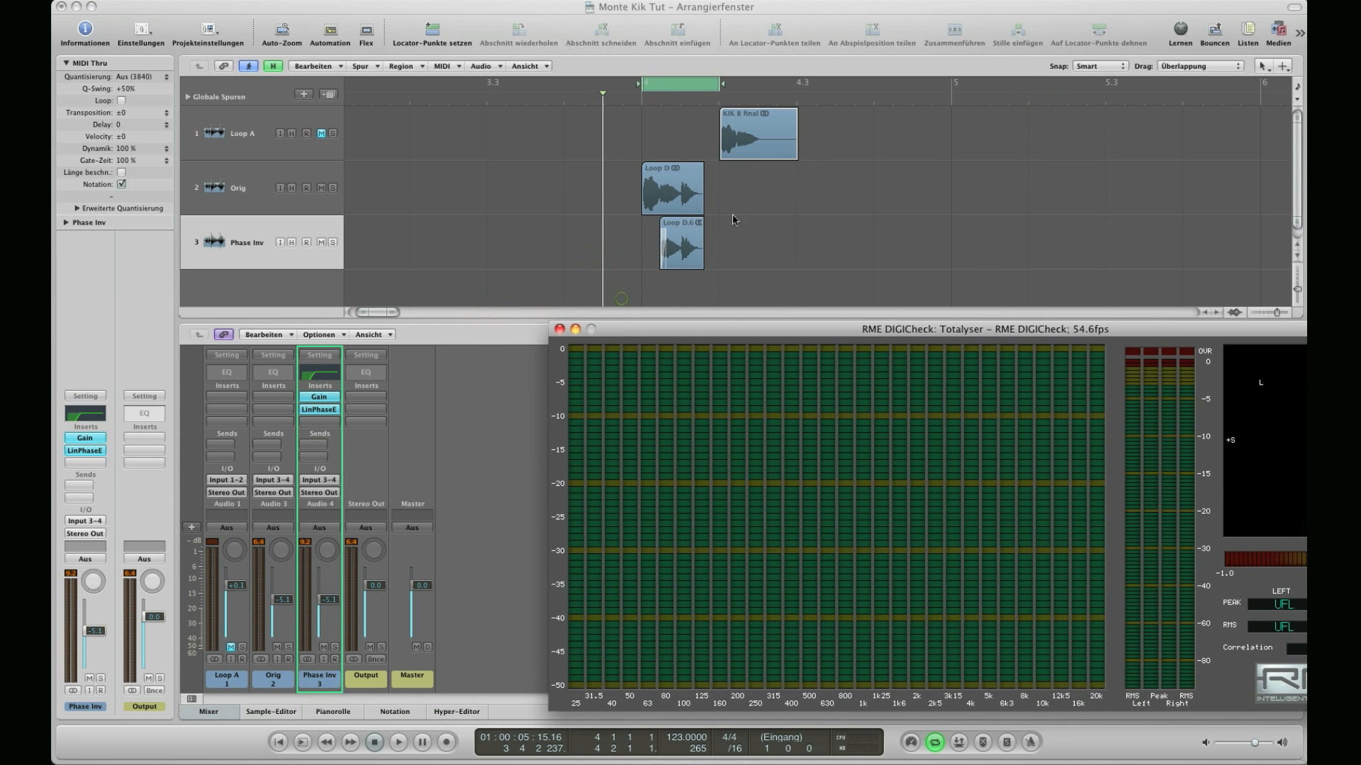
# Step: Move the cycle range past the KiK B final region on the Loop A track, to about 4.3.3–4.4.3
pyautogui.click(764, 203)
pyautogui.click(749, 136)
pyautogui.moveTo(684, 82); pyautogui.dragTo(914, 82)
pyautogui.click(761, 78)
pyautogui.click(903, 156)
pyautogui.hotkey('ctrl', 'Right')
pyautogui.hotkey('ctrl', 'Right')
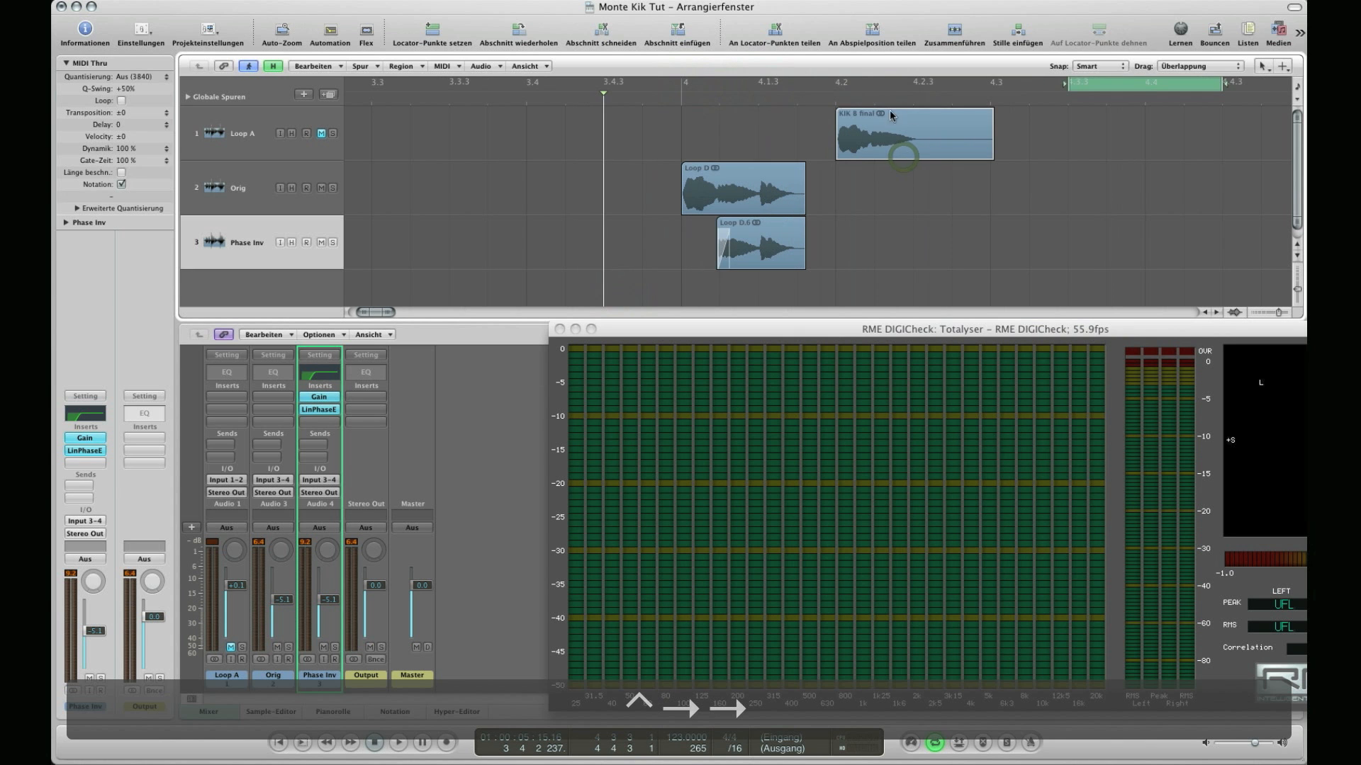